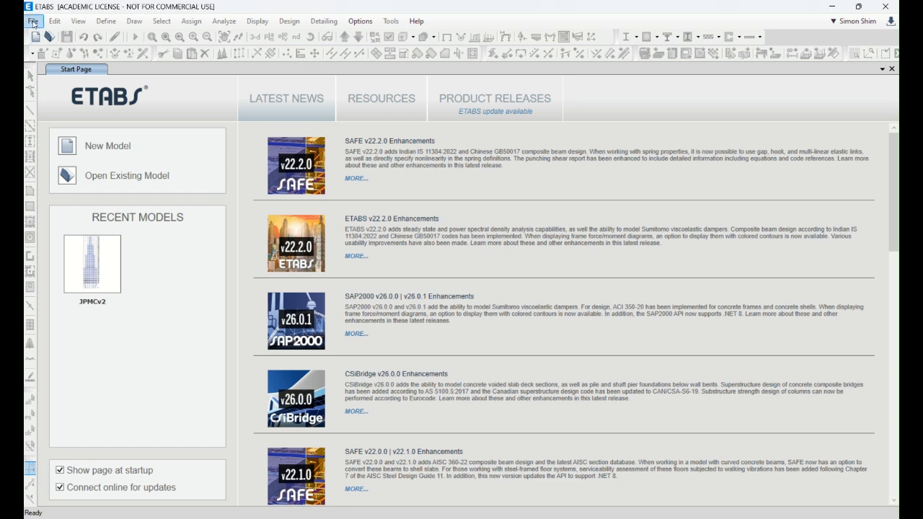
Step: Start a new model initialized with the saved user default settings
click(33, 22)
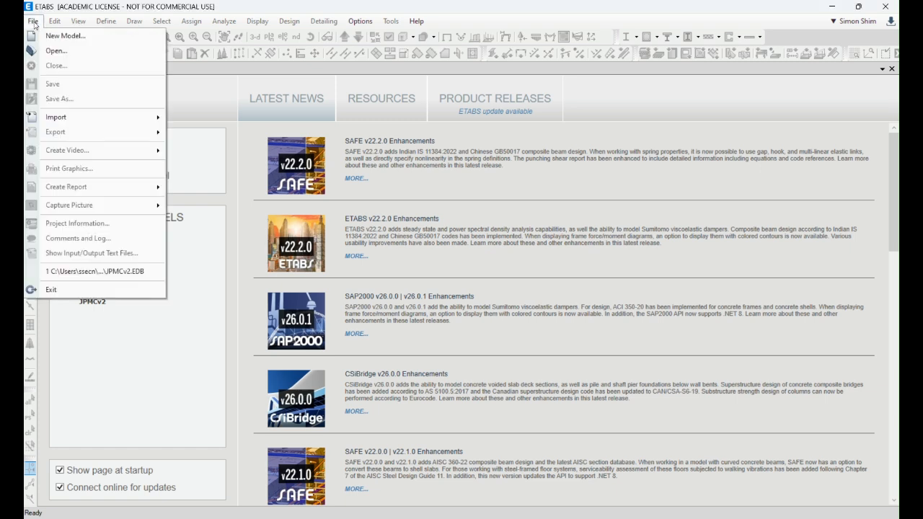
click(52, 35)
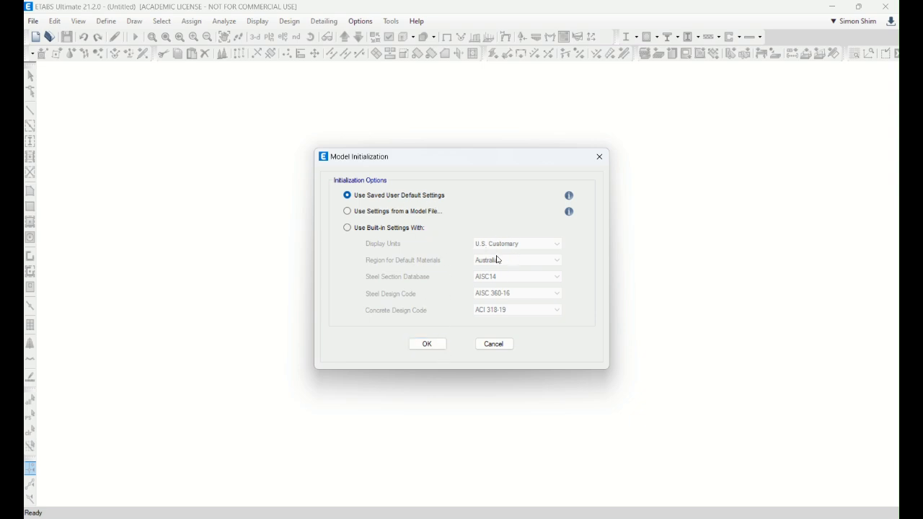
click(430, 344)
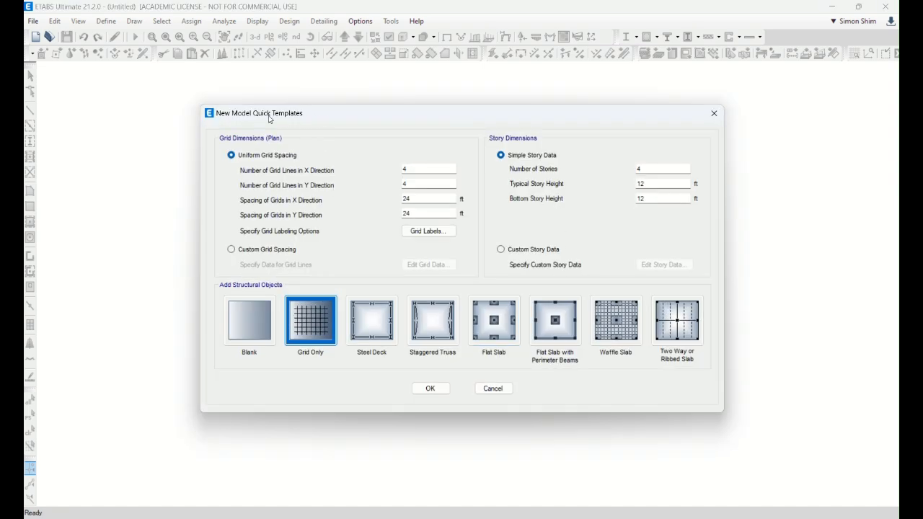
Step: Set the typical and bottom story heights to 15 ft and the number of stories to 40
double_click(656, 184)
text(15)
double_click(655, 199)
text(15)
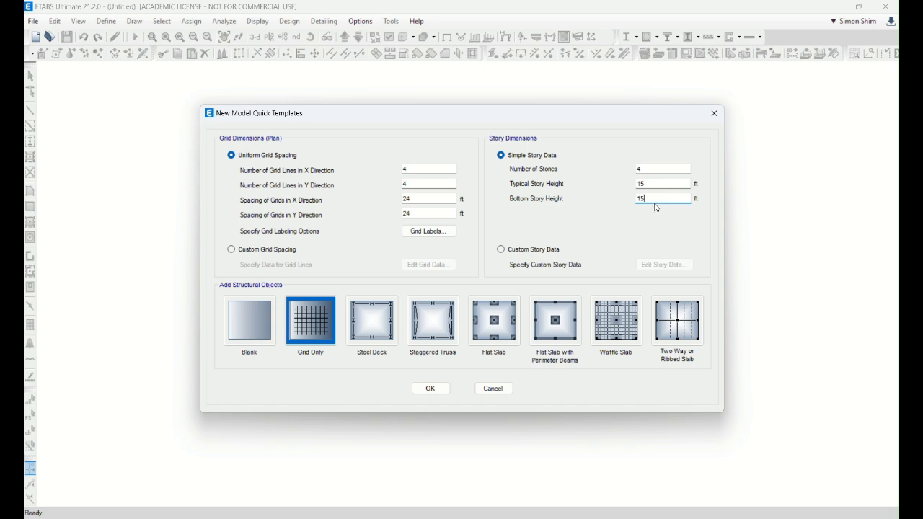
click(641, 168)
text(0)
Step: Create the grid-only model with 7 X grid lines spaced 30 ft apart and 4 Y grid lines spaced 45 ft apart
drag(416, 197, 359, 194)
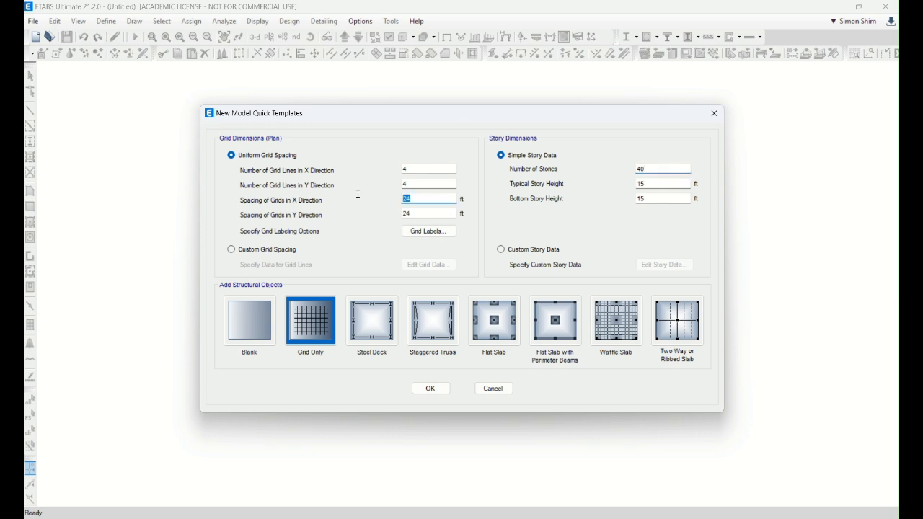
text(30)
double_click(422, 169)
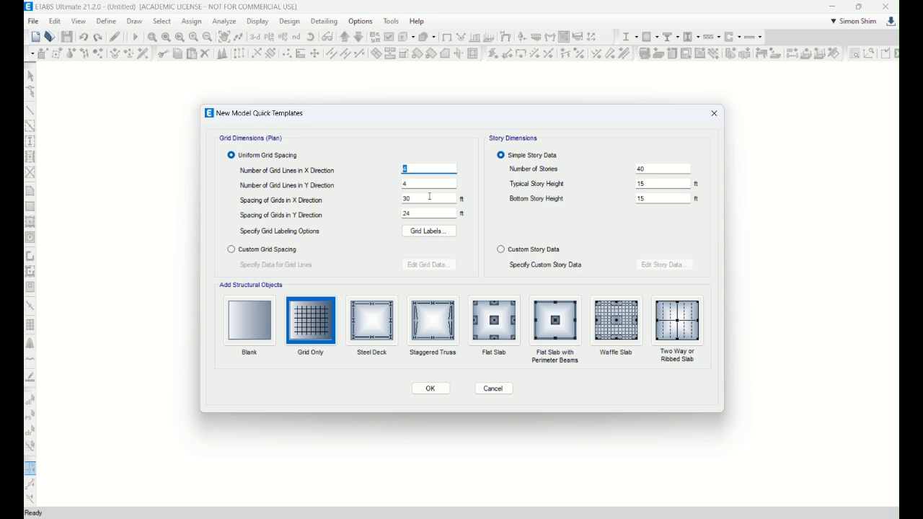
text(7)
double_click(419, 185)
double_click(419, 213)
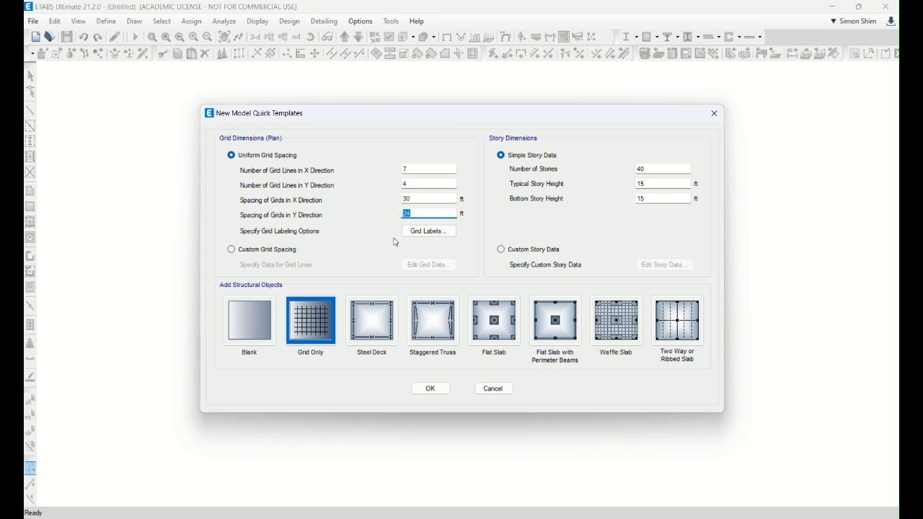
text(45)
click(433, 388)
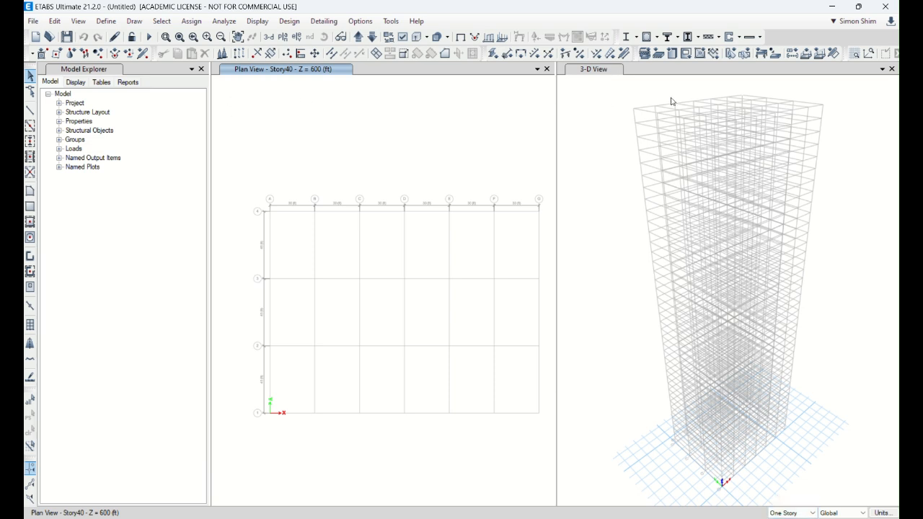
Step: Close the 3-D view and show the Story1 plan, stepping to the Base level and back
click(891, 68)
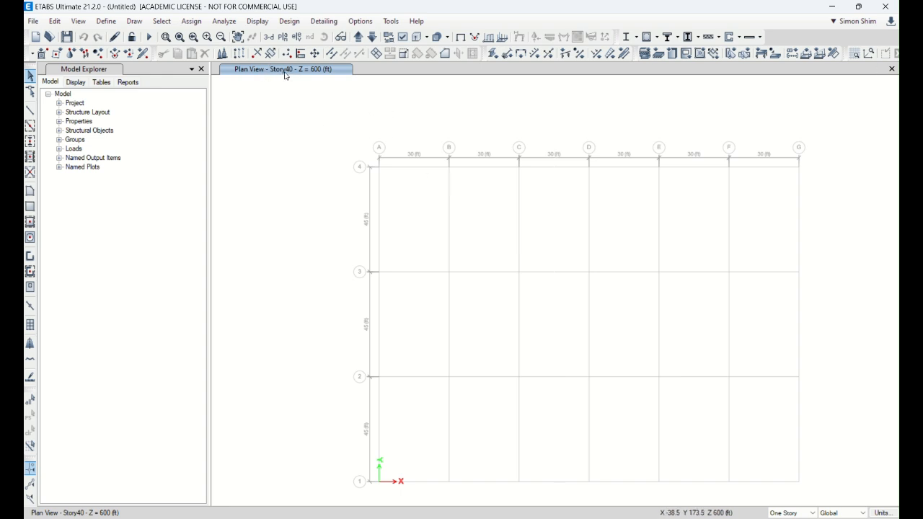
click(282, 37)
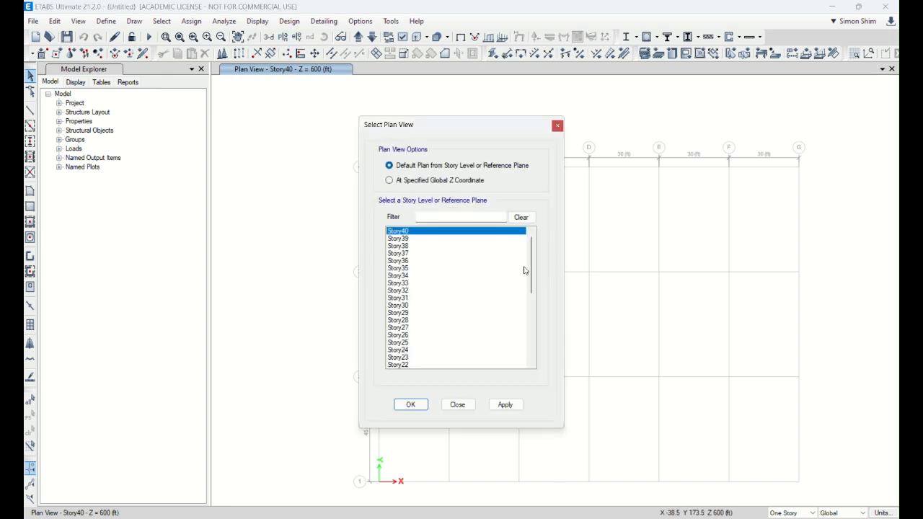
drag(532, 268, 457, 369)
click(402, 358)
click(413, 403)
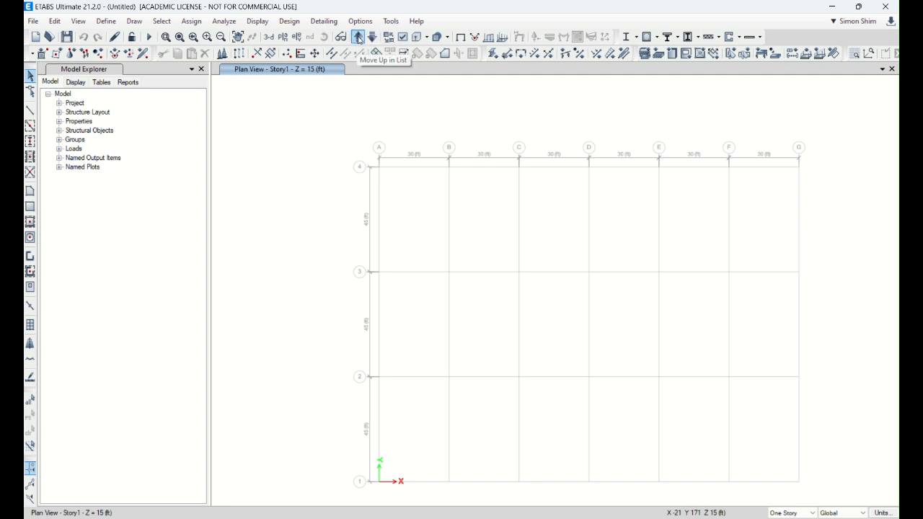
click(359, 38)
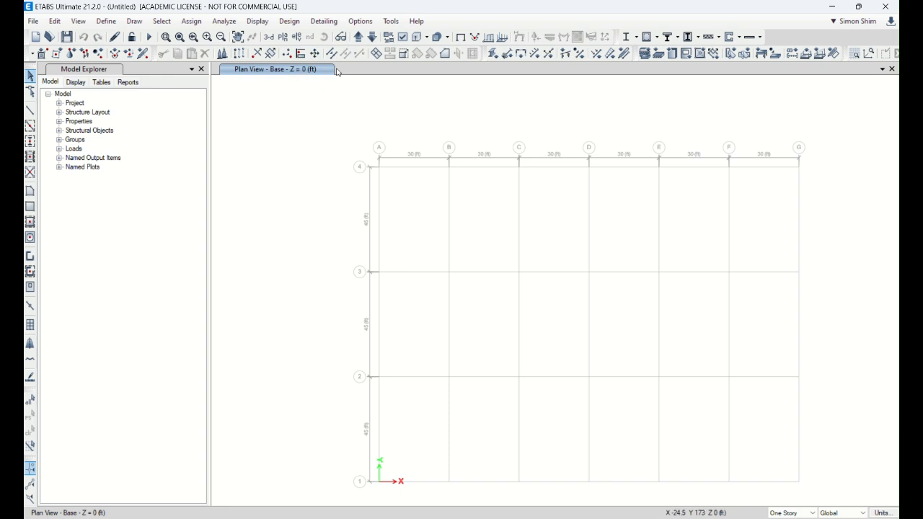
click(359, 39)
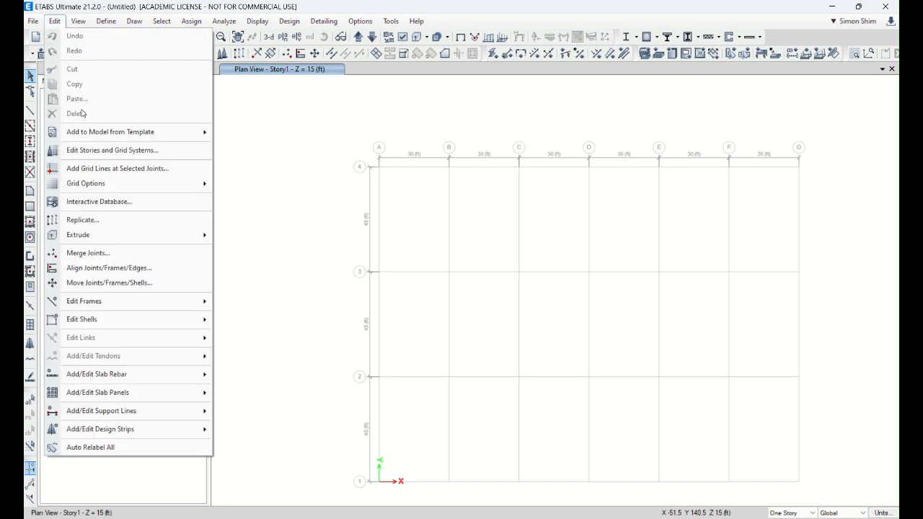
Step: Open the story and grid system settings and review the height and elevation table of all stories
mouse_move(106, 138)
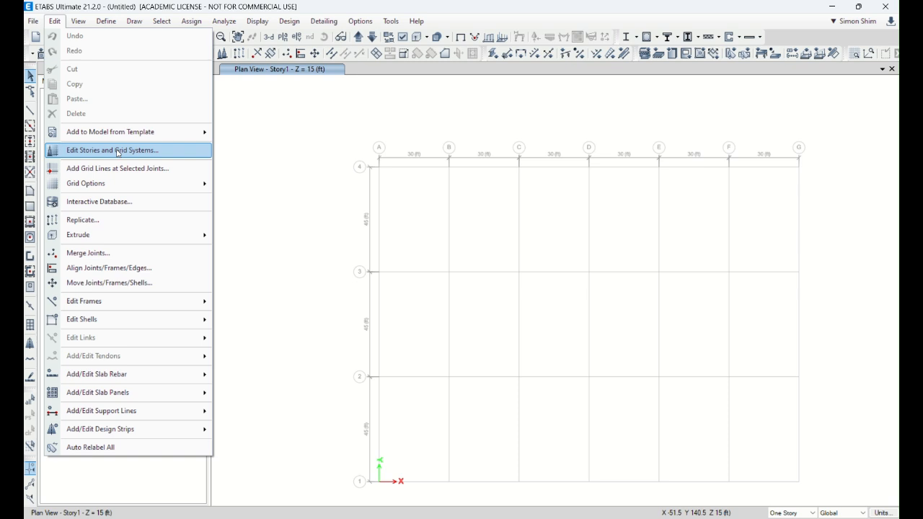
click(117, 150)
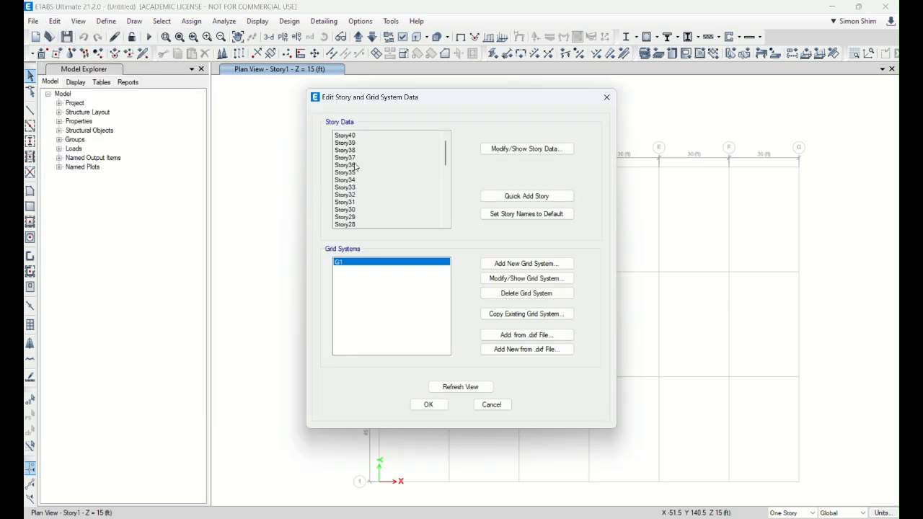
mouse_move(446, 150)
mouse_down()
mouse_move(446, 220)
mouse_move(452, 141)
mouse_up()
click(527, 152)
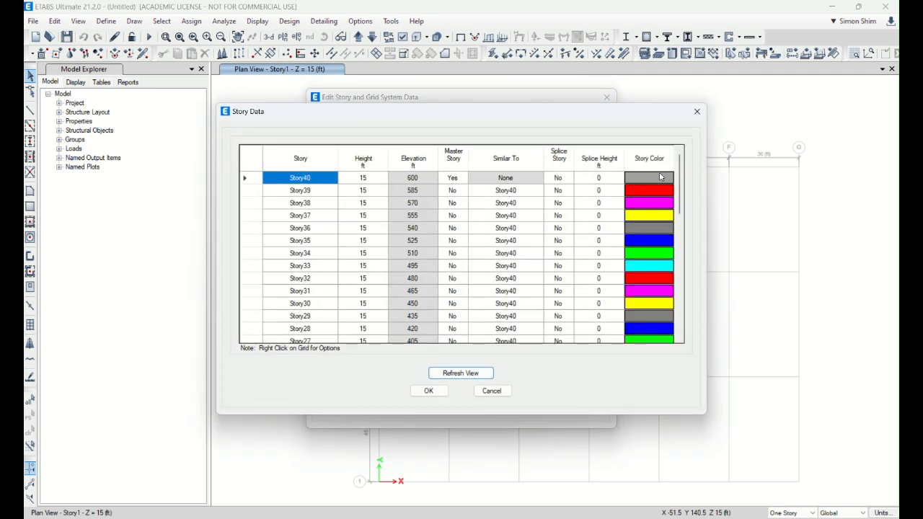
mouse_move(679, 167)
mouse_down()
mouse_move(695, 310)
mouse_move(693, 156)
mouse_up()
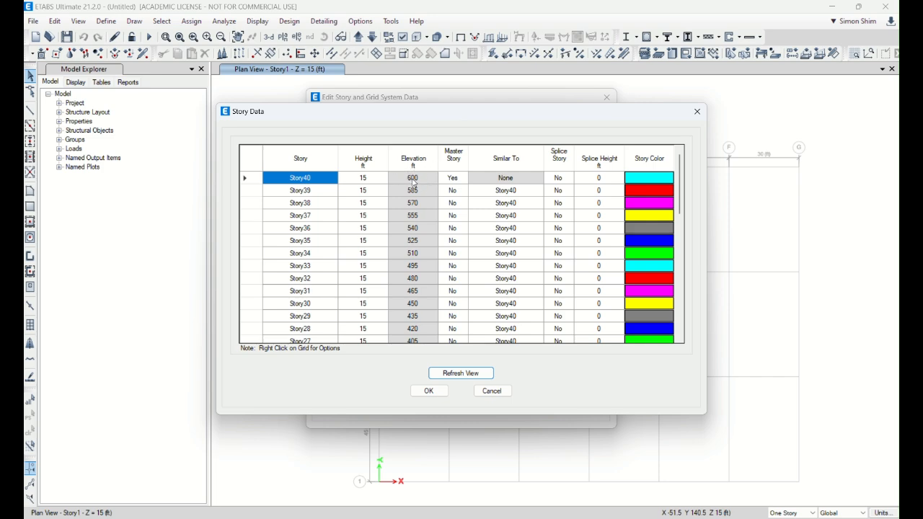
click(428, 390)
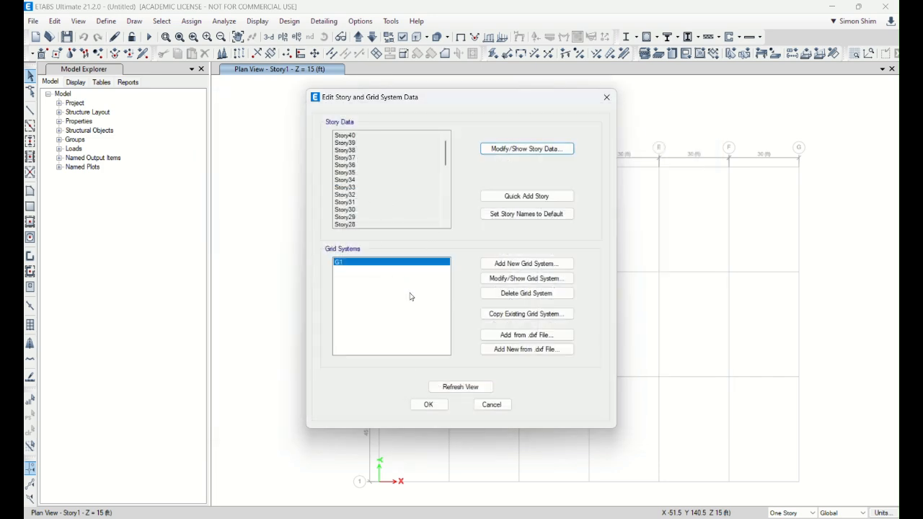
Step: Open grid system G1 for modification and set the Y ordinate of grid line 3 to 75 ft
drag(472, 102, 186, 90)
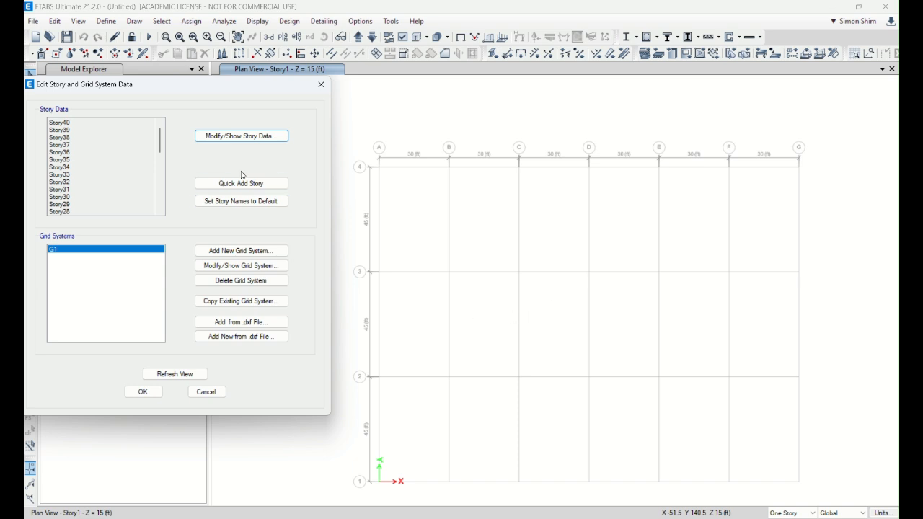
drag(222, 88, 242, 98)
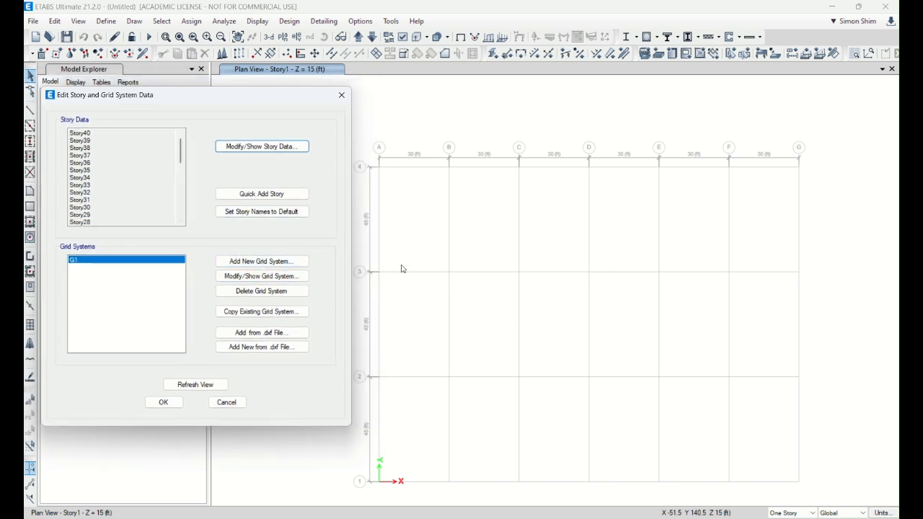
click(275, 279)
drag(421, 55, 500, 59)
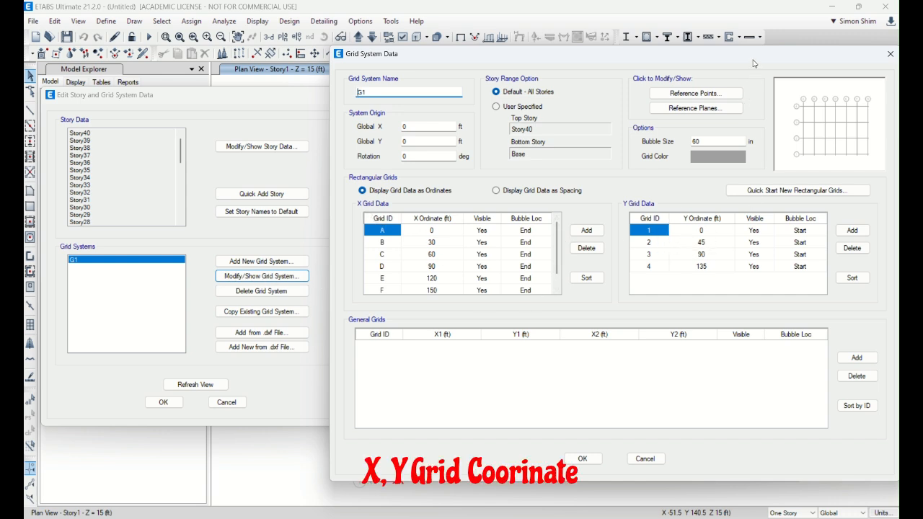
drag(752, 61, 644, 62)
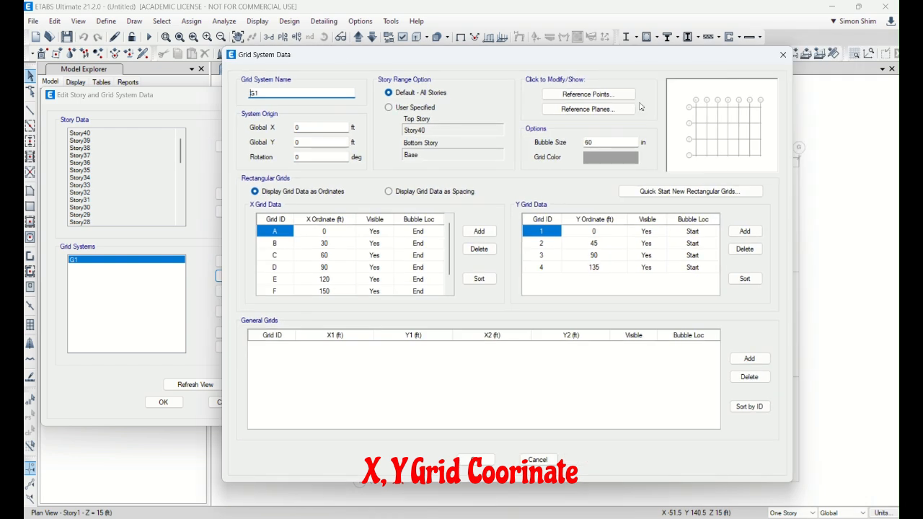
click(606, 255)
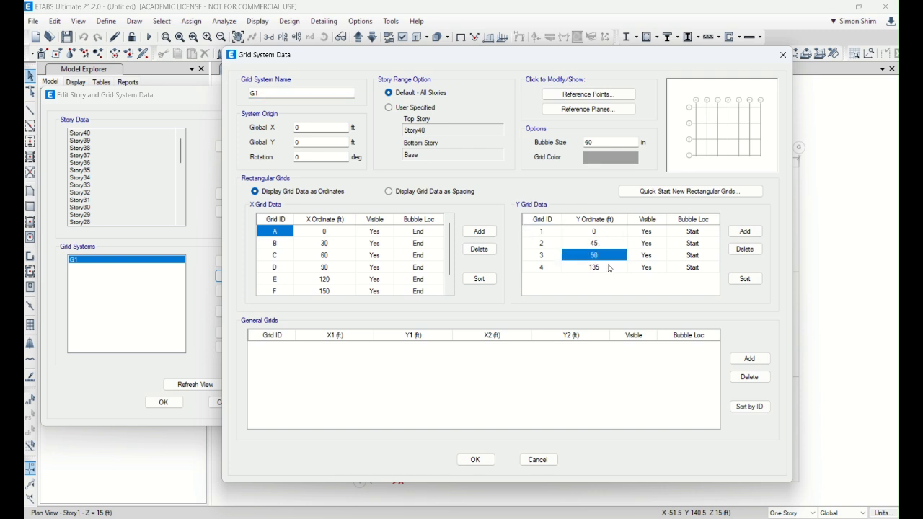
text(75)
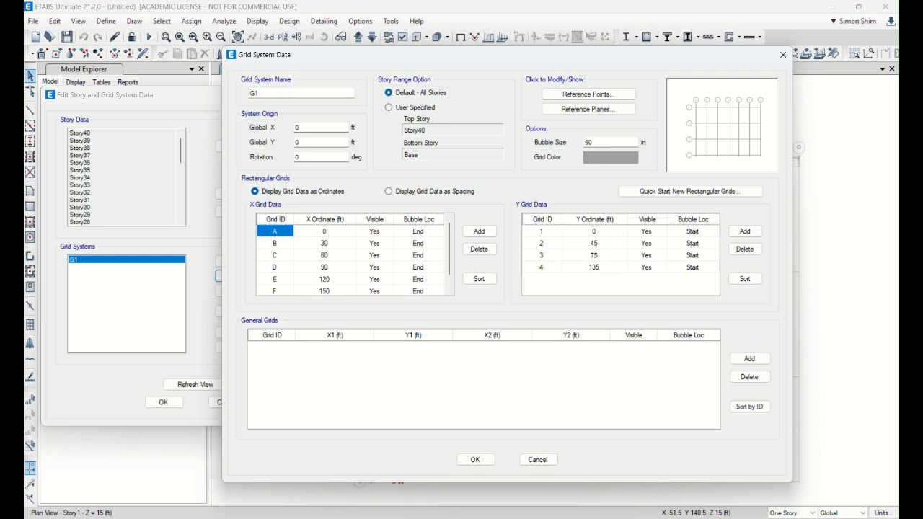
Step: Set the Y ordinate of grid line 4 to 75+45 ft and apply the grid system changes
click(610, 270)
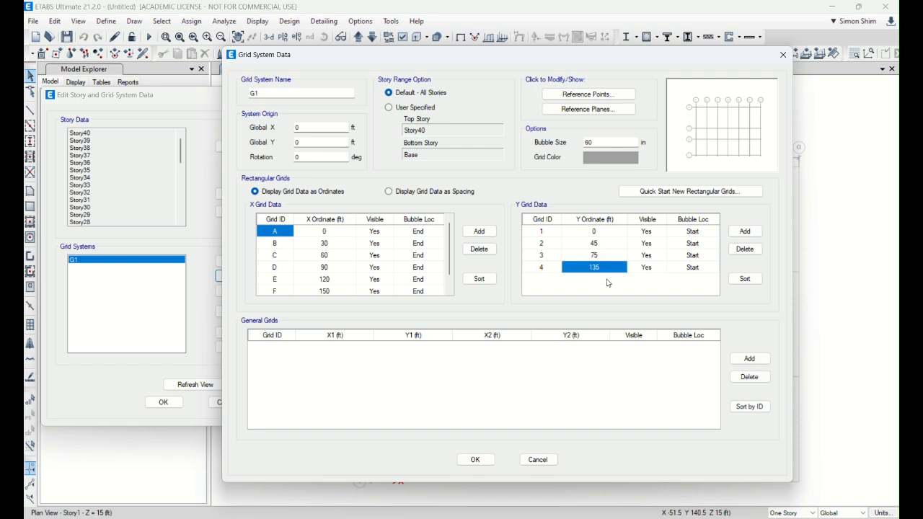
text(75+45)
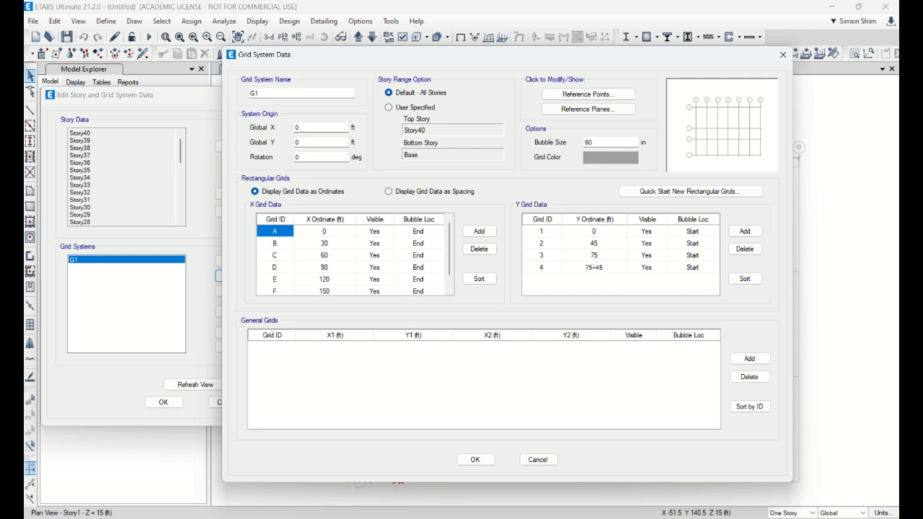
key(Return)
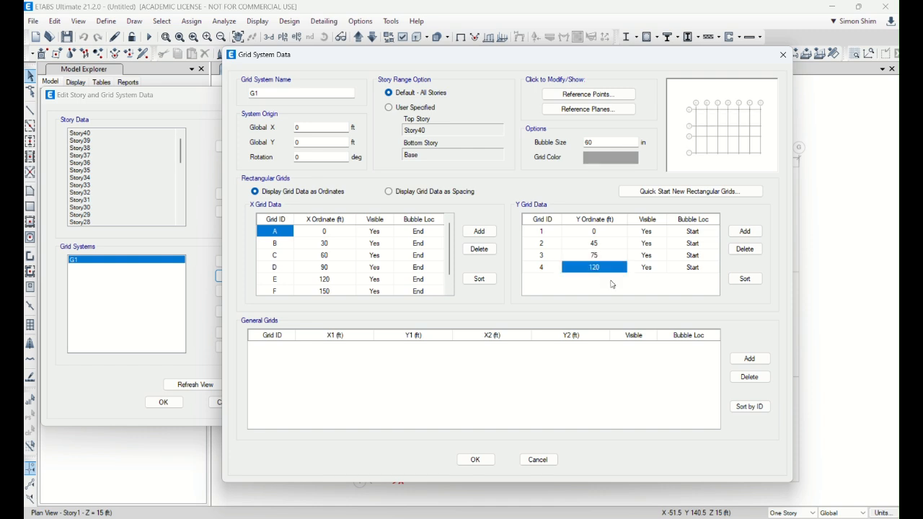
click(475, 459)
click(163, 403)
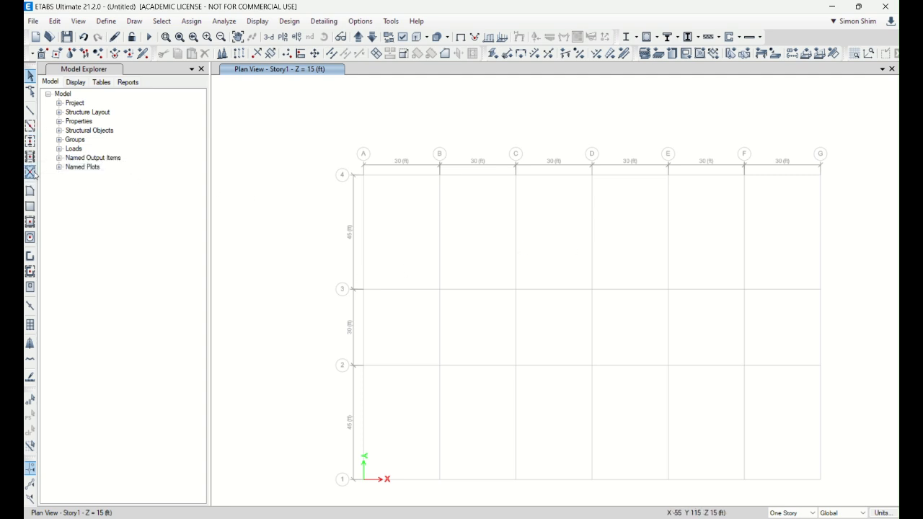
Step: Review the defined materials, including 4000Psi, and leave the list without changes
click(106, 21)
click(137, 35)
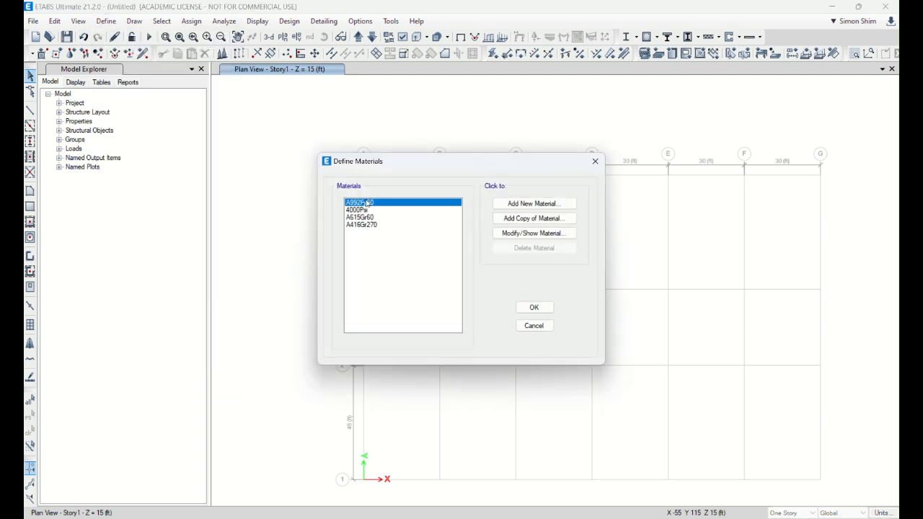
click(362, 212)
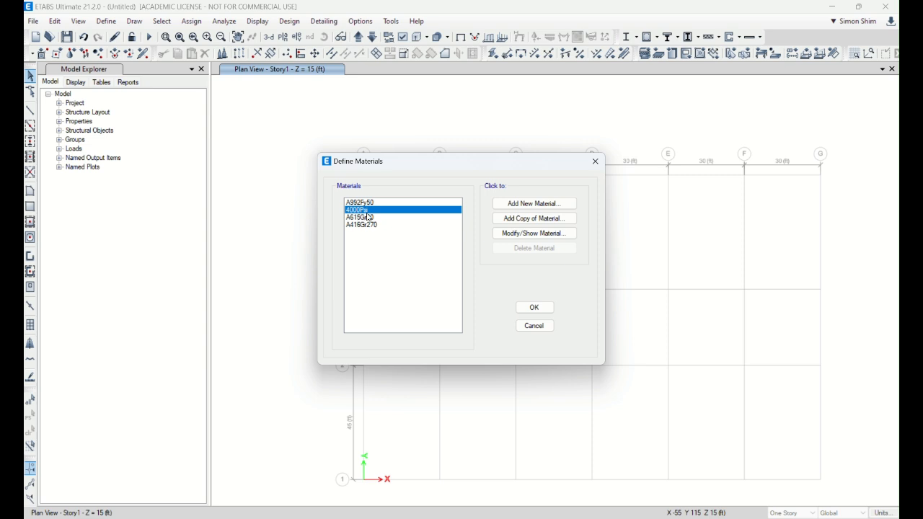
click(534, 325)
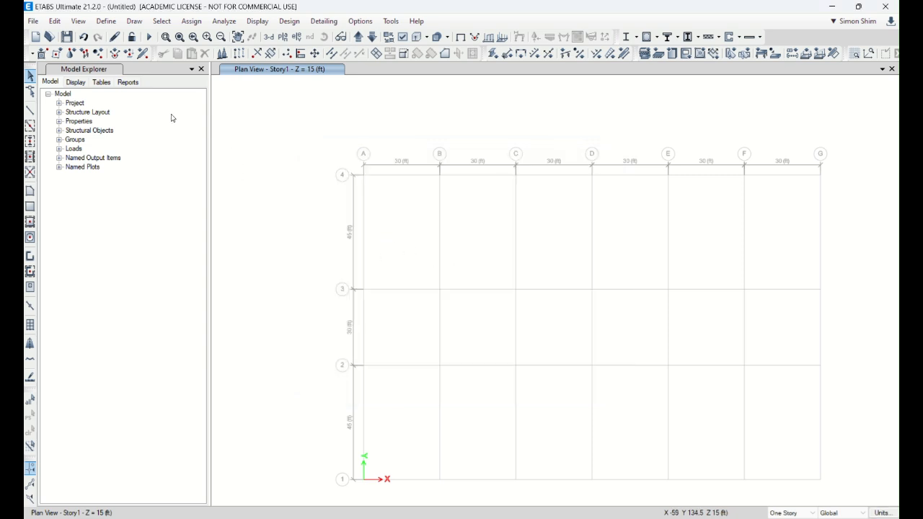
Step: Draw Wall1 walls along a closed rectangle through grid points C2, C3, D3, E3, E2 and D2, ending back at C2
click(30, 257)
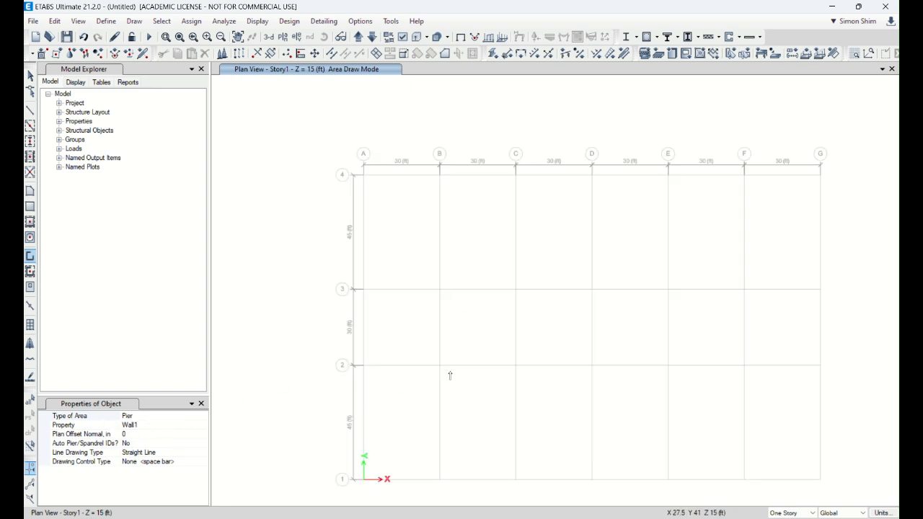
click(515, 366)
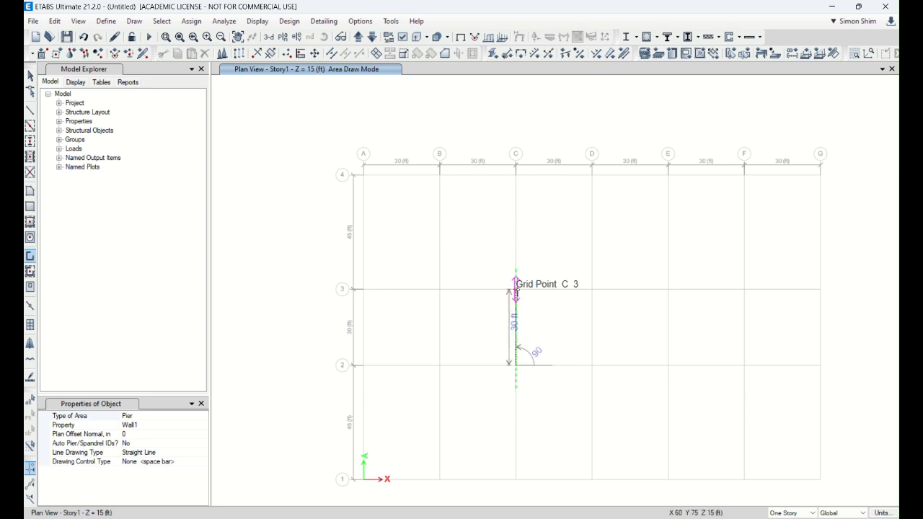
click(516, 289)
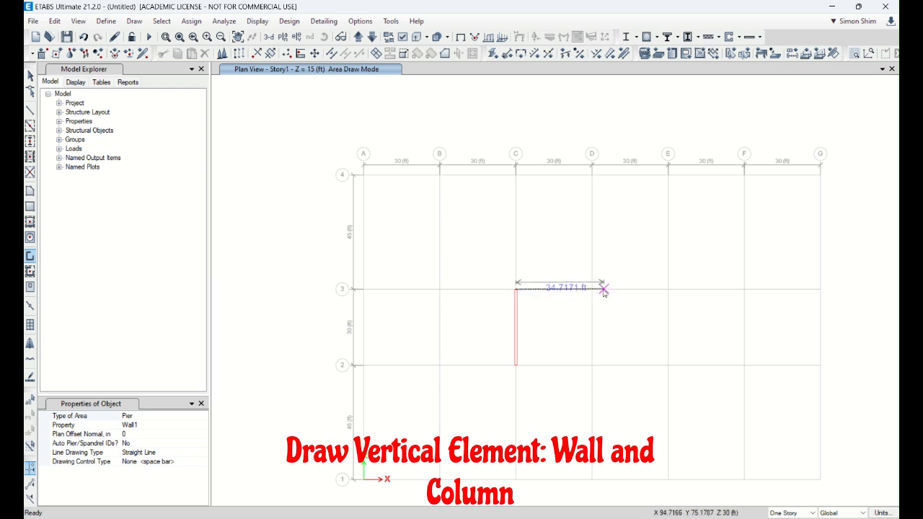
click(593, 290)
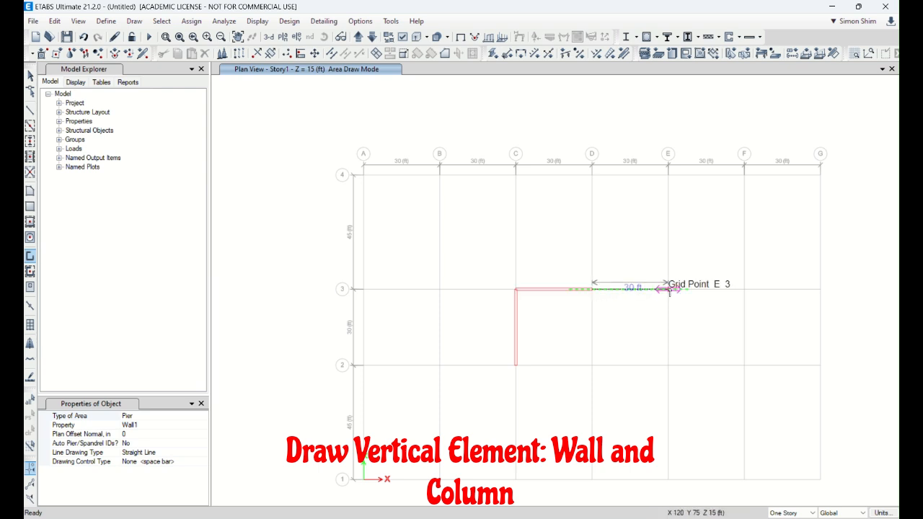
click(669, 290)
click(668, 365)
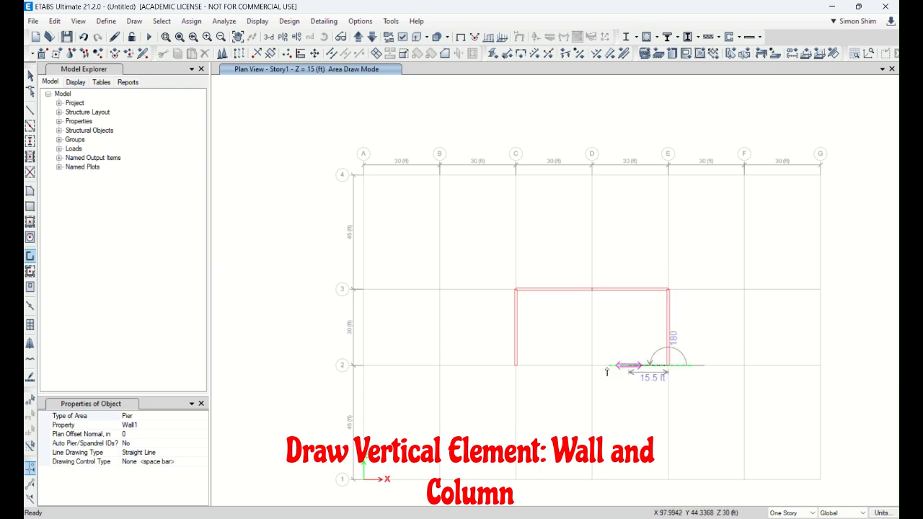
click(593, 365)
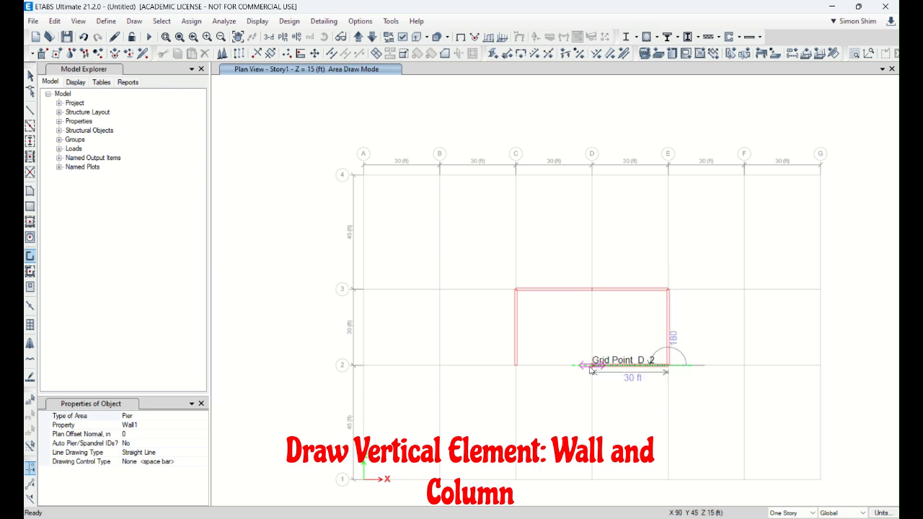
double_click(516, 366)
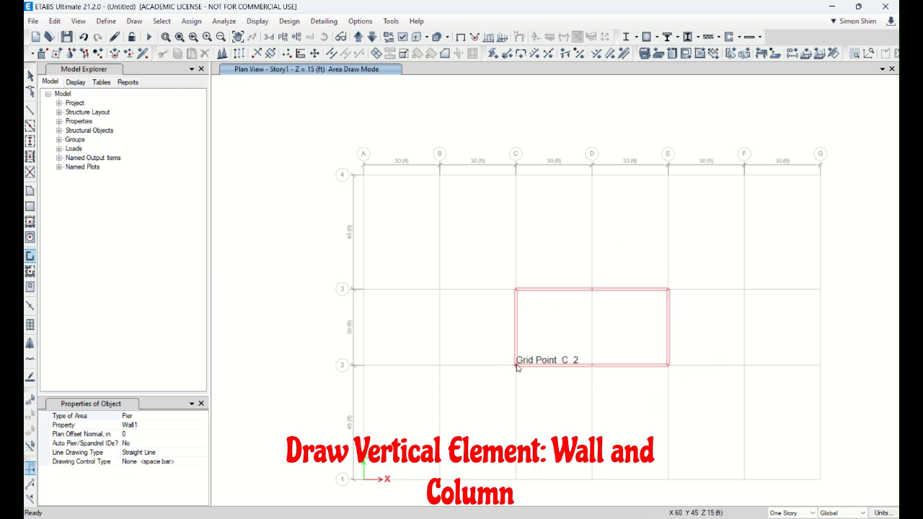
Step: Extend the Wall1 core with walls through C2, B2, B3 and C3, and through E3, F3, F2 and E2, and finish drawing
click(440, 366)
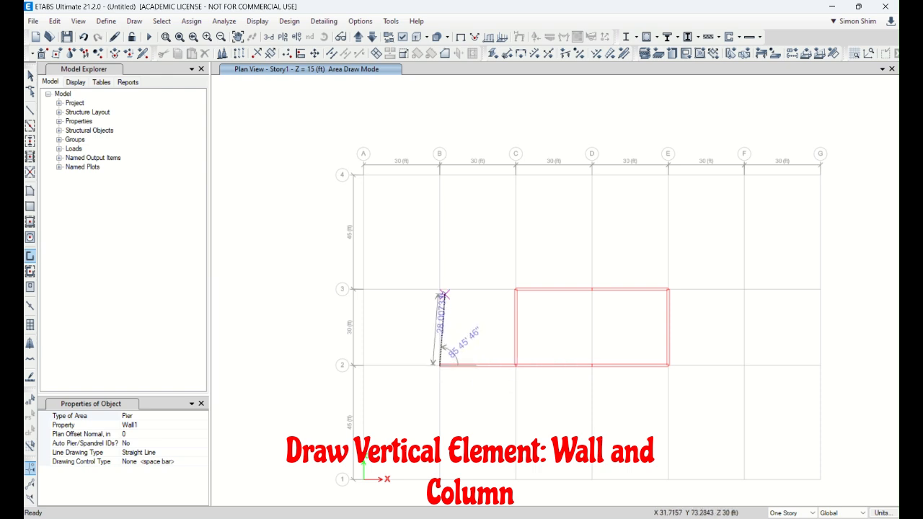
click(440, 290)
double_click(517, 290)
click(669, 289)
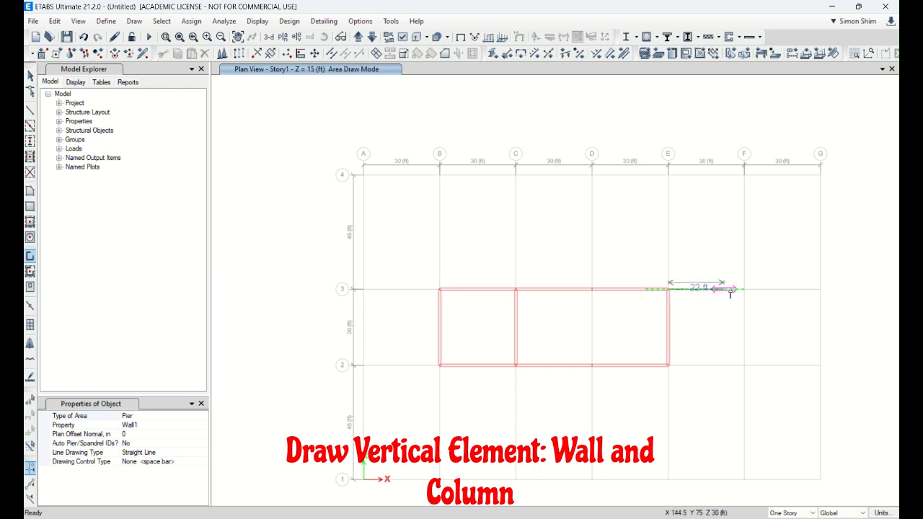
click(744, 289)
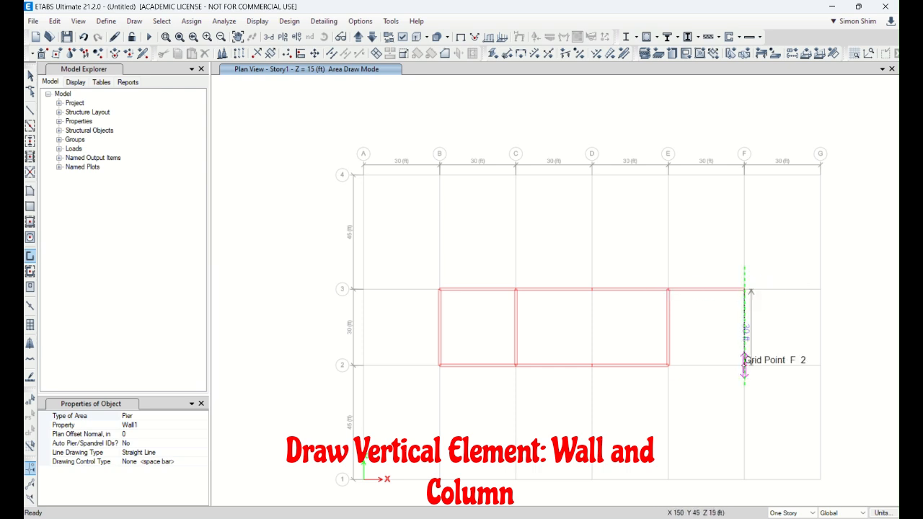
click(744, 366)
double_click(669, 365)
click(31, 76)
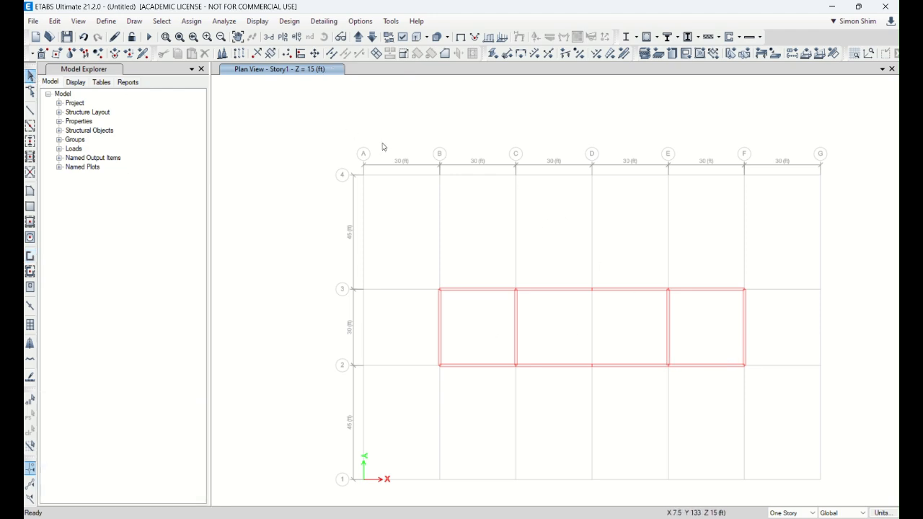
Step: Inspect the drawn walls in the 3D view and return to the Story1 plan view
click(268, 42)
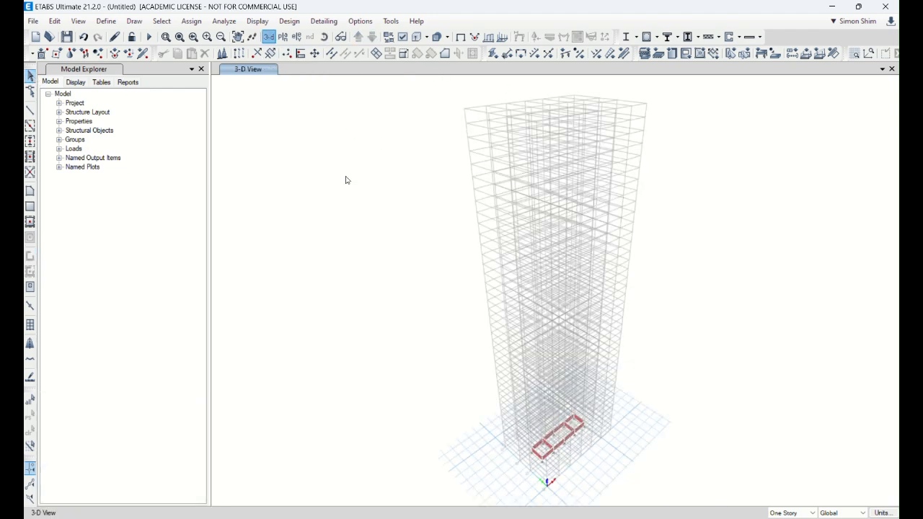
scroll(571, 465, up, 5)
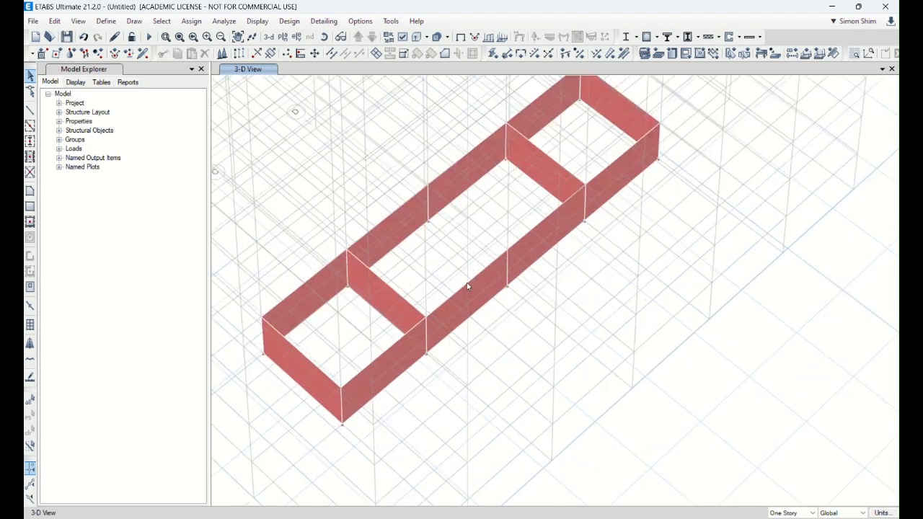
scroll(541, 281, down, 3)
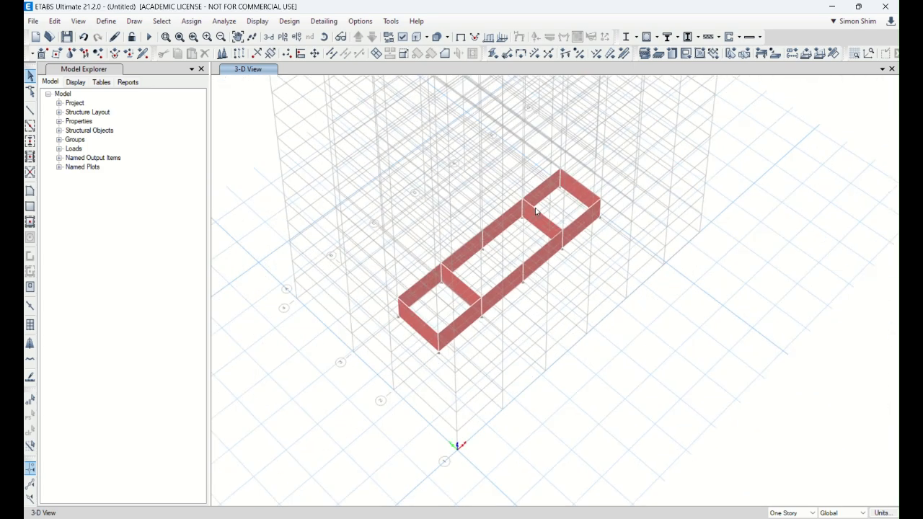
click(282, 36)
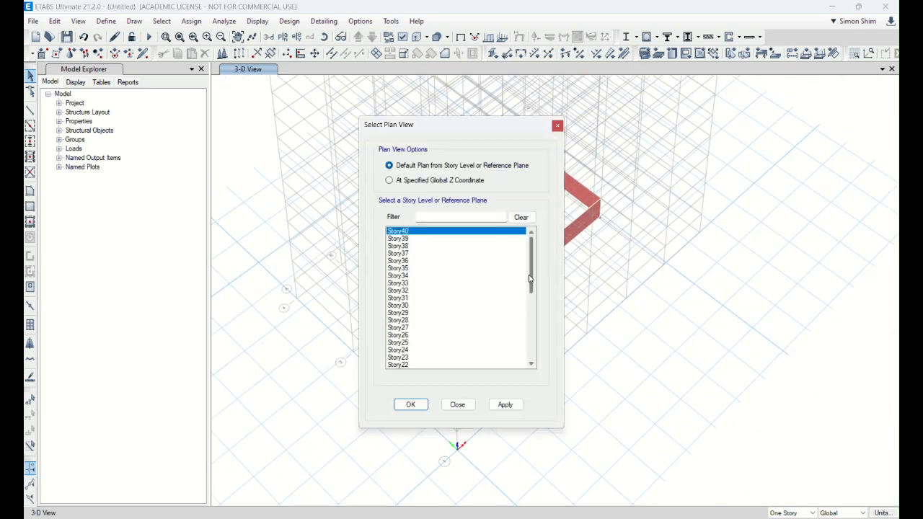
drag(532, 278, 426, 359)
click(407, 358)
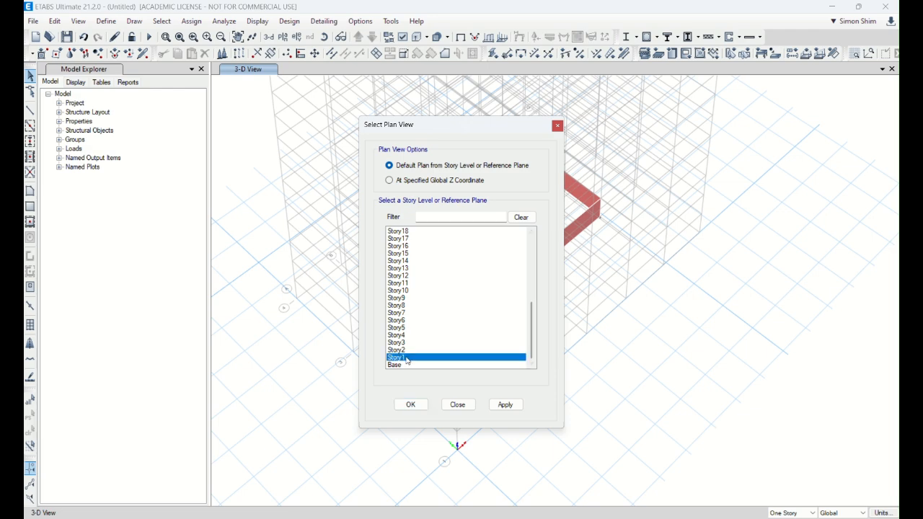
click(410, 404)
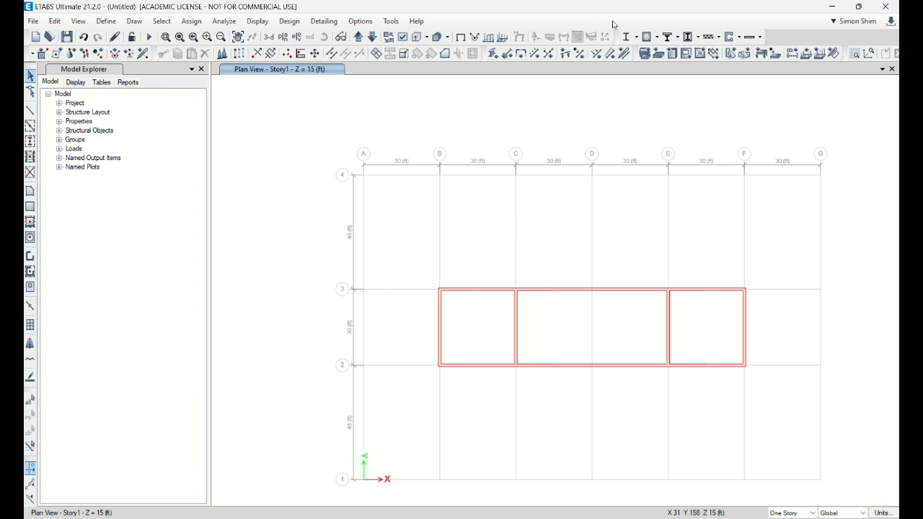
Step: Show the shell section names on the walls in the Story1 plan through the view options
click(862, 11)
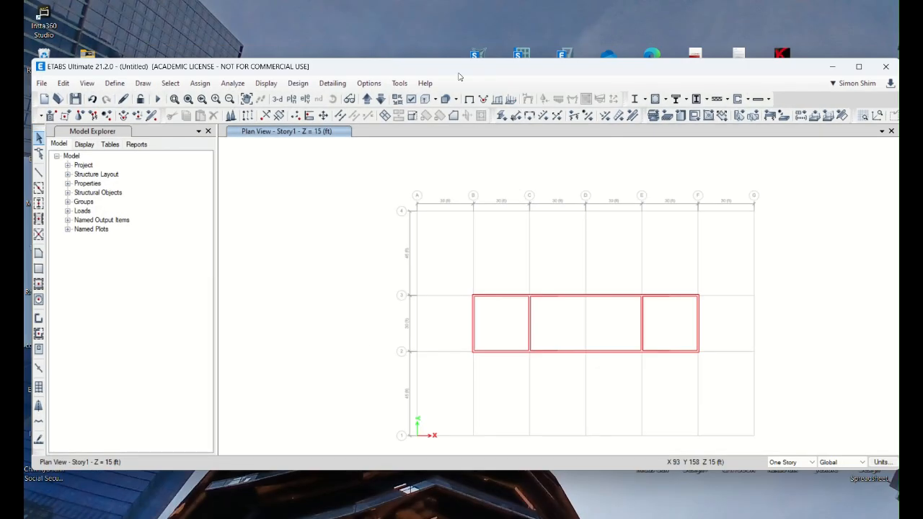
click(408, 102)
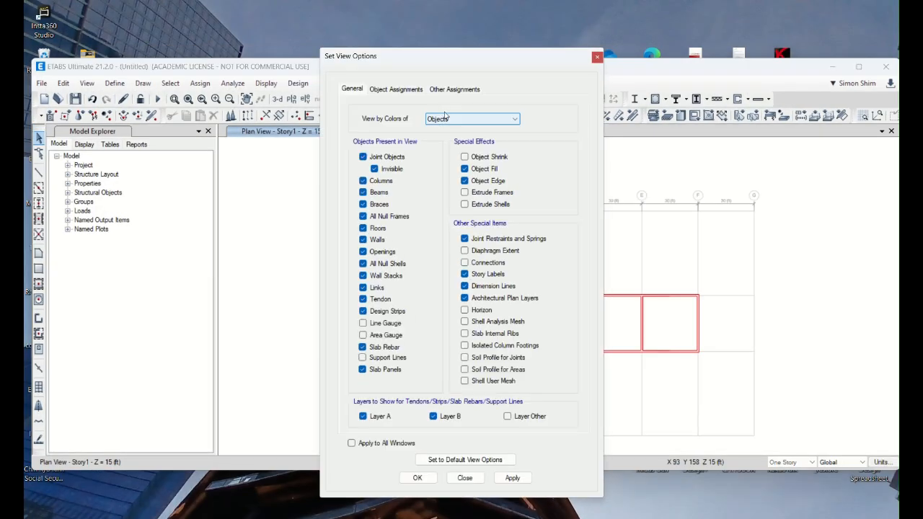
click(412, 90)
click(477, 141)
click(364, 230)
click(418, 477)
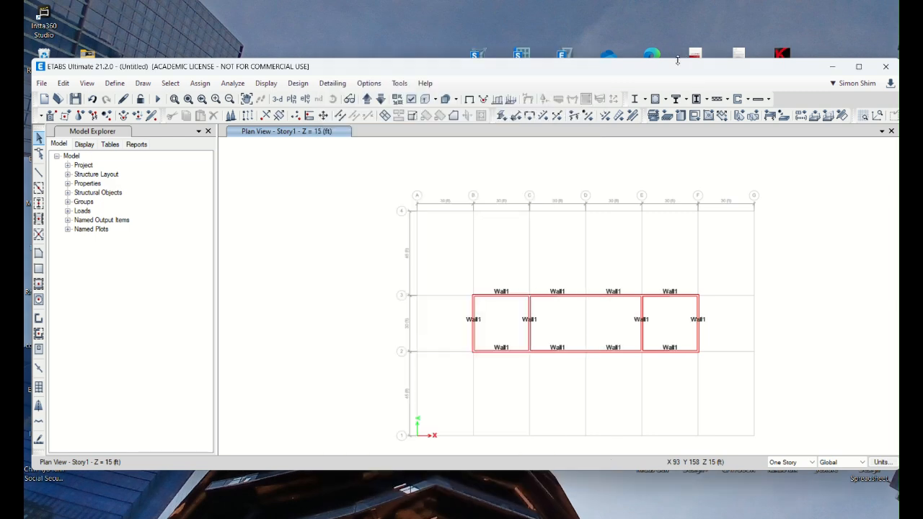
double_click(681, 67)
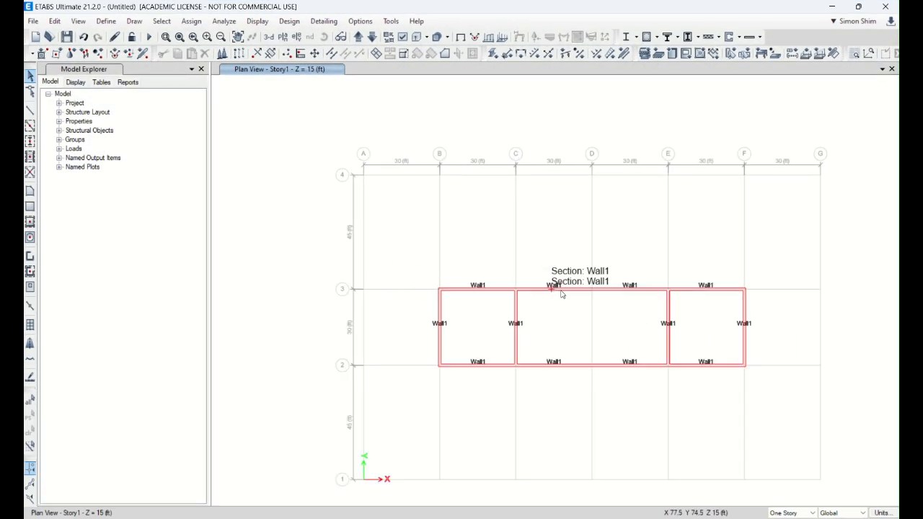
Step: Review the Wall1 section property, including its material and thickness, and leave it without changes
click(106, 21)
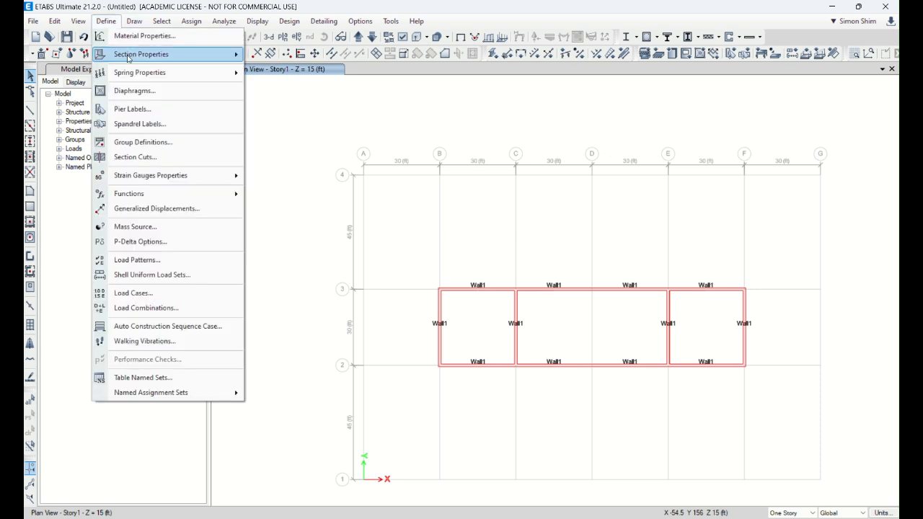
mouse_move(128, 58)
click(288, 119)
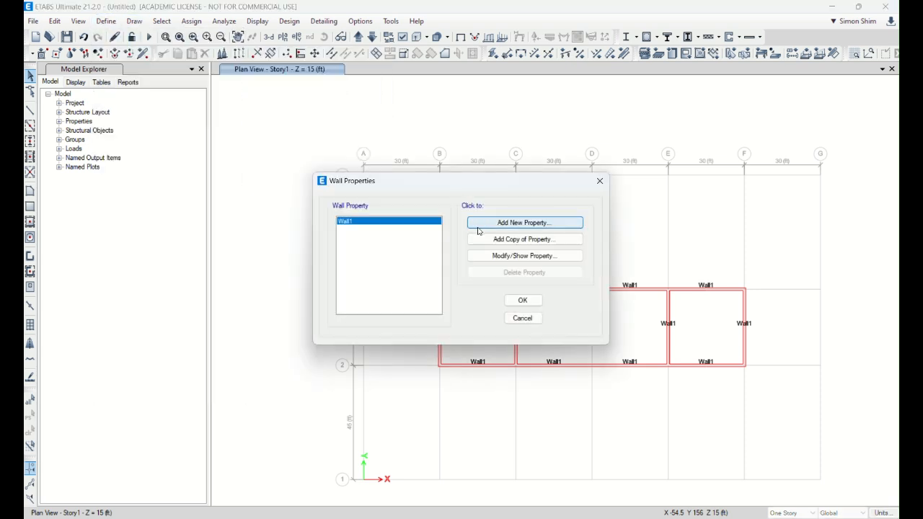
click(561, 256)
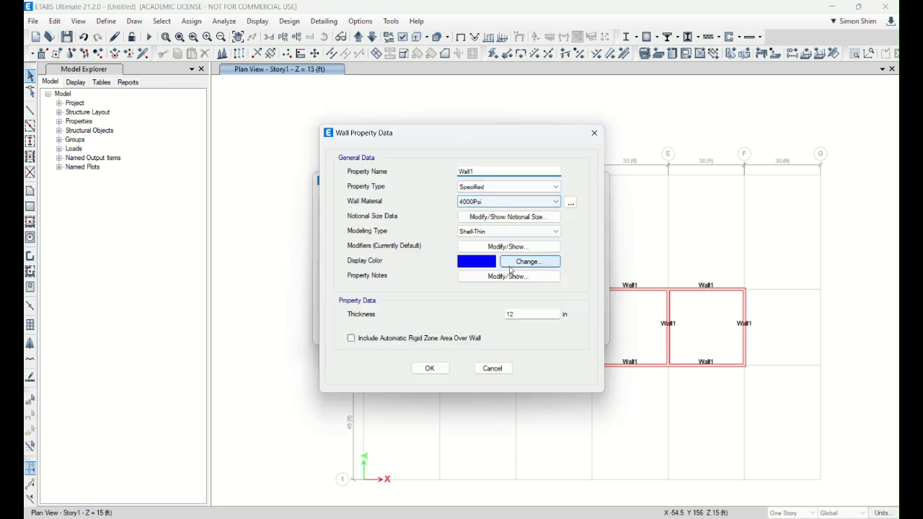
click(492, 367)
click(521, 317)
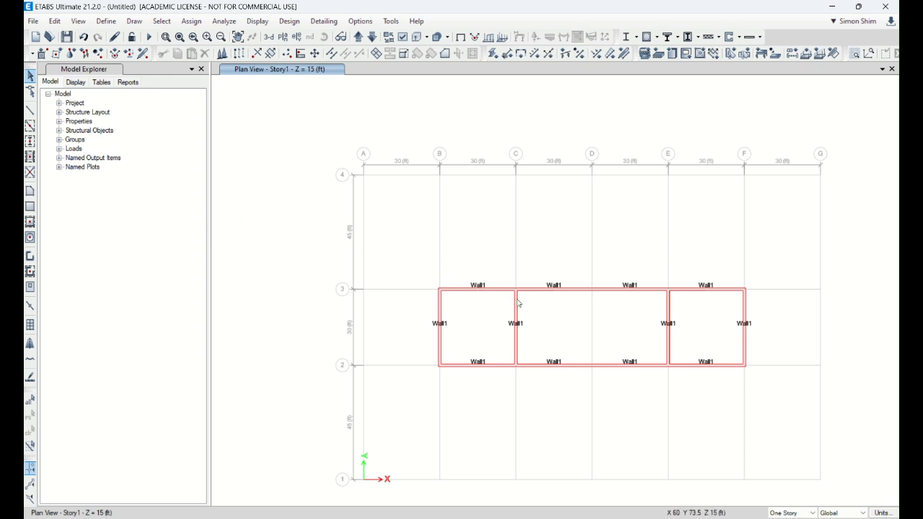
Step: Place A-LatCol columns at grid points A1, A2, A3, A4, B4 and B1, and finish drawing
click(30, 142)
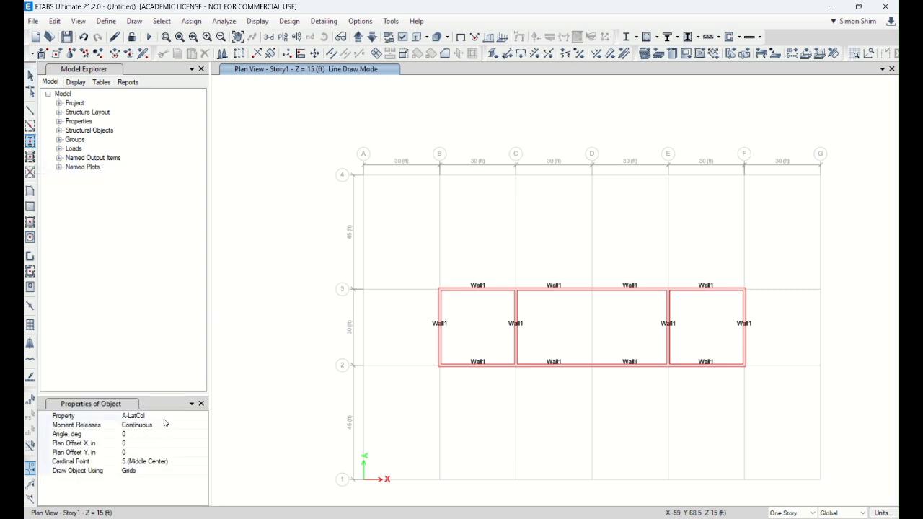
click(364, 479)
click(364, 365)
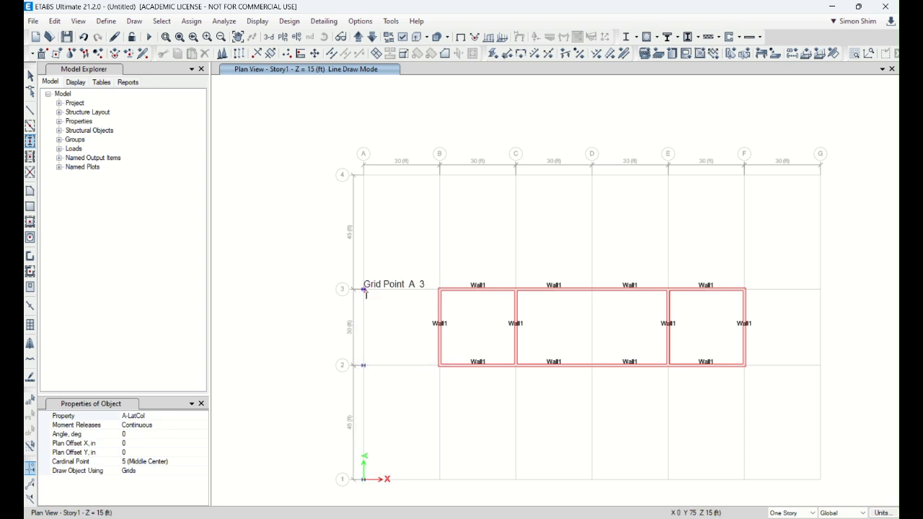
click(364, 289)
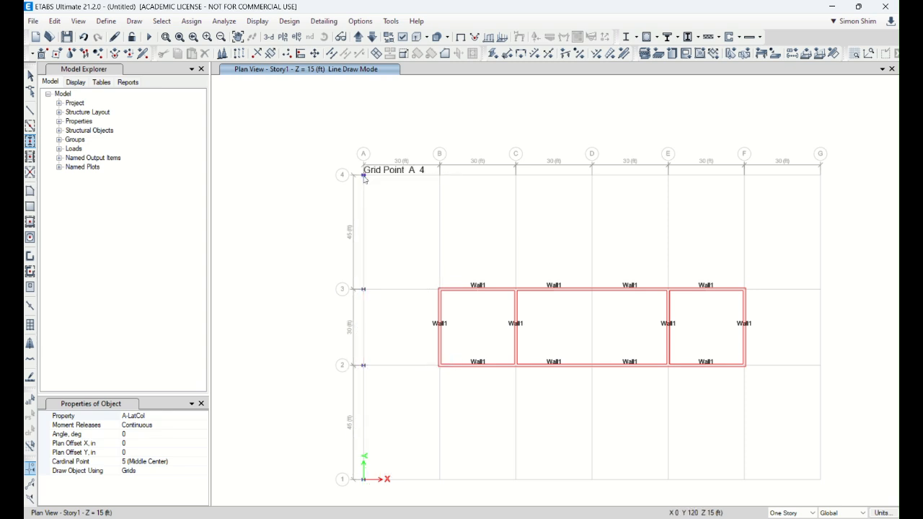
click(364, 175)
click(440, 176)
click(440, 479)
click(30, 76)
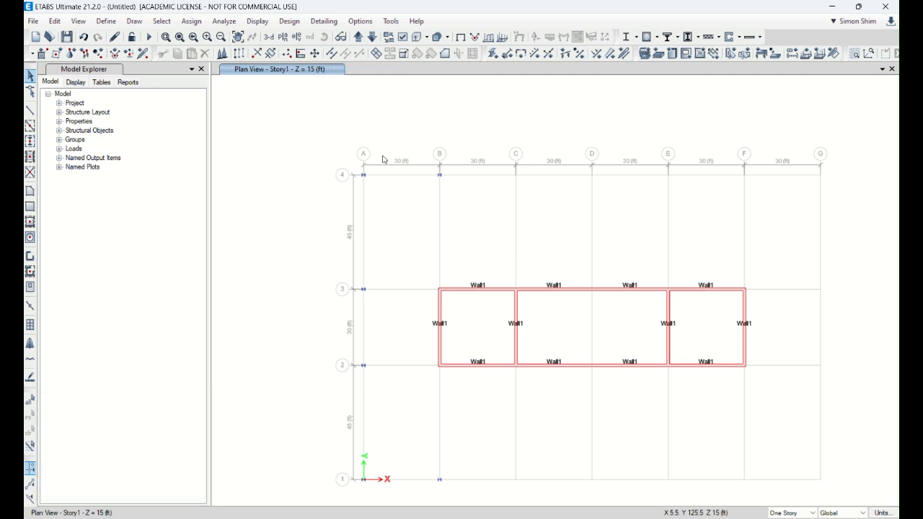
Step: Select the columns at B4 and B1 and try a linear replication with 5 copies along X
drag(467, 218, 468, 218)
drag(424, 462, 467, 503)
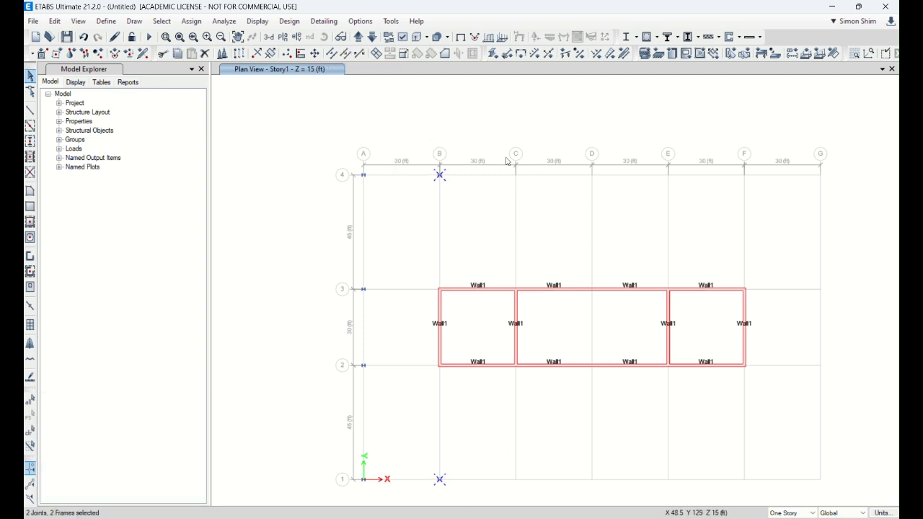
click(56, 21)
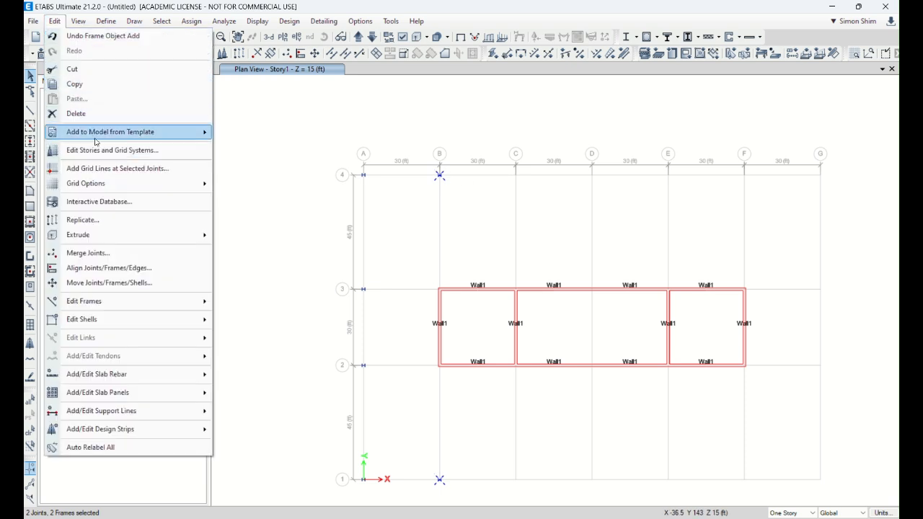
click(90, 220)
drag(457, 150, 204, 150)
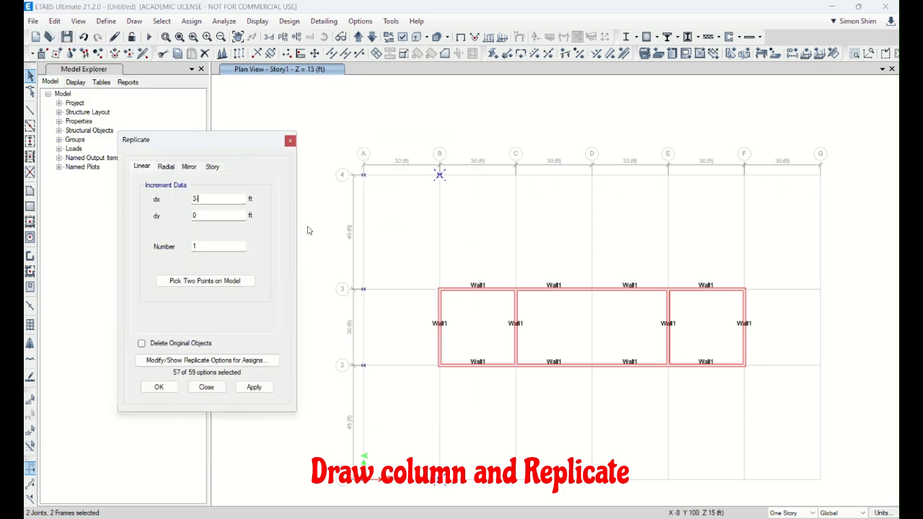
click(193, 245)
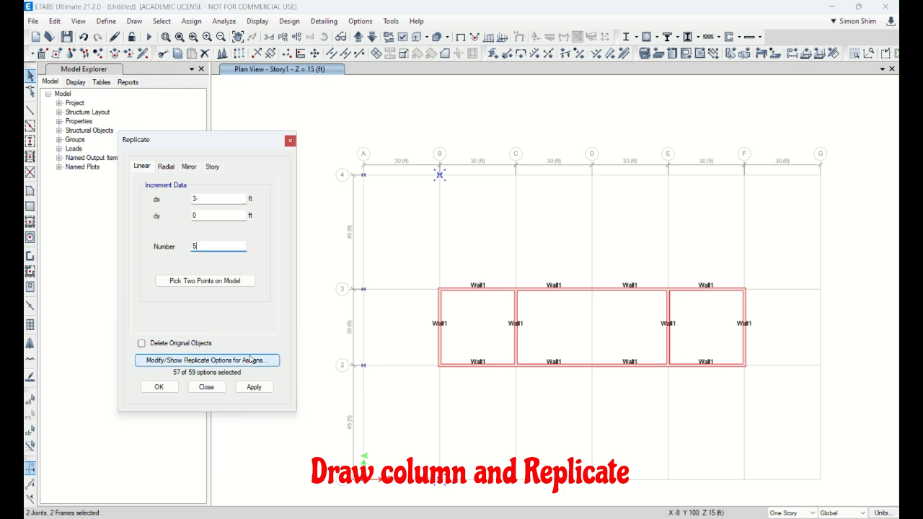
click(260, 385)
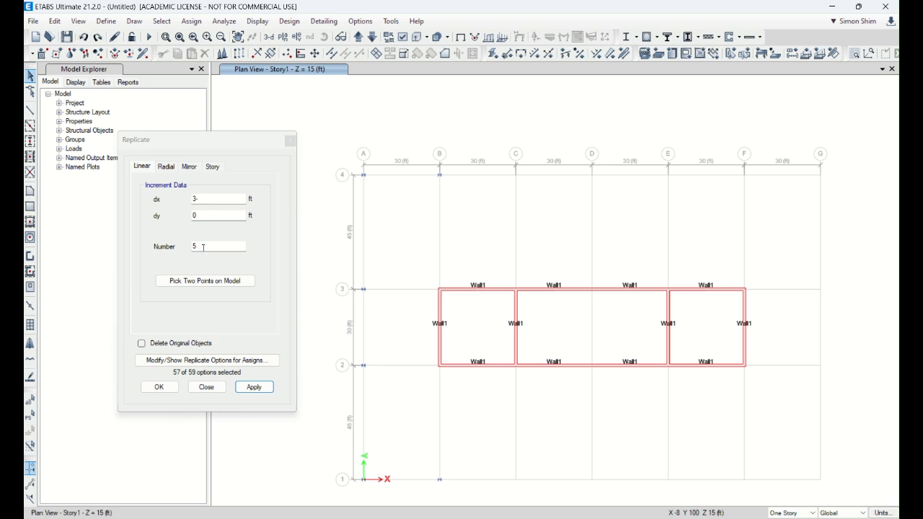
Step: Replicate the columns at B4 and B1 linearly 5 times with dx set to 30 ft
click(207, 199)
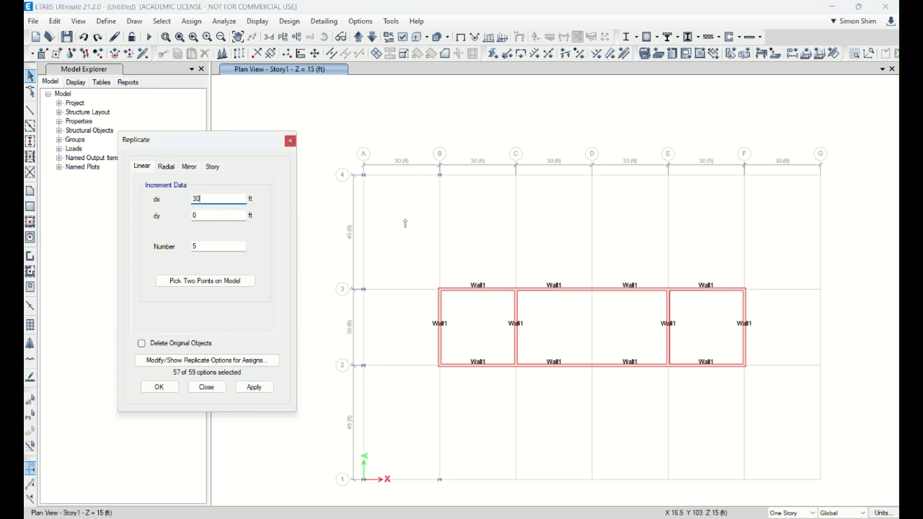
click(29, 76)
drag(413, 152, 459, 191)
drag(422, 447, 459, 493)
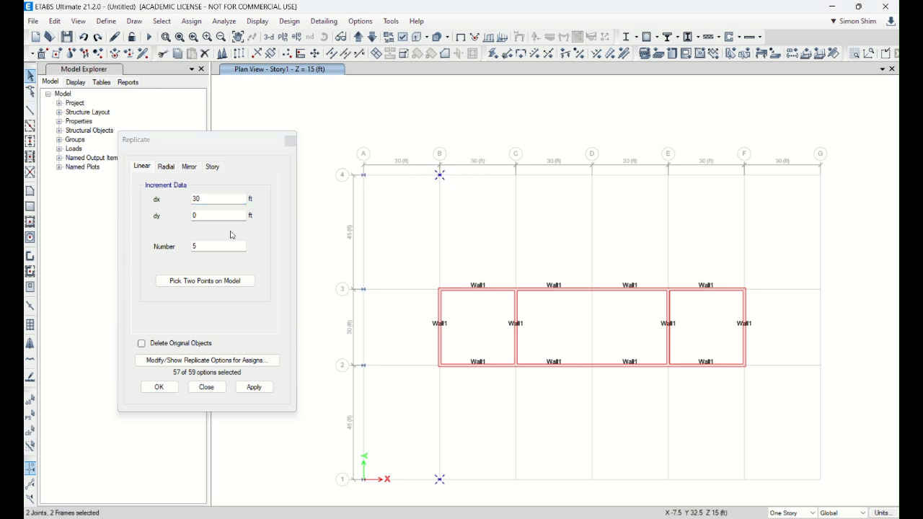
click(252, 390)
click(252, 389)
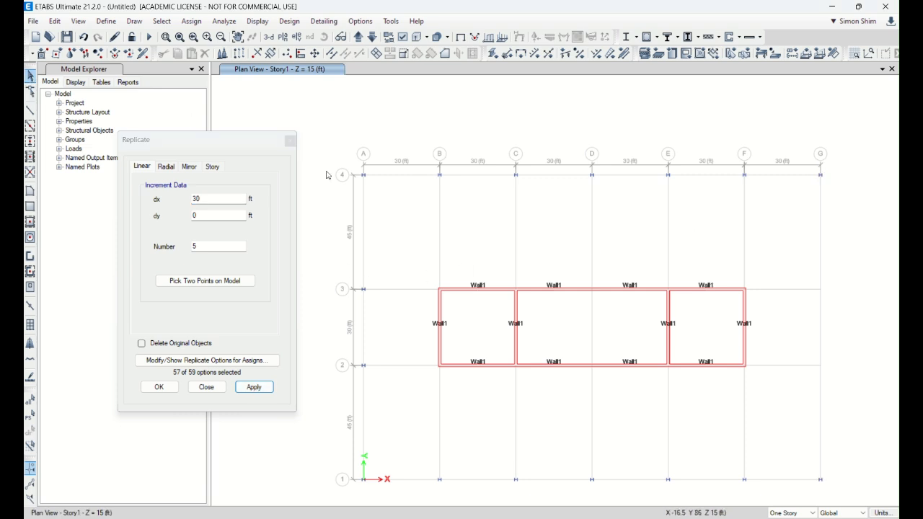
Step: Replicate the columns at A3 and A2 once with dx 180 ft, then close the Replicate dialog
drag(347, 251, 382, 387)
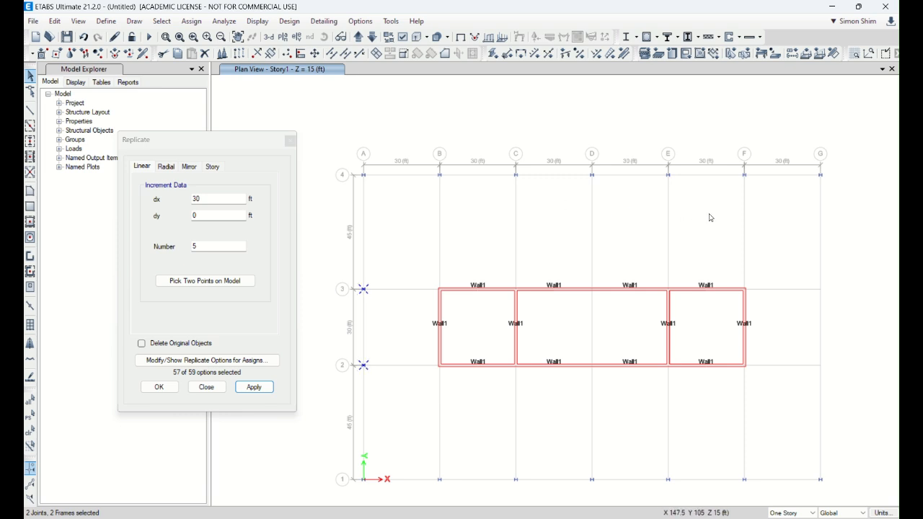
drag(221, 246, 164, 246)
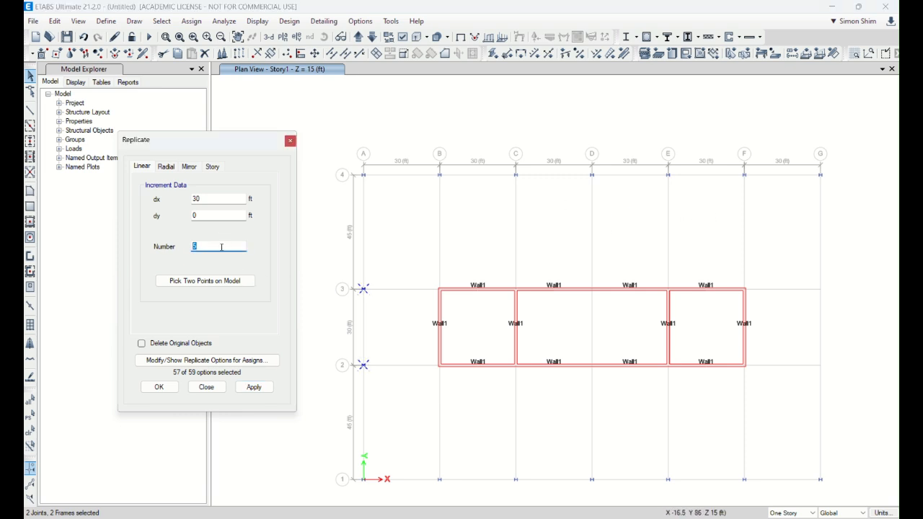
double_click(217, 201)
text(180)
click(261, 387)
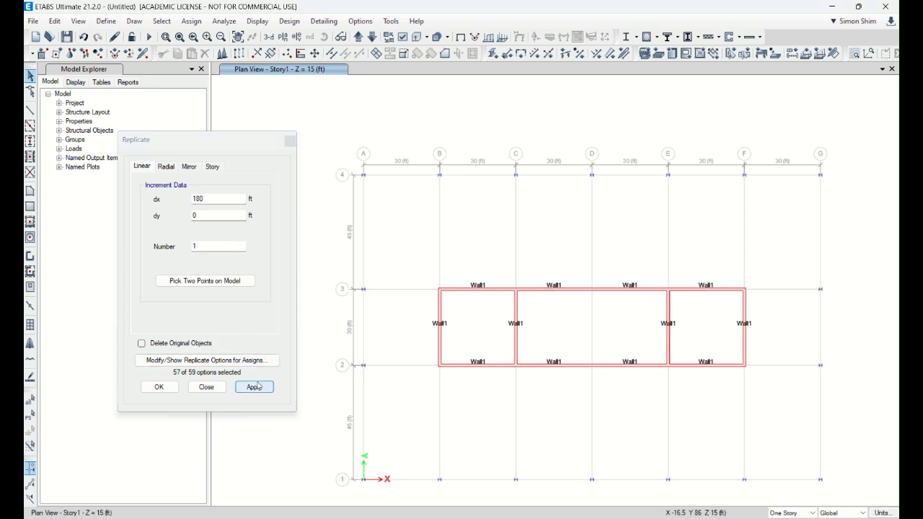
click(206, 386)
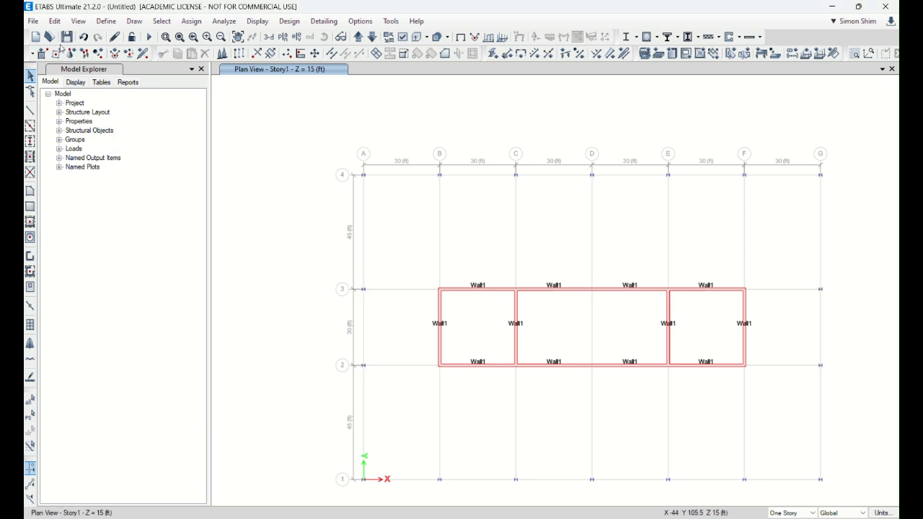
Step: Start saving the model under a new name and create a folder named workshop inside 2024 CE495 Fall
click(33, 21)
click(45, 97)
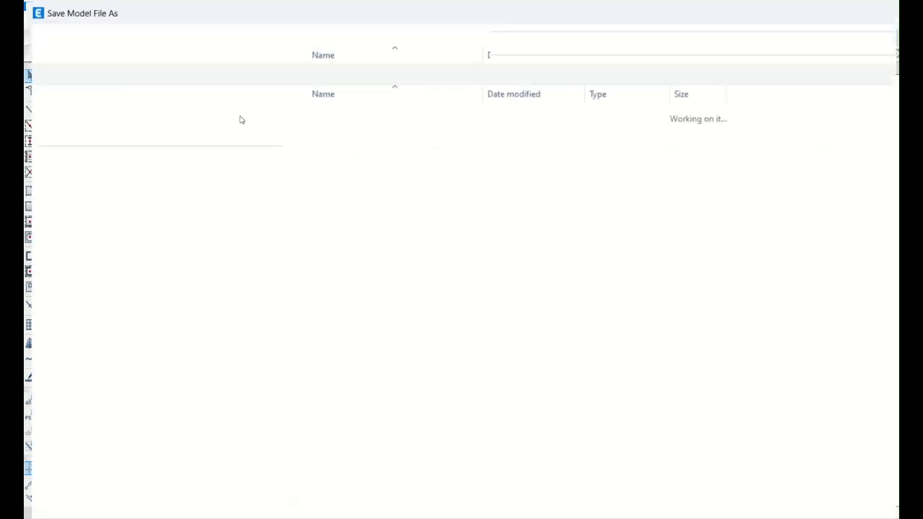
click(248, 34)
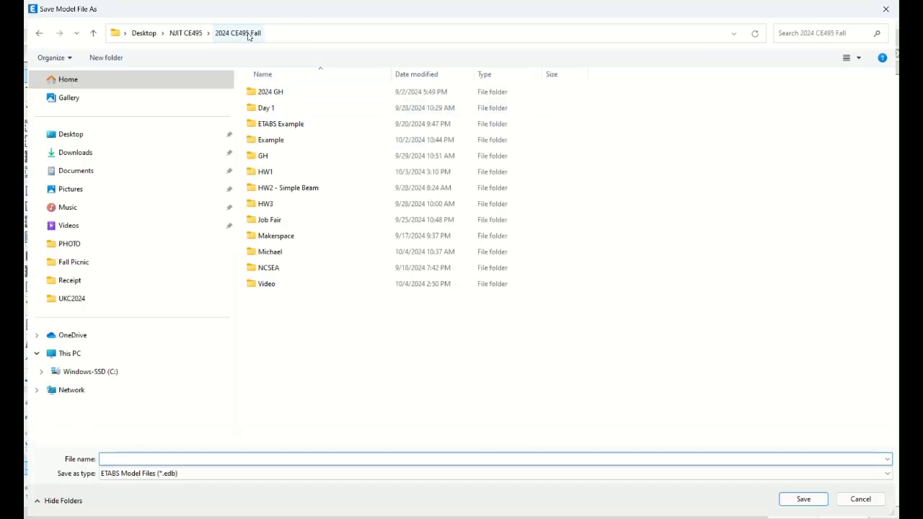
right_click(334, 344)
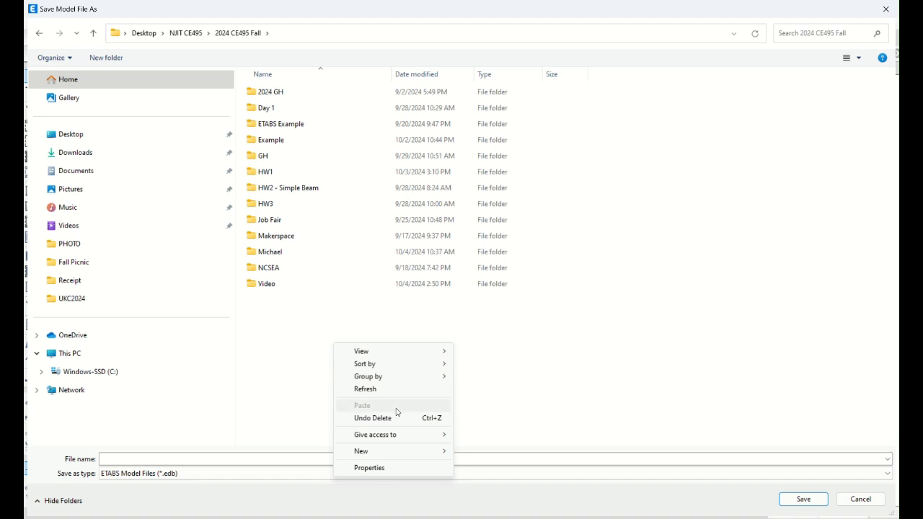
mouse_move(412, 453)
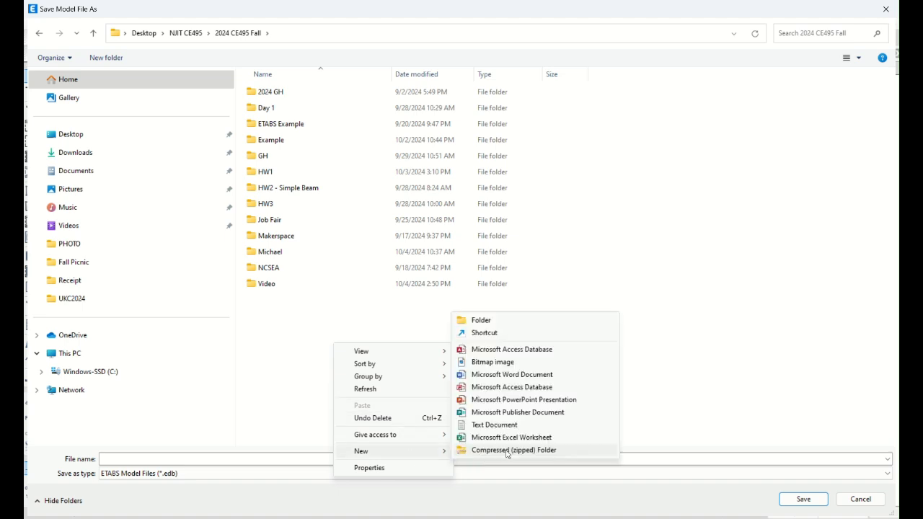
click(485, 321)
text(wo)
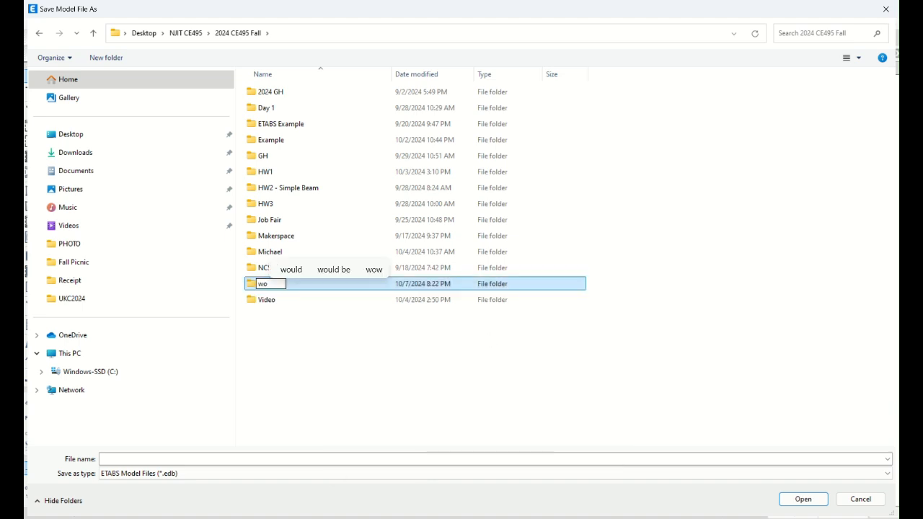
text(rkshop)
key(Return)
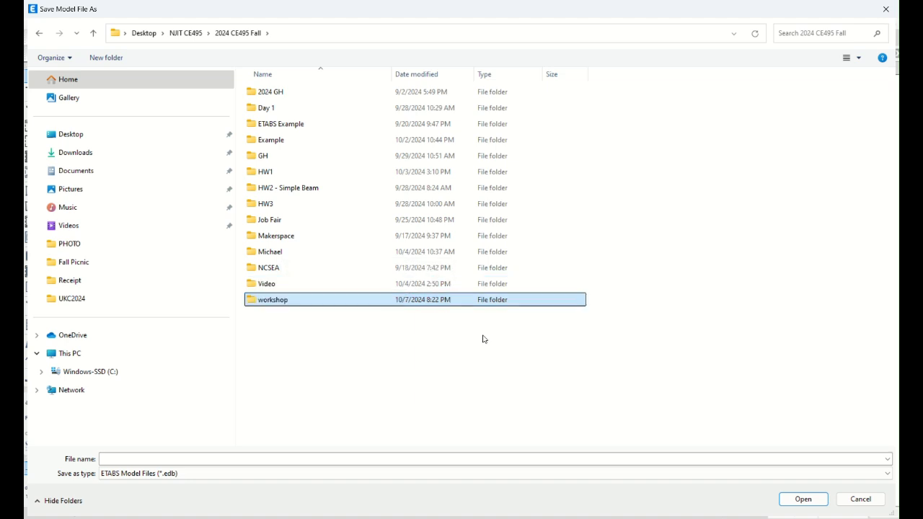
Step: Save the model as Workshop 1 in the workshop folder
double_click(278, 303)
click(211, 459)
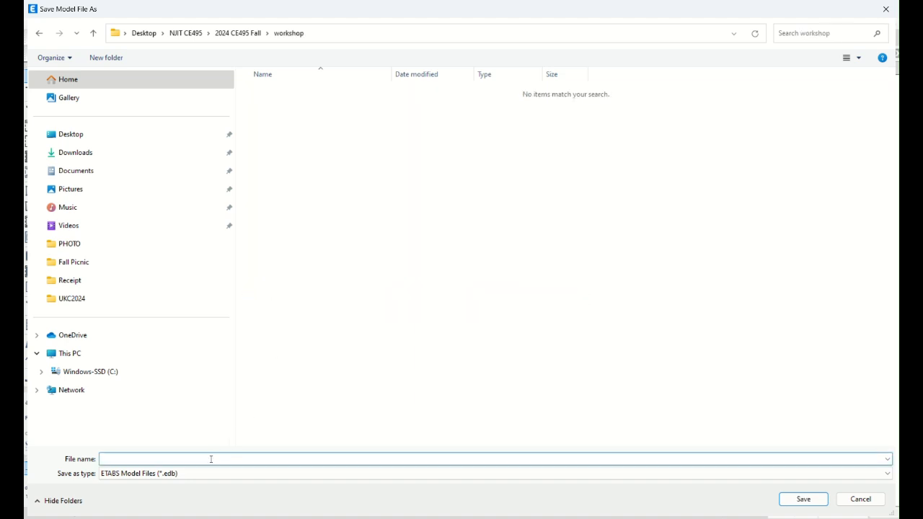
text(Shorkshop 1)
key(Return)
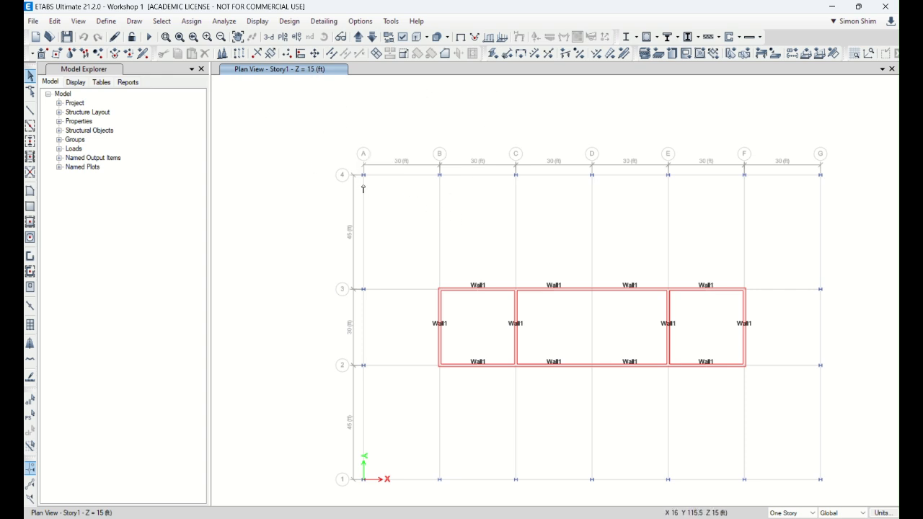
Step: Set up frame line drawing with the A-CompBm property and Pinned moment releases
click(30, 110)
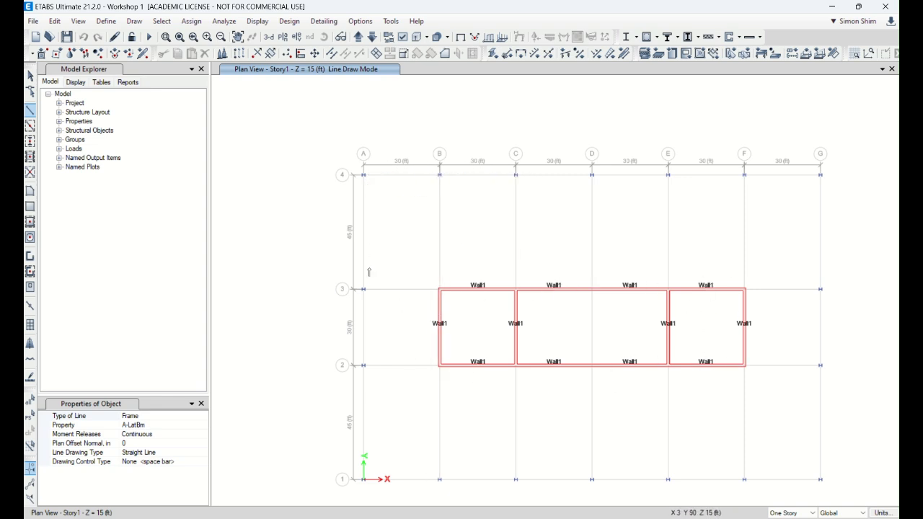
click(193, 425)
click(203, 426)
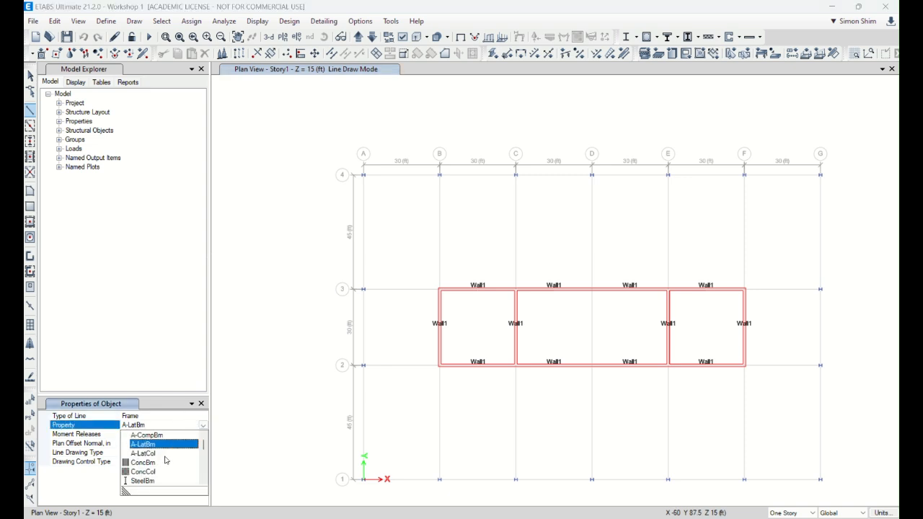
click(169, 435)
click(180, 435)
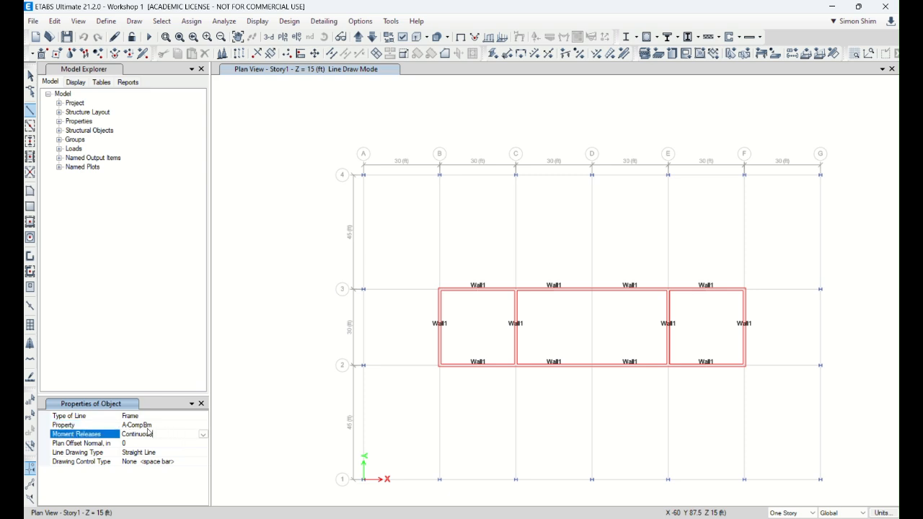
click(203, 435)
click(148, 452)
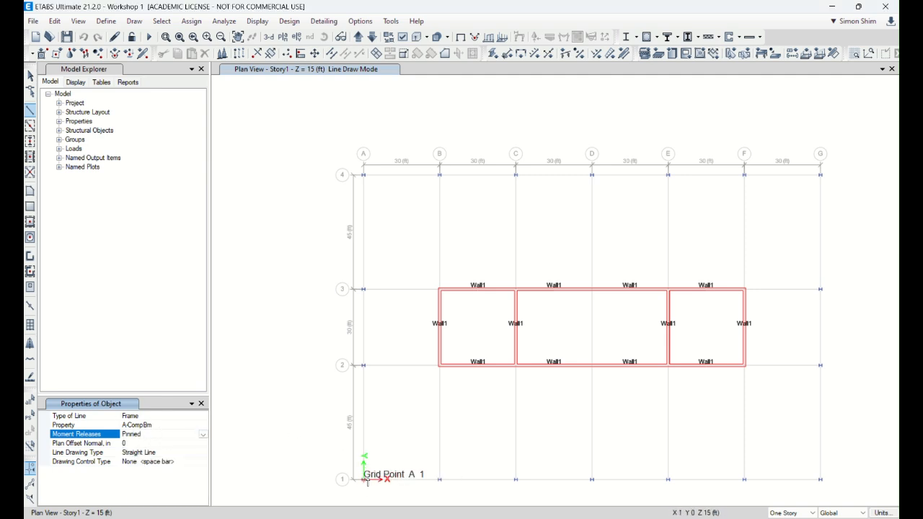
Step: Draw three beams along grid line A from A1 through A2 and A3 to A4, and finish drawing
click(362, 480)
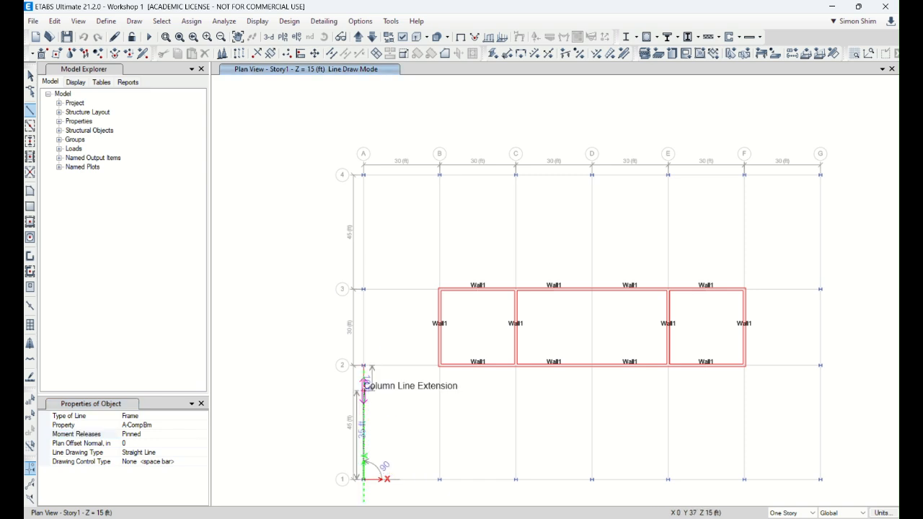
click(363, 367)
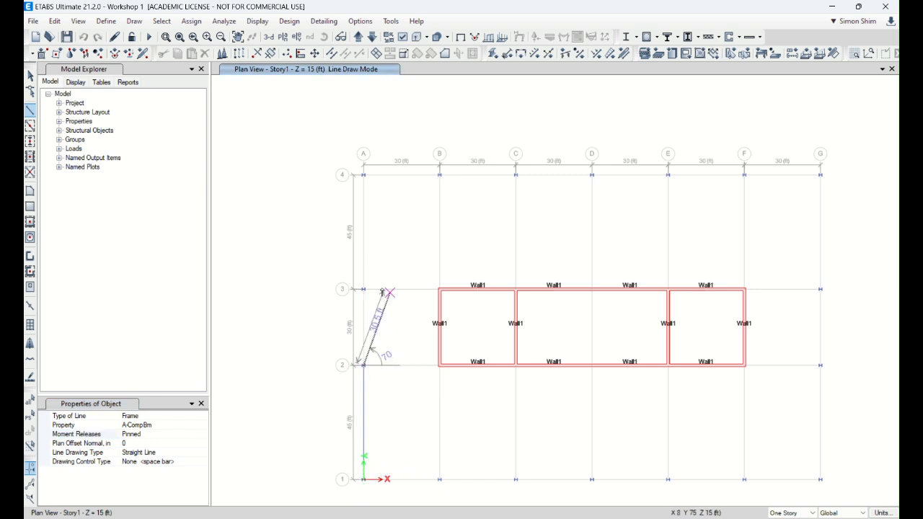
click(363, 289)
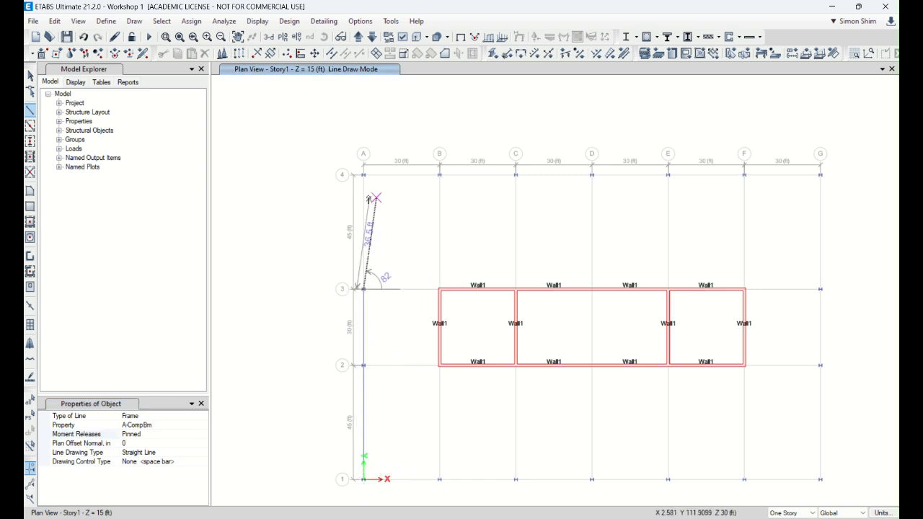
click(364, 175)
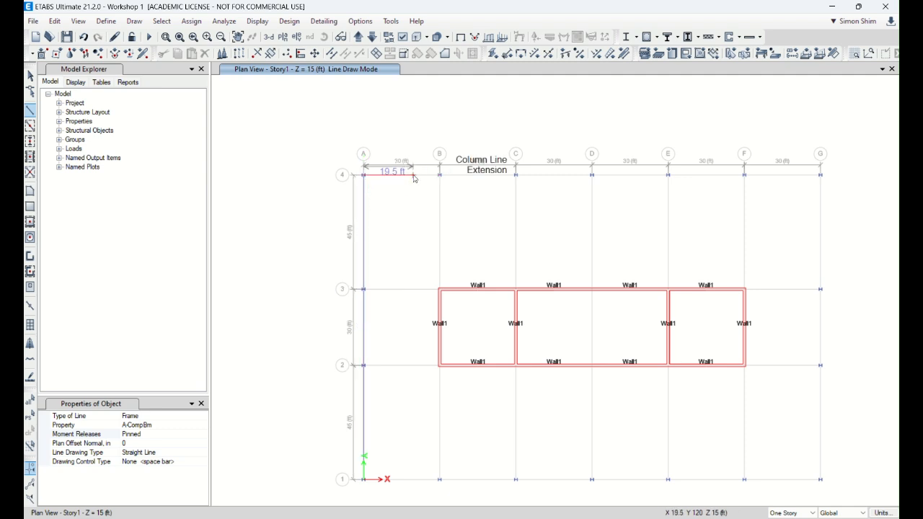
click(29, 75)
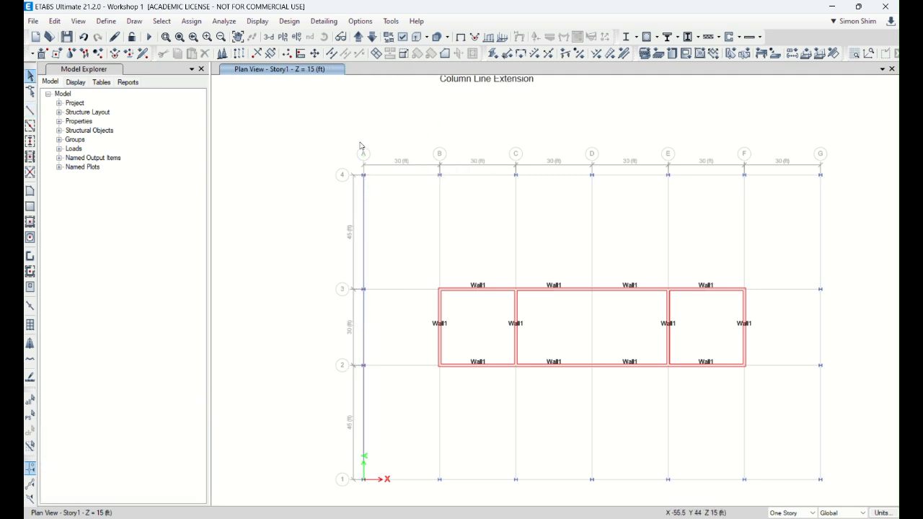
Step: Show frame sections and end releases in the Story1 plan through the view options
click(858, 7)
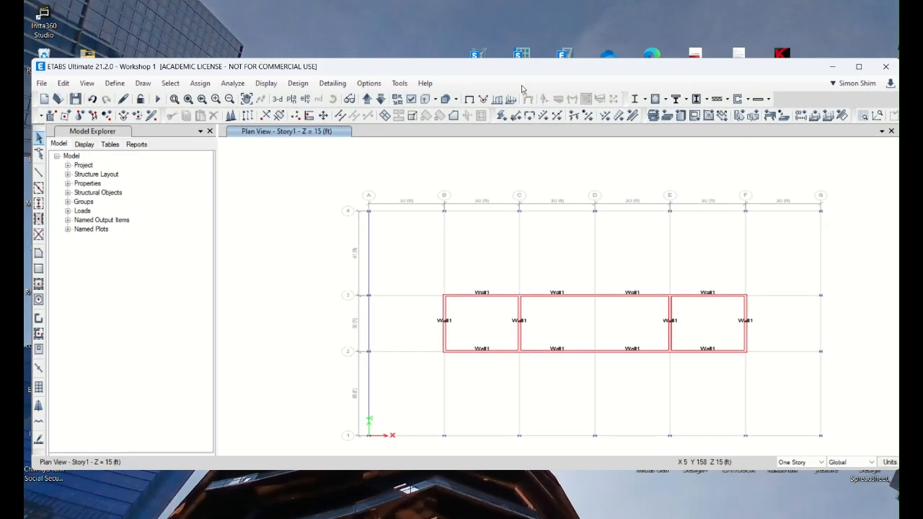
click(426, 99)
click(395, 88)
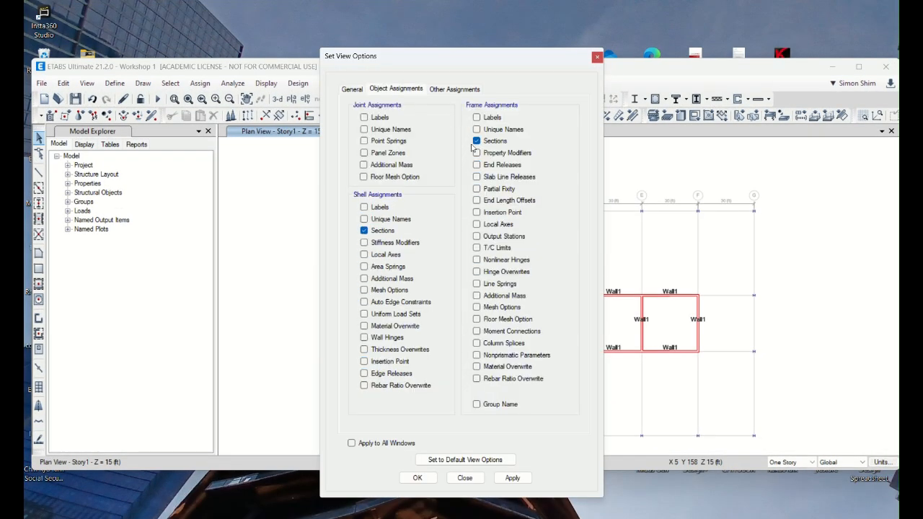
click(417, 477)
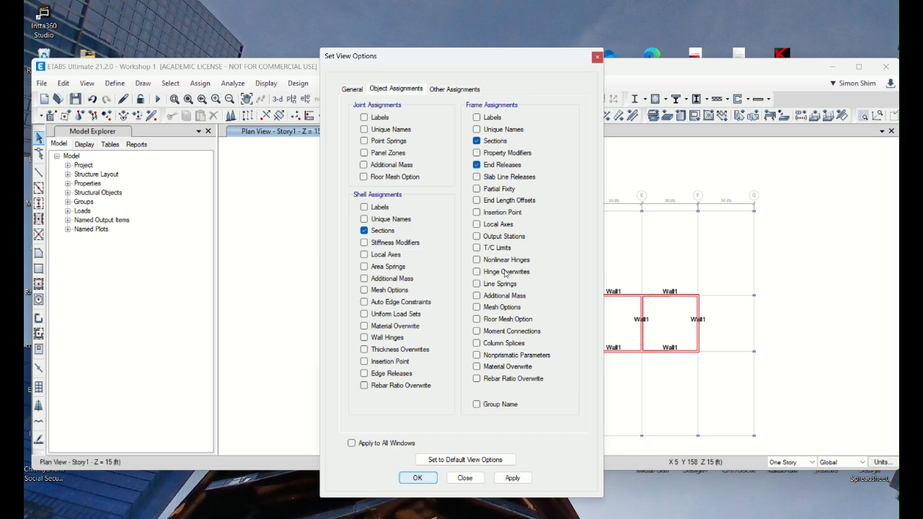
click(856, 66)
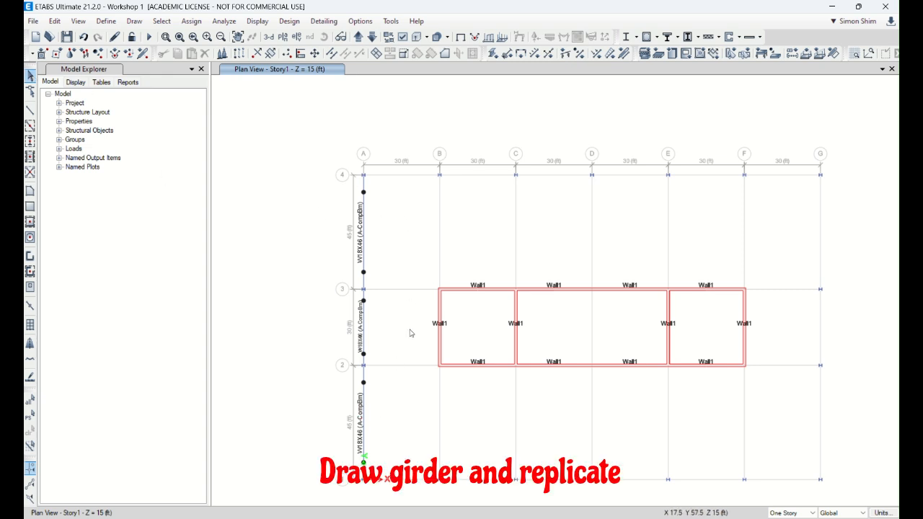
Step: Replicate the two outer girders on grid line A six times linearly with dx 30 ft and dy 0 ft
drag(388, 243, 344, 236)
drag(372, 418, 324, 413)
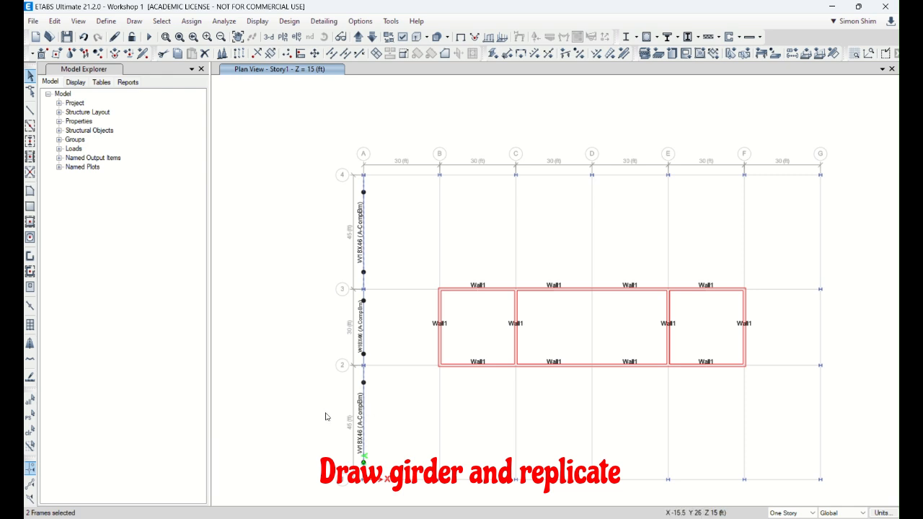
click(54, 21)
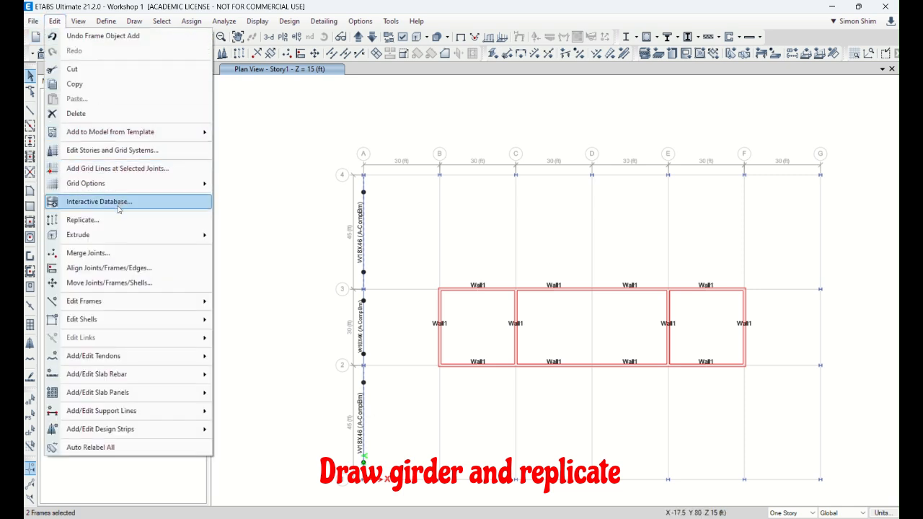
click(82, 219)
drag(212, 200, 147, 199)
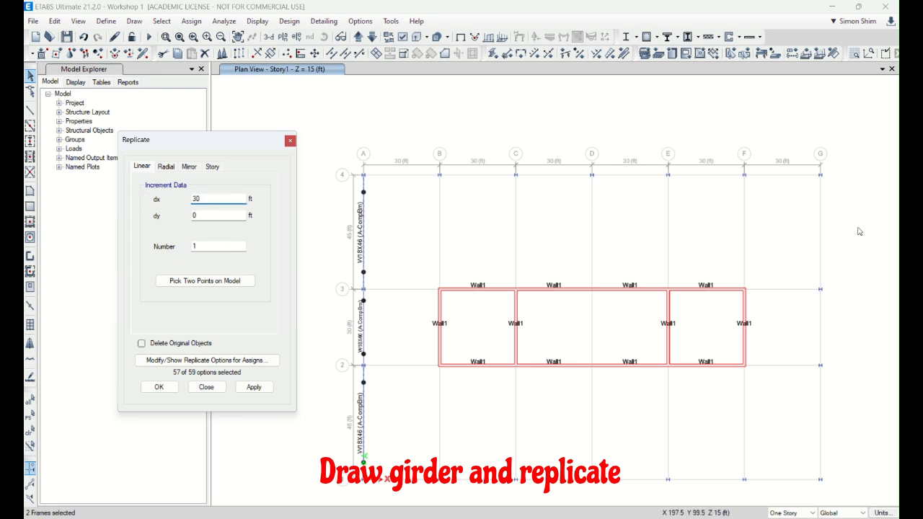
drag(242, 250, 183, 243)
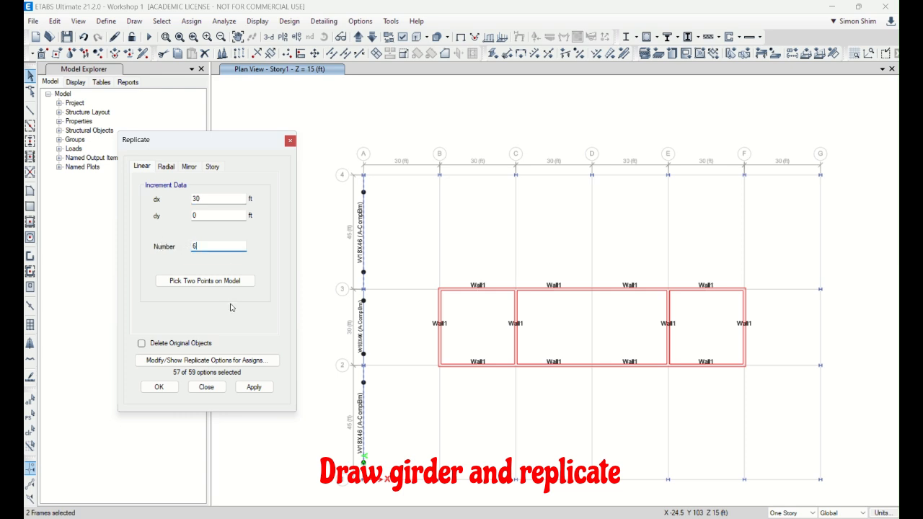
click(253, 387)
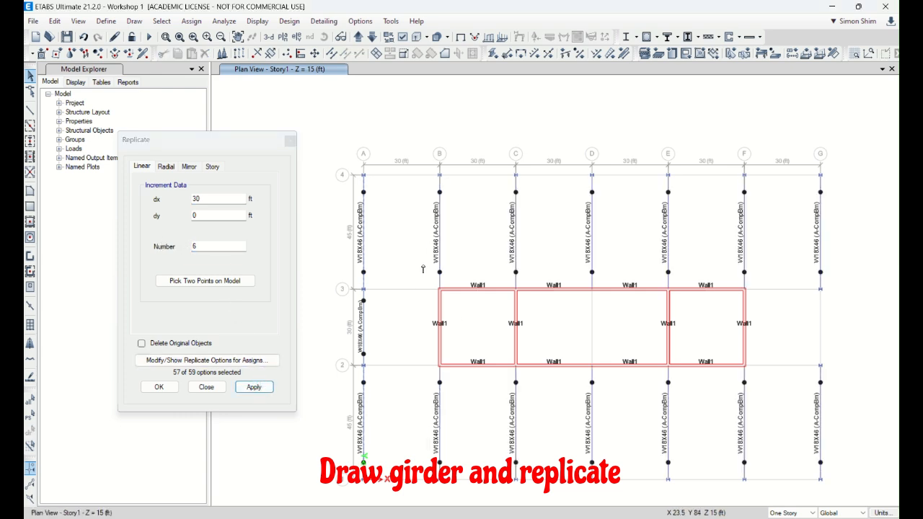
Step: Draw a pinned A-CompBm girder along grid line 1 from A to B
click(30, 110)
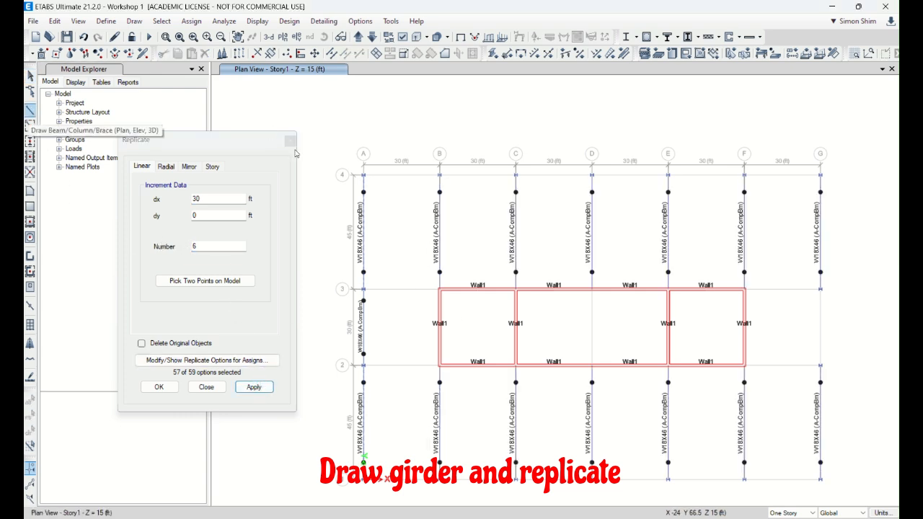
click(206, 387)
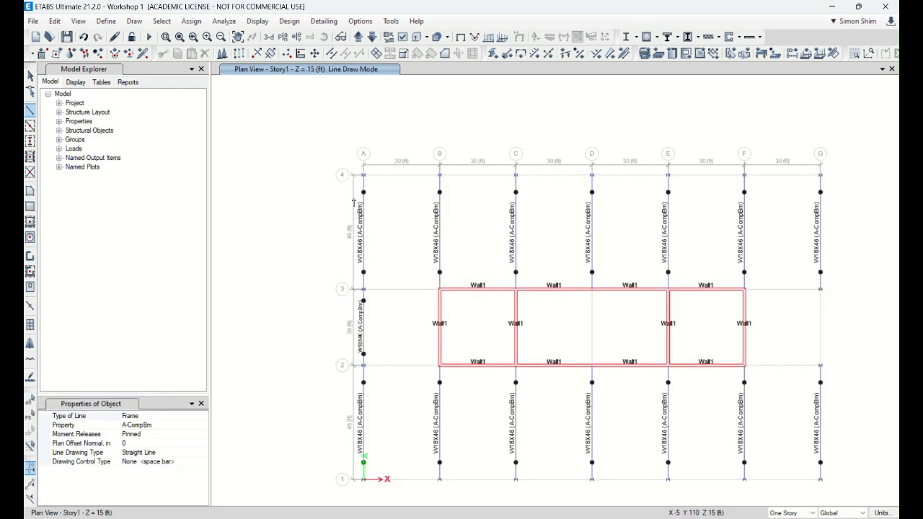
click(363, 480)
click(440, 482)
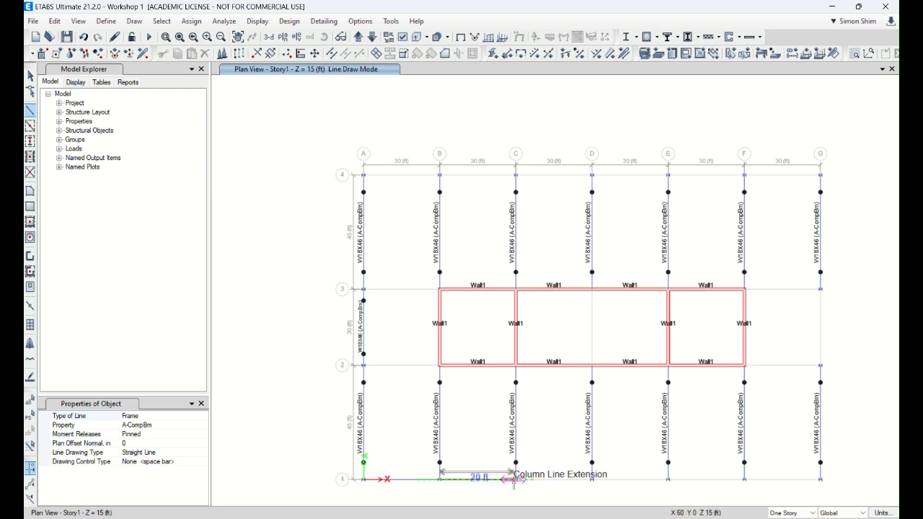
right_click(519, 481)
Step: Try to draw a girder along grid line 4 from A to slightly past B, and undo it
click(364, 177)
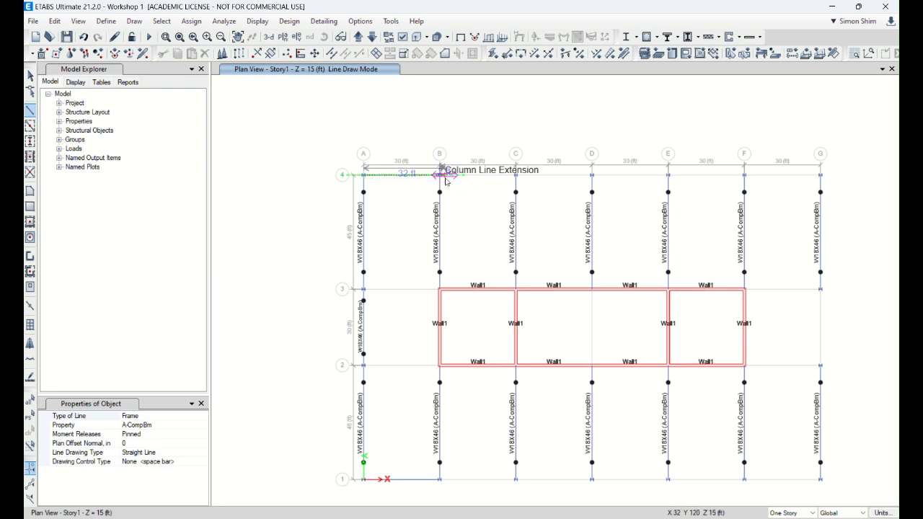
click(445, 178)
right_click(446, 180)
scroll(447, 166, up, 10)
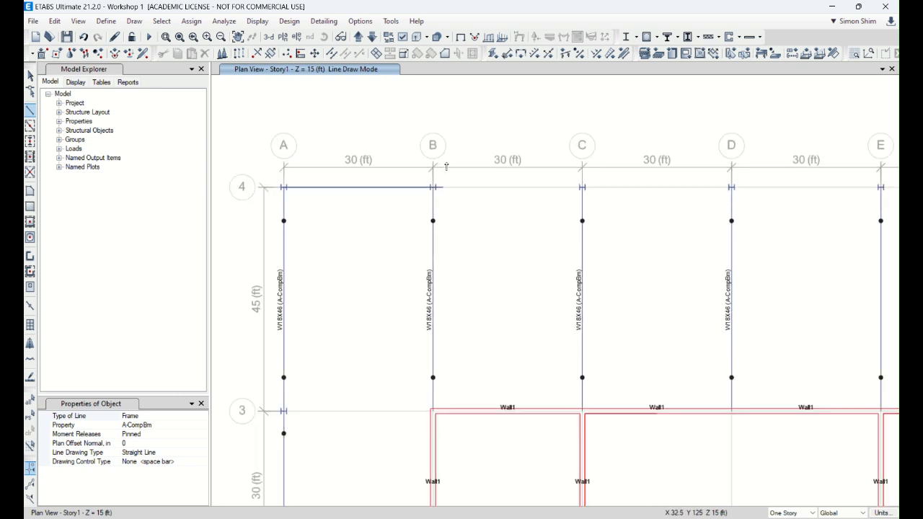
scroll(421, 207, down, 5)
click(30, 78)
drag(356, 243, 316, 196)
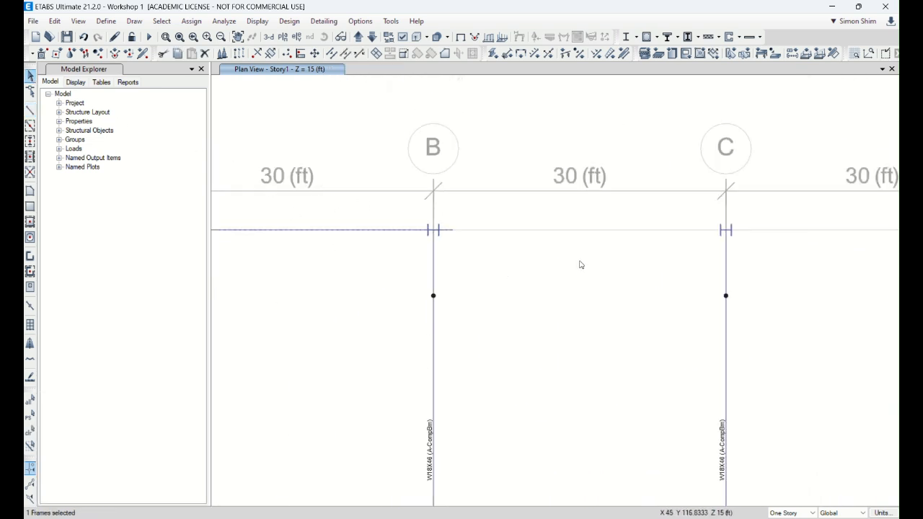
scroll(581, 265, down, 3)
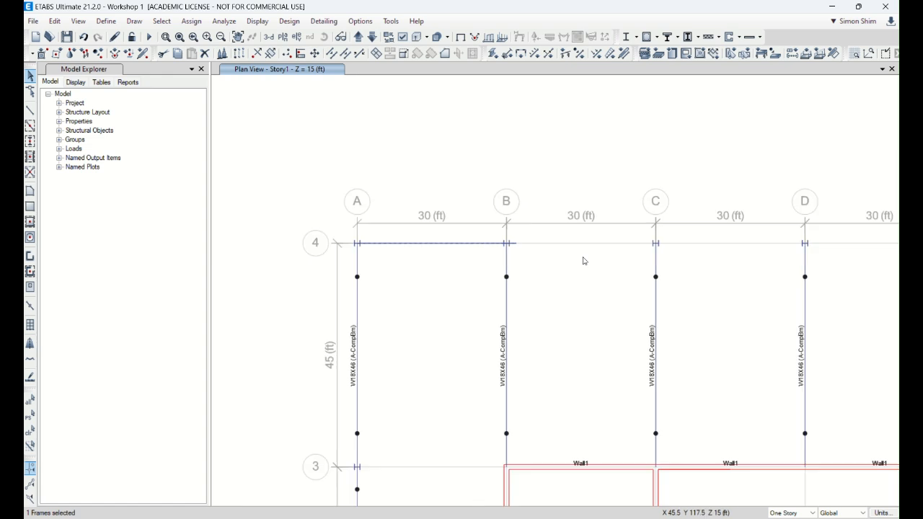
click(456, 244)
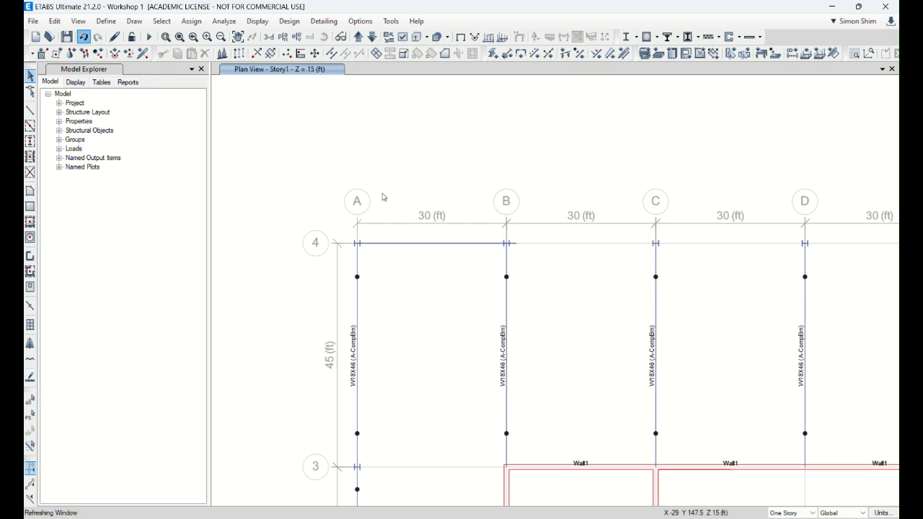
key(ctrl+z)
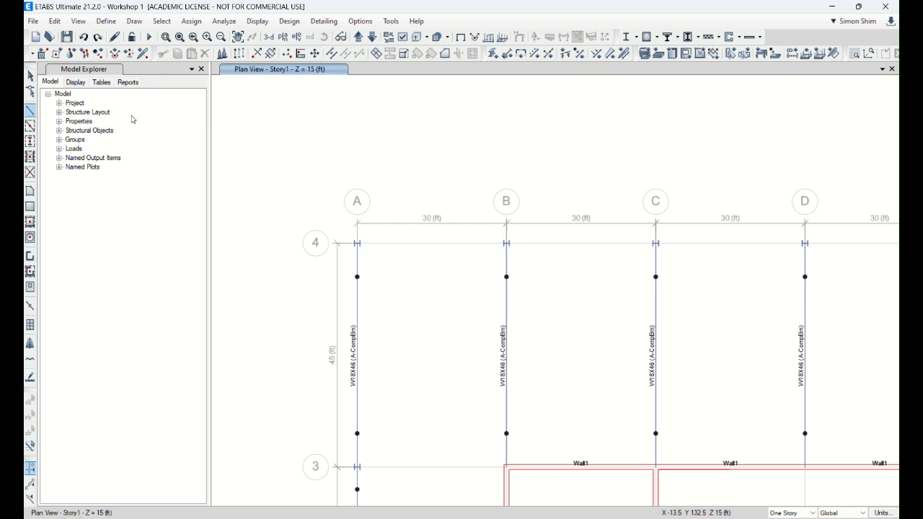
Step: Draw a pinned A-CompBm girder along grid line 4 exactly from A4 to B4
click(357, 245)
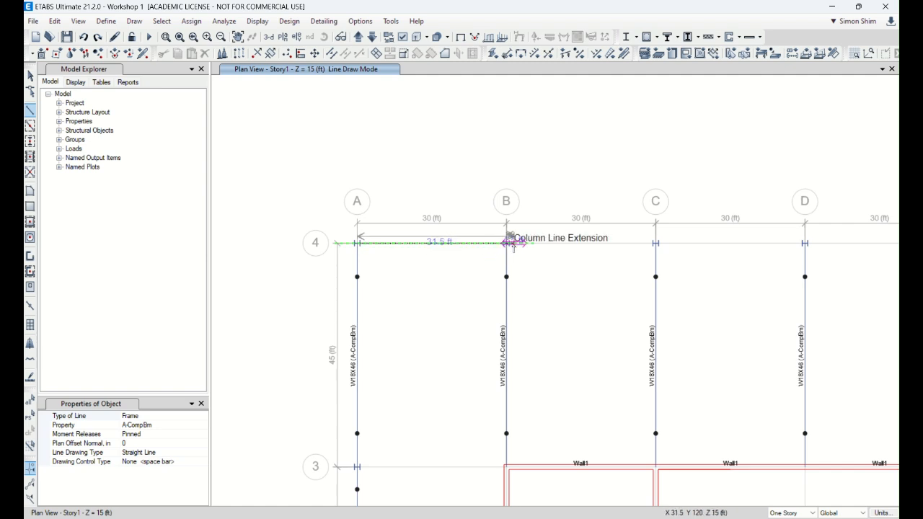
scroll(506, 244, up, 2)
click(500, 242)
scroll(434, 189, down, 4)
Step: Draw pinned A-CompBm girders along grid lines 2 and 3 from A to the core wall corners at B, and finish drawing
scroll(434, 336, up, 2)
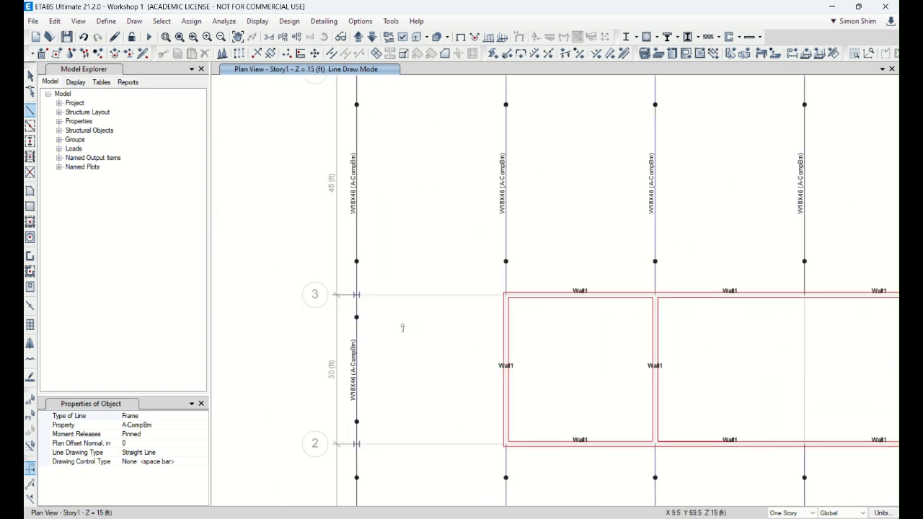
click(356, 445)
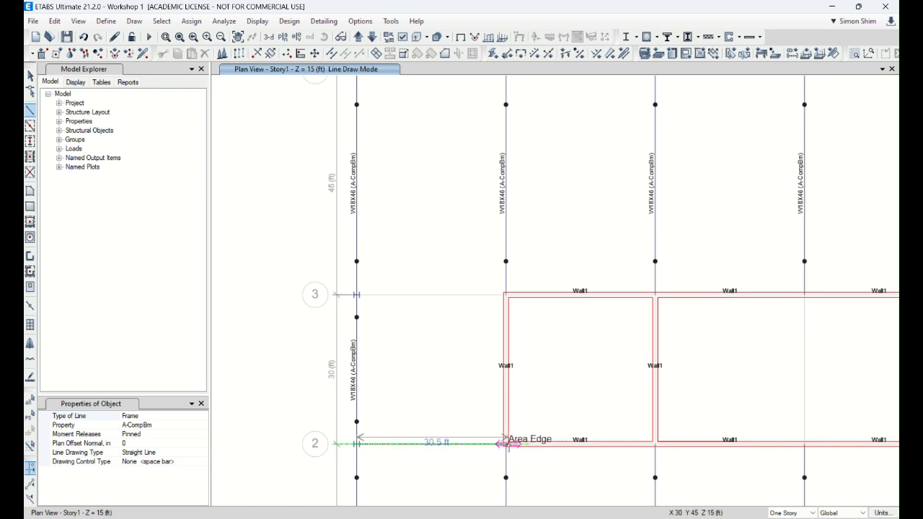
double_click(506, 444)
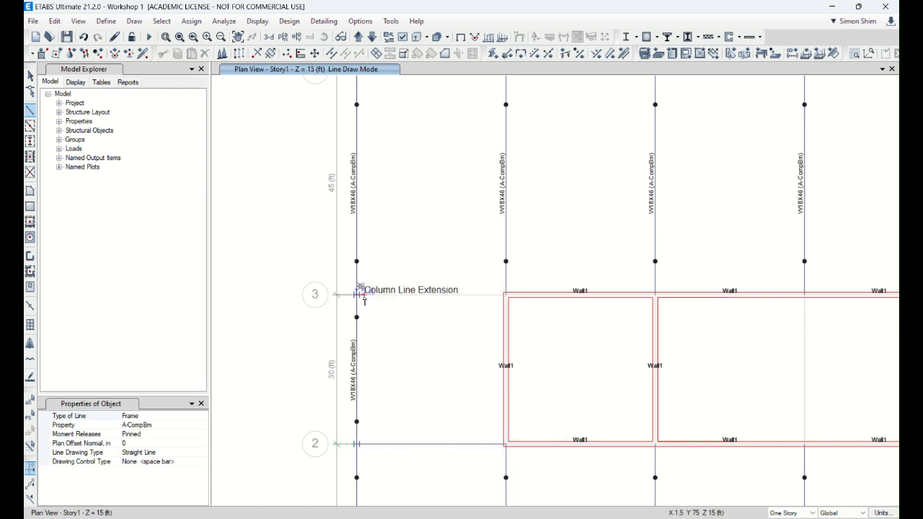
scroll(363, 301, up, 3)
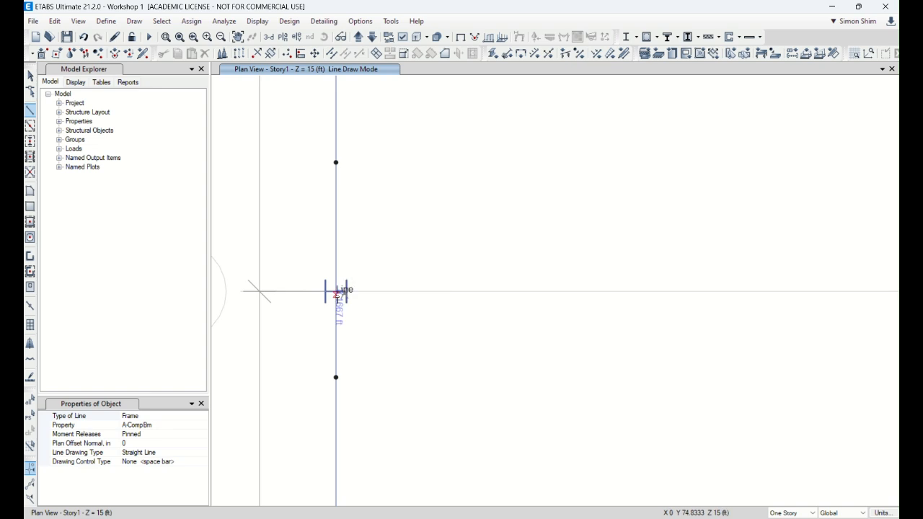
click(336, 291)
scroll(358, 292, down, 3)
scroll(470, 294, up, 2)
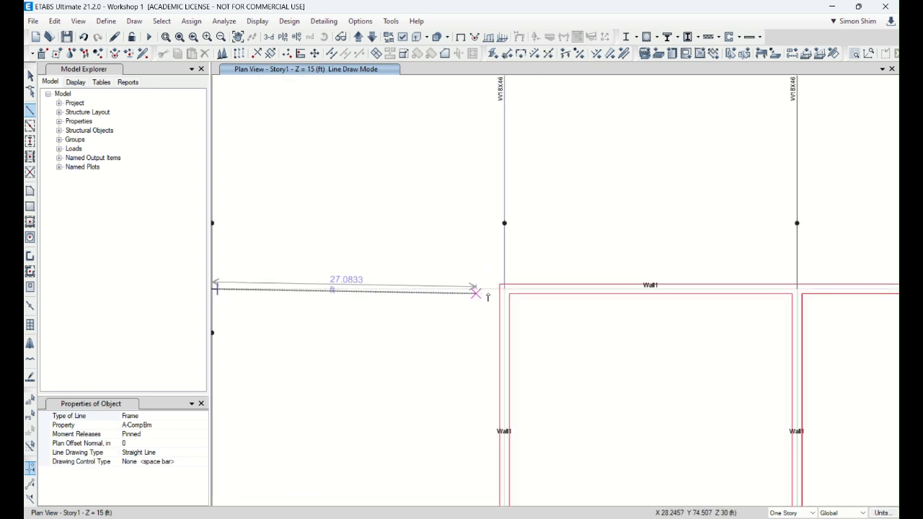
double_click(504, 288)
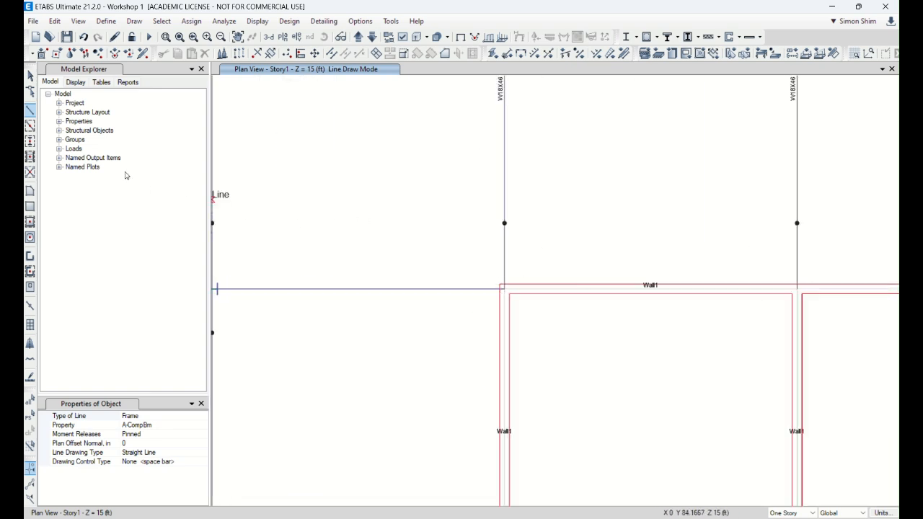
click(30, 75)
Step: Check the girder ends at the core walls and refresh the Story1 plan display
scroll(441, 213, down, 2)
scroll(480, 401, up, 3)
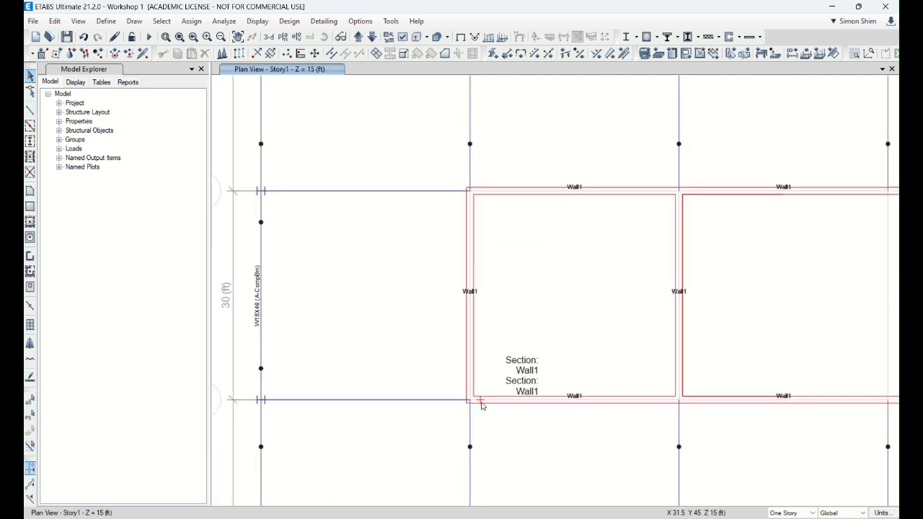
scroll(505, 392, down, 3)
scroll(415, 272, down, 5)
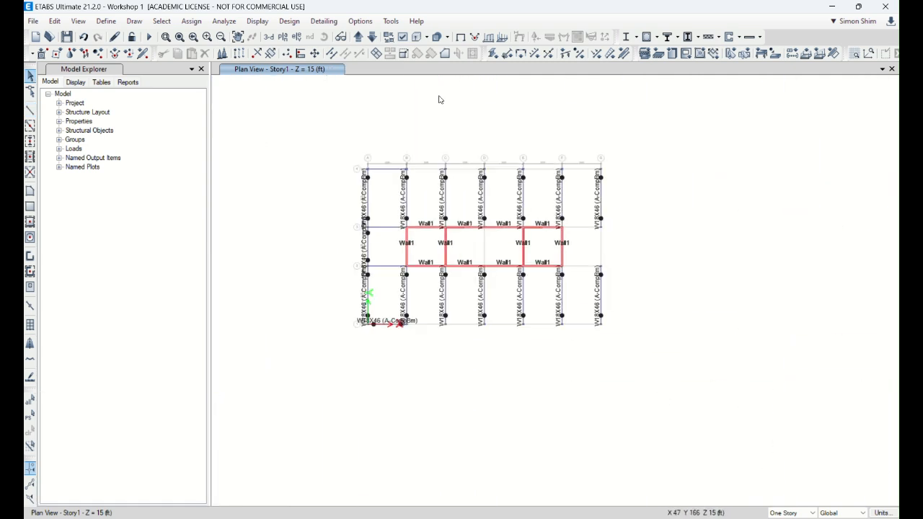
click(117, 39)
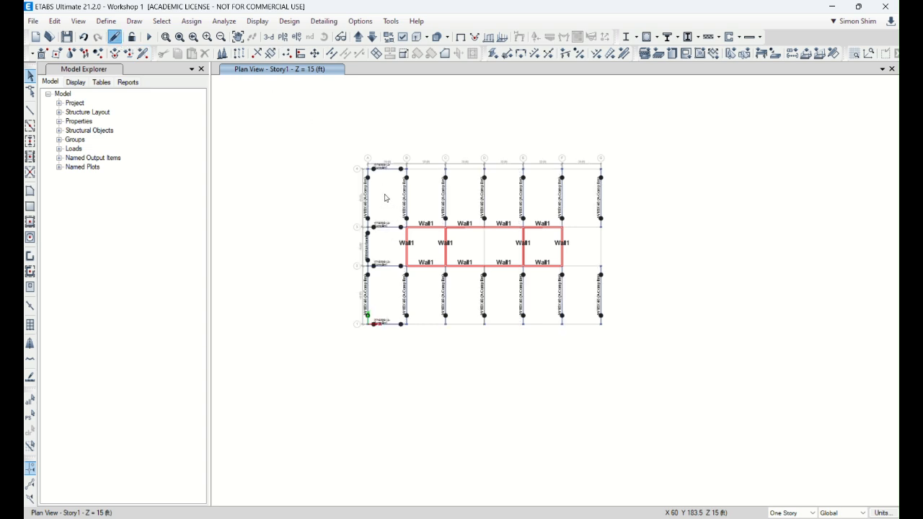
Step: Replicate the four girders between grid lines A and B five times linearly with dx 30 ft and dy 0 ft
scroll(393, 216, up, 3)
drag(397, 434, 371, 114)
click(54, 20)
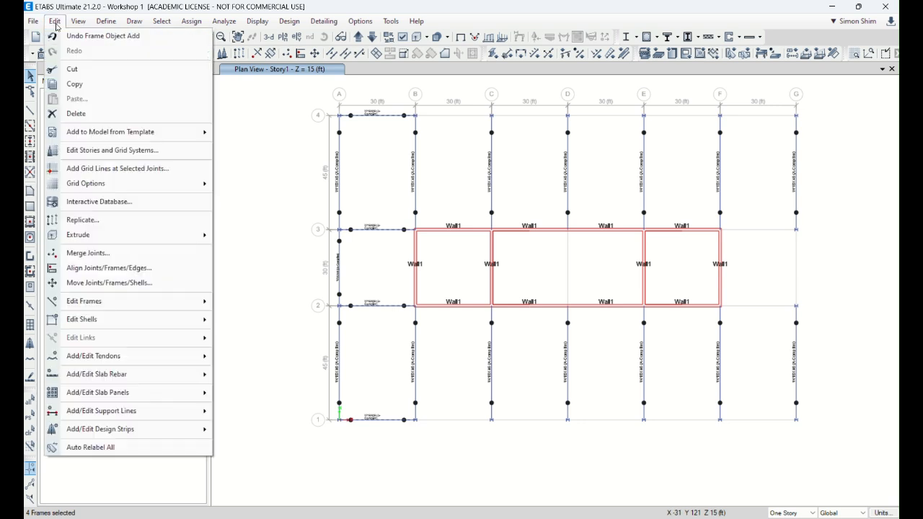
click(127, 219)
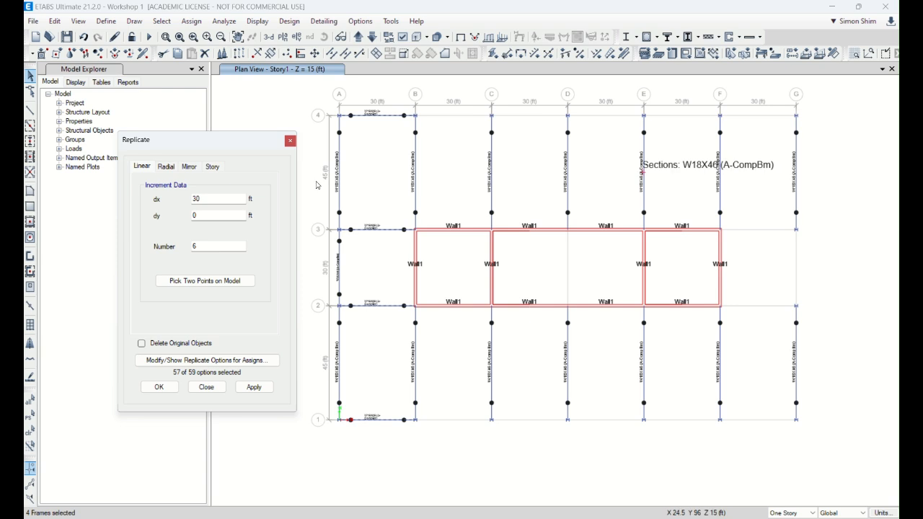
drag(208, 248, 175, 251)
text(5)
click(248, 389)
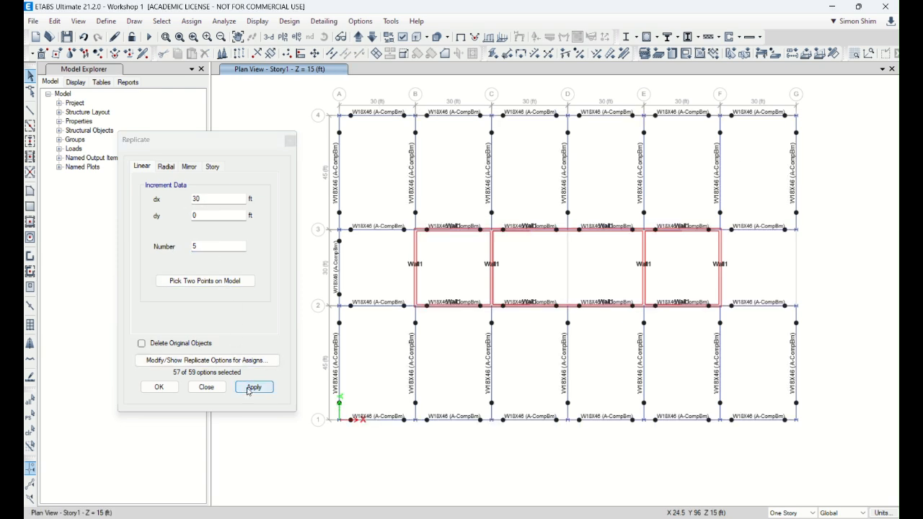
click(206, 387)
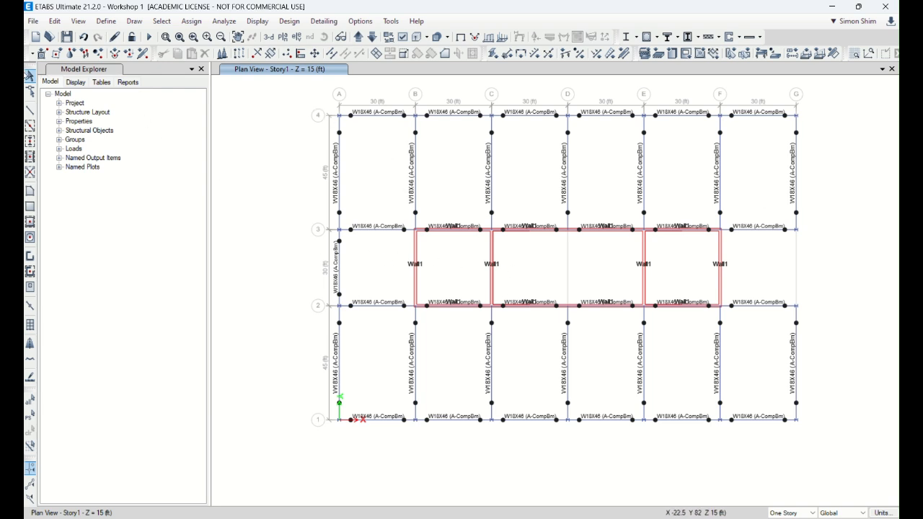
Step: Replicate the grid line A girder between lines 2 and 3 once with dx 180 ft onto grid line G
drag(357, 264, 295, 266)
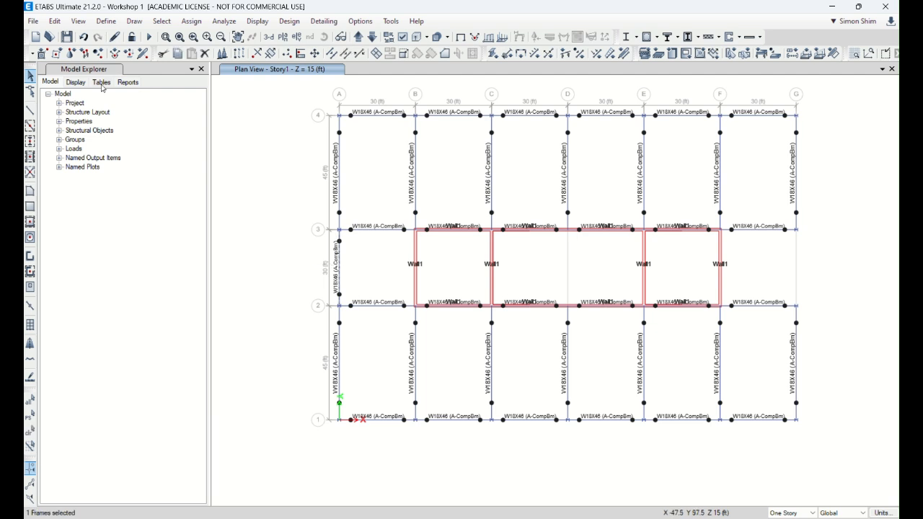
click(54, 21)
click(82, 219)
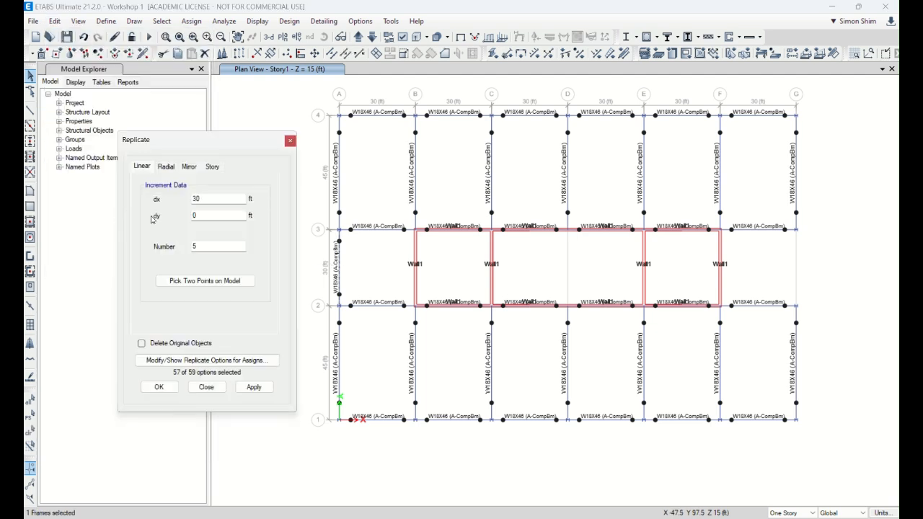
text(180)
double_click(217, 246)
text(1)
click(256, 385)
click(206, 386)
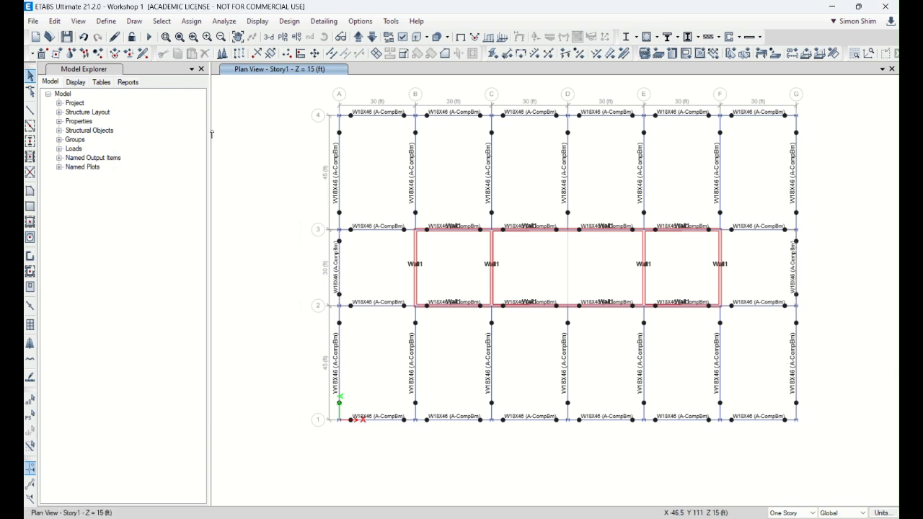
Step: Save the model and show it in the default 3D view
click(67, 37)
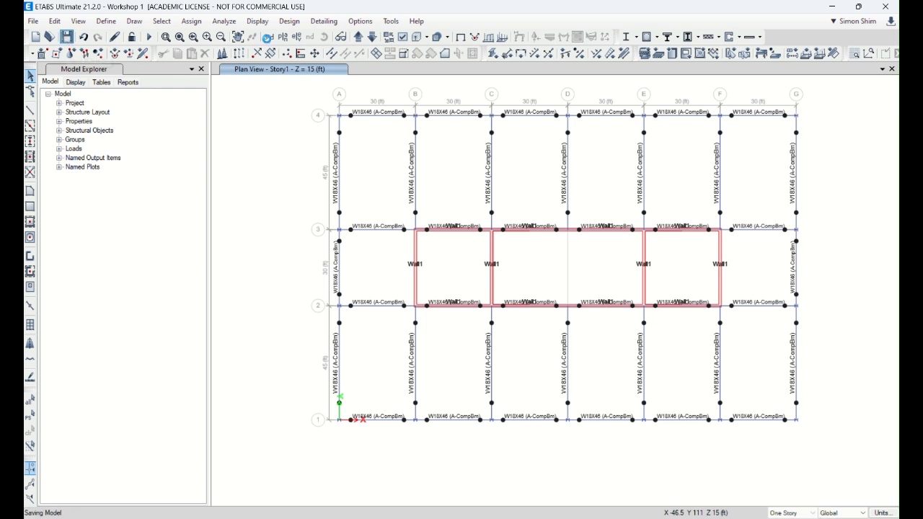
click(268, 38)
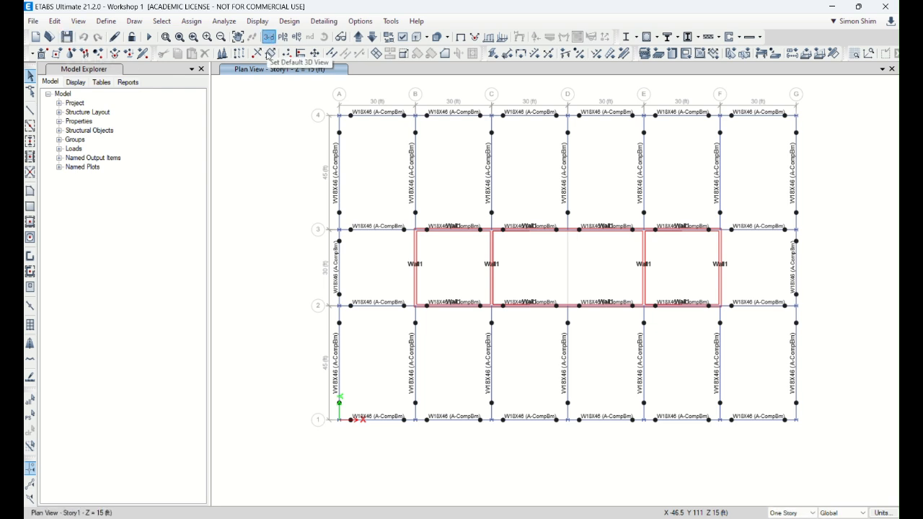
scroll(577, 488, up, 5)
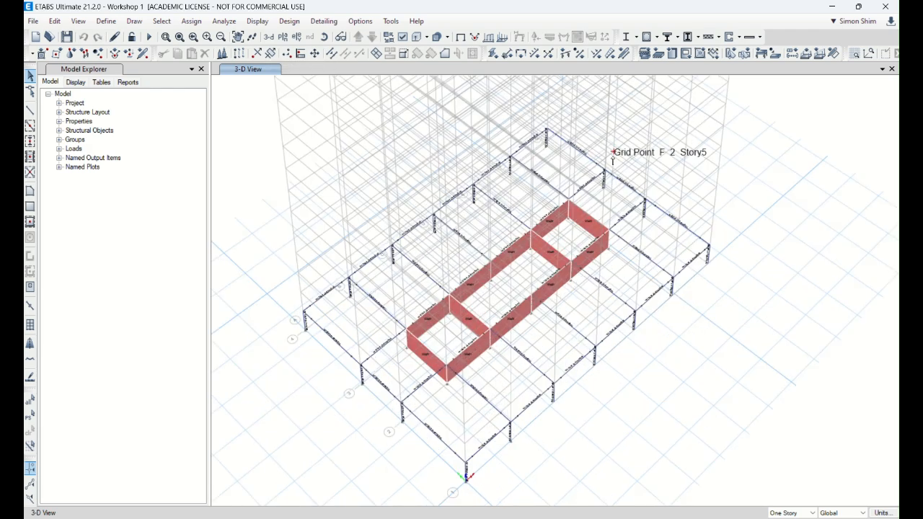
Step: Show the Story1 plan view
click(283, 37)
scroll(441, 311, down, 7)
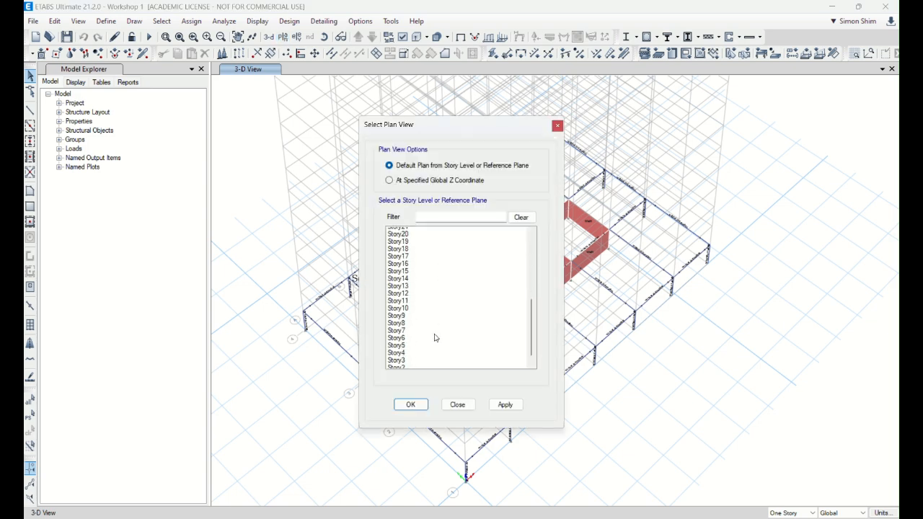
click(416, 357)
click(424, 403)
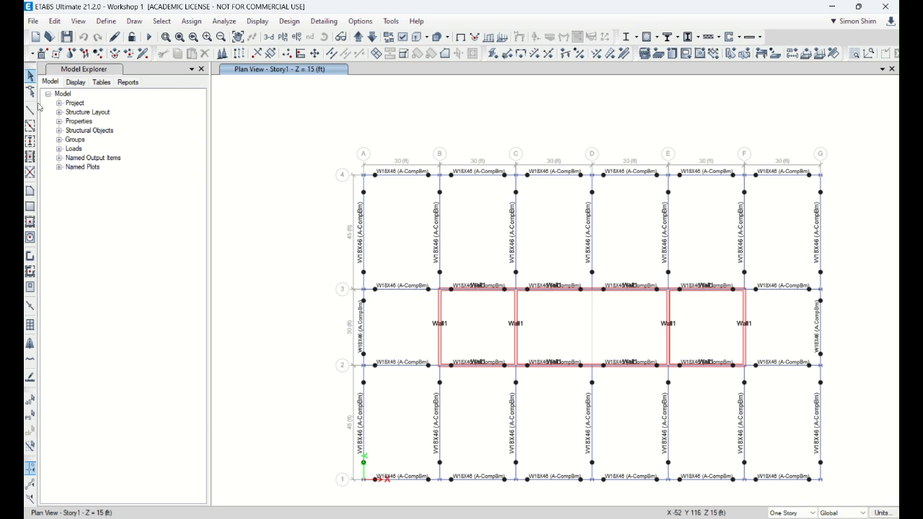
Step: Draw two pinned A-CompBm secondary beams, parallel to Y, in each of the six bays between grid lines 1 and 2
click(30, 156)
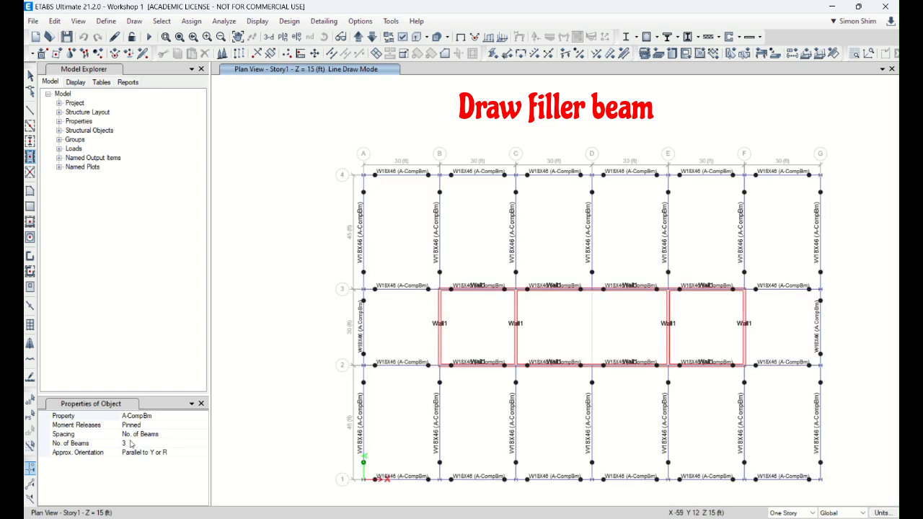
click(146, 445)
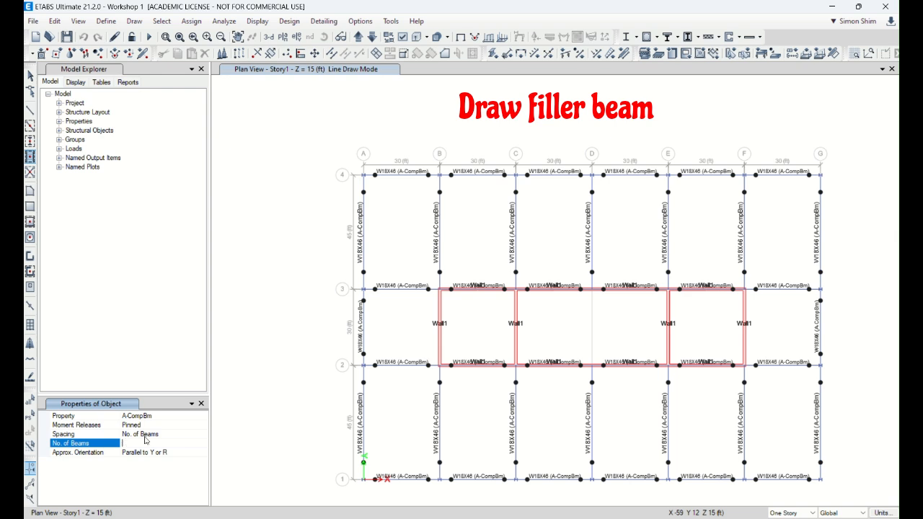
click(386, 444)
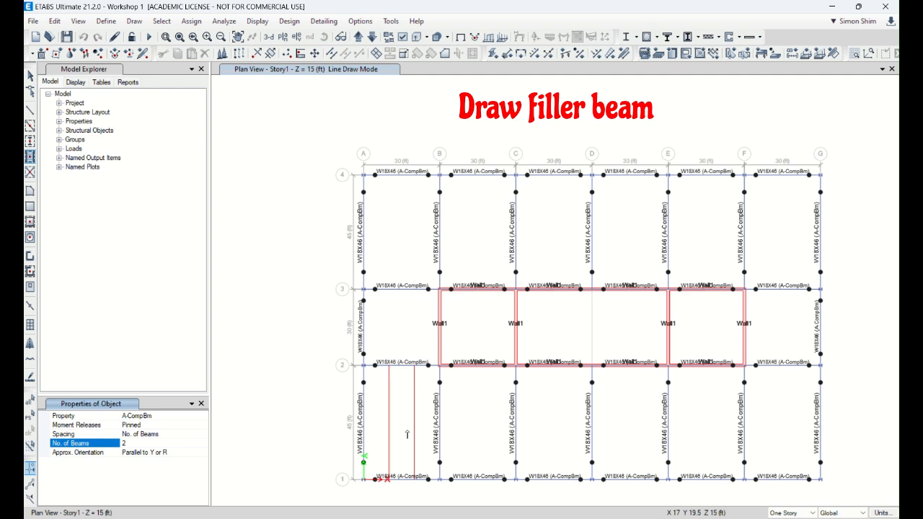
click(407, 435)
click(478, 425)
click(552, 417)
click(631, 414)
click(698, 407)
click(782, 371)
Step: Draw two secondary beams in each bay between grid lines 3 and 4 and in the two end bays between lines 2 and 3
click(786, 245)
click(701, 234)
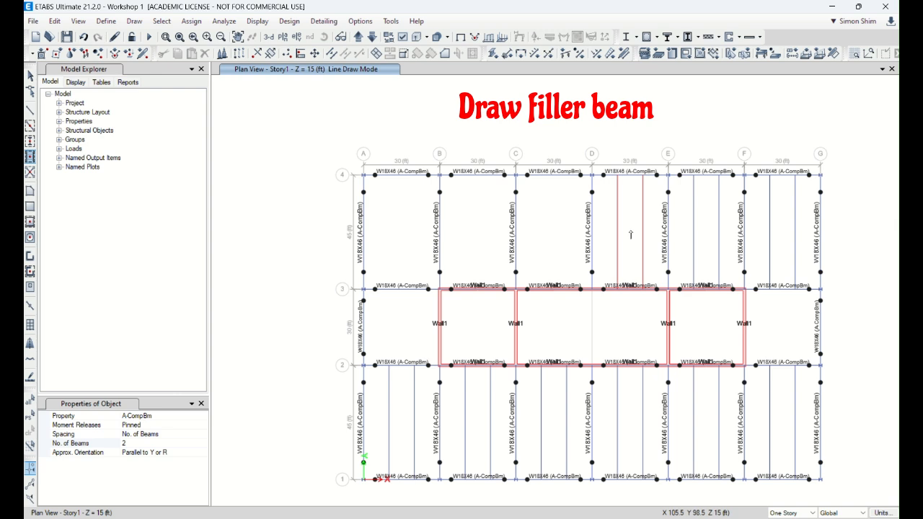
click(636, 228)
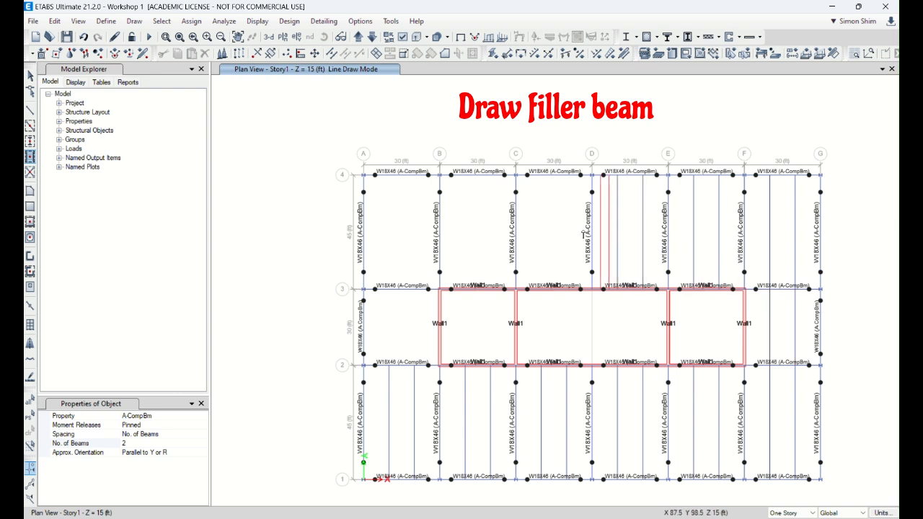
click(564, 235)
click(424, 238)
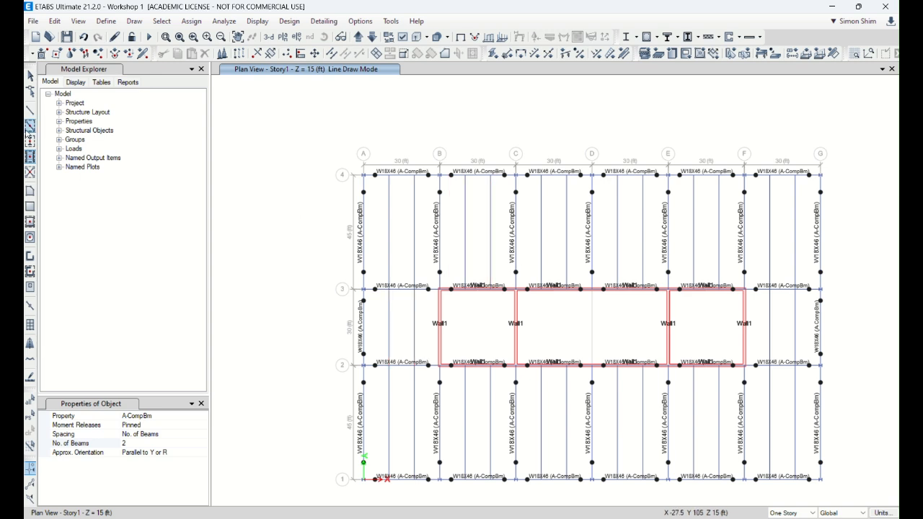
Step: Finish drawing the secondary beams, refresh the Story1 plan and save the model
click(30, 75)
click(114, 36)
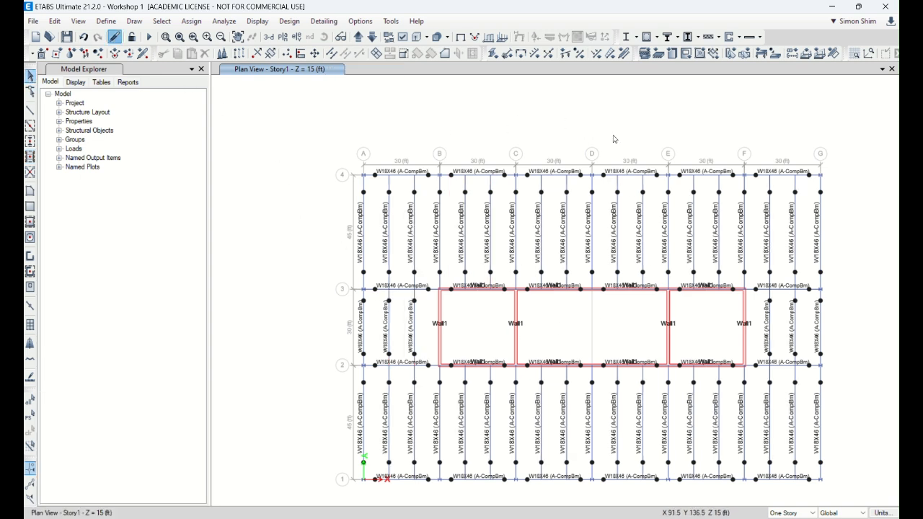
click(66, 36)
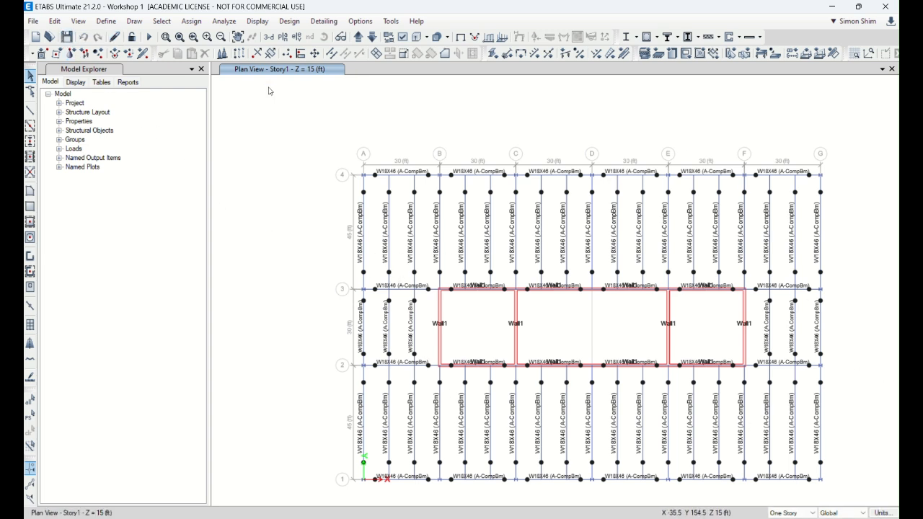
Step: Set the slab depth of the filled deck section Deck1 to 4.5 in
click(105, 21)
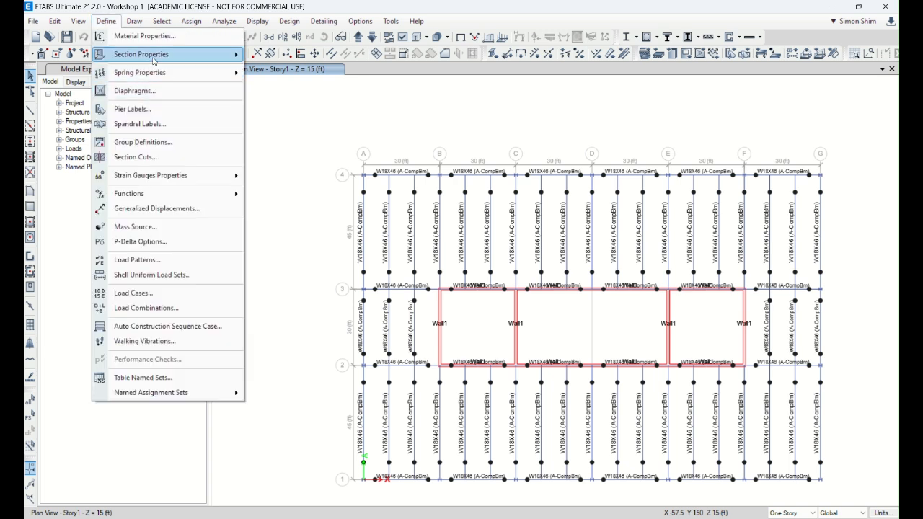
mouse_move(165, 55)
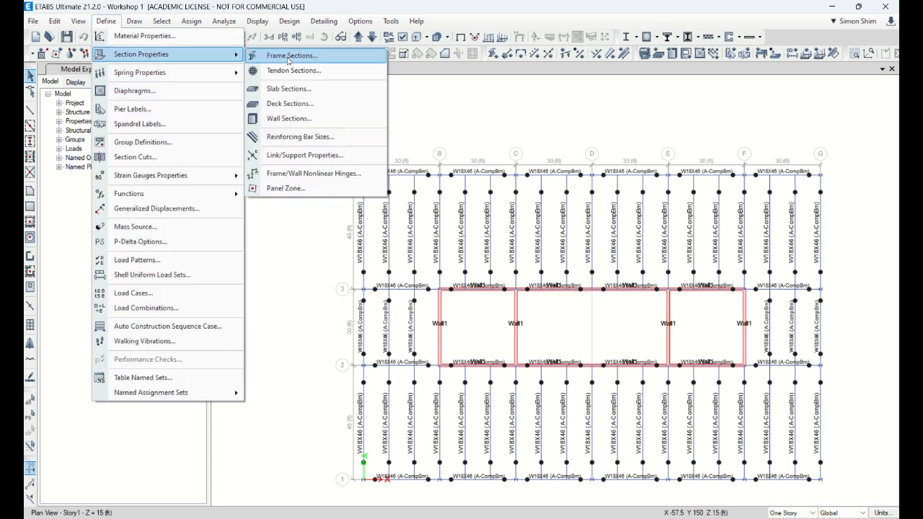
click(338, 104)
click(524, 255)
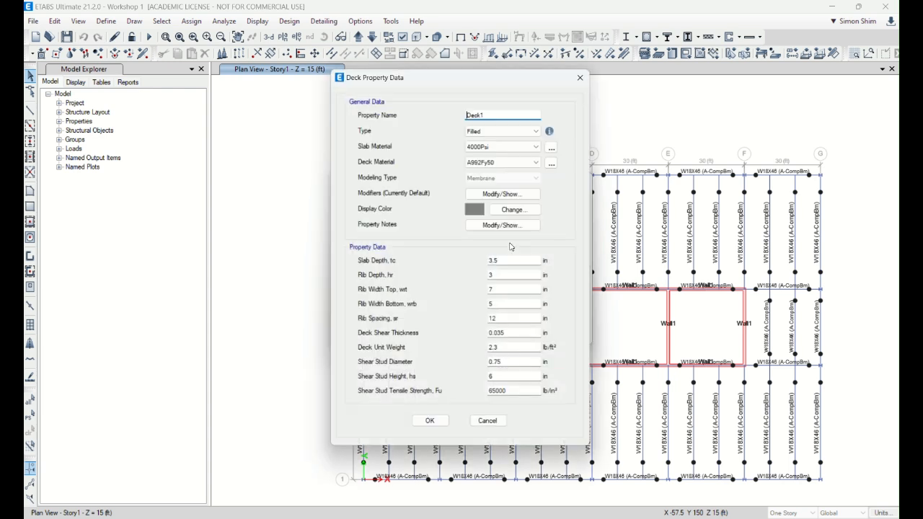
drag(509, 263, 446, 262)
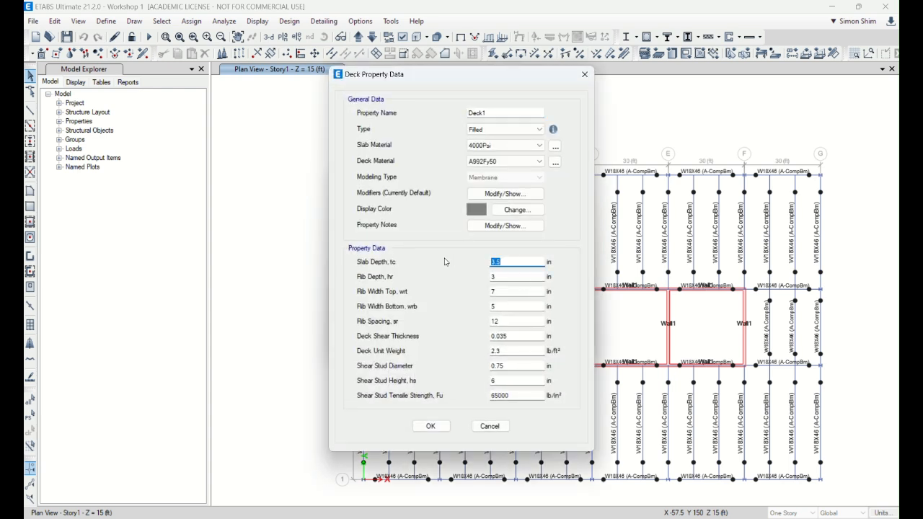
text(4.5)
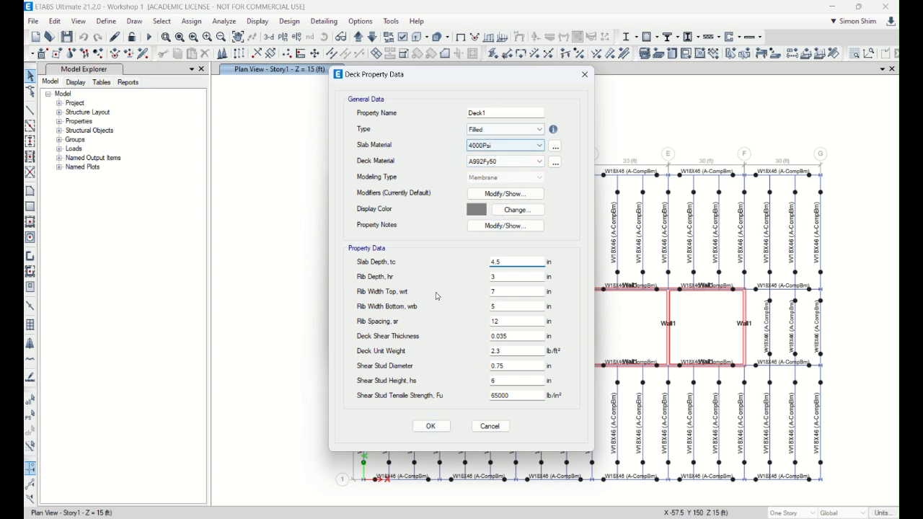
click(431, 426)
click(519, 304)
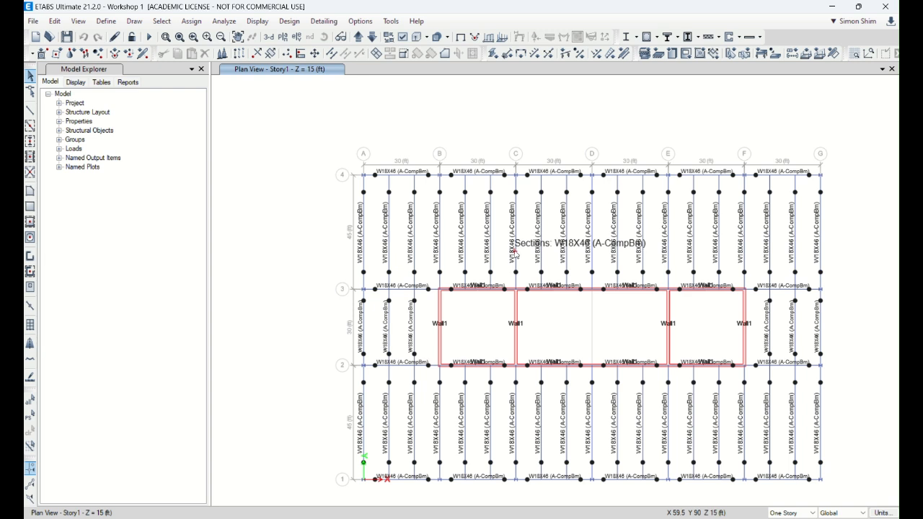
Step: Draw a trial rectangular Deck1 area with local axis 0 in the empty space beside grid line A
click(30, 207)
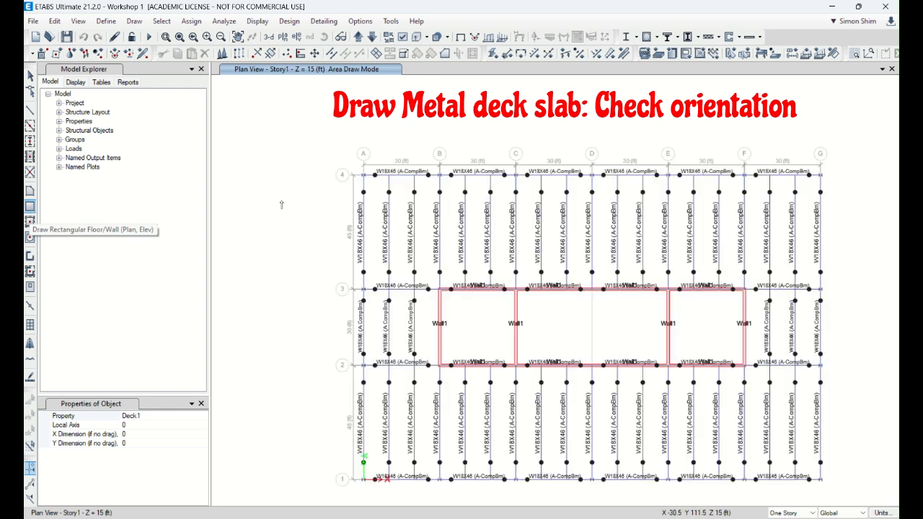
click(155, 417)
click(203, 416)
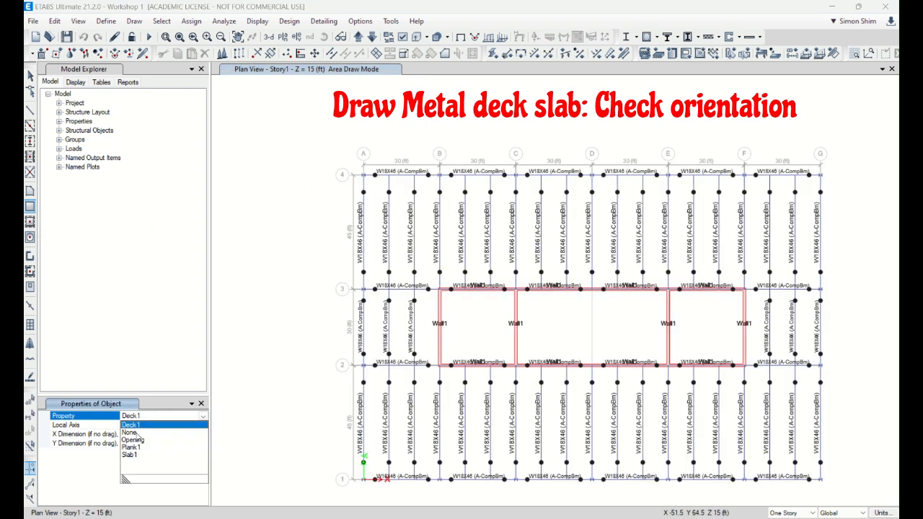
click(162, 409)
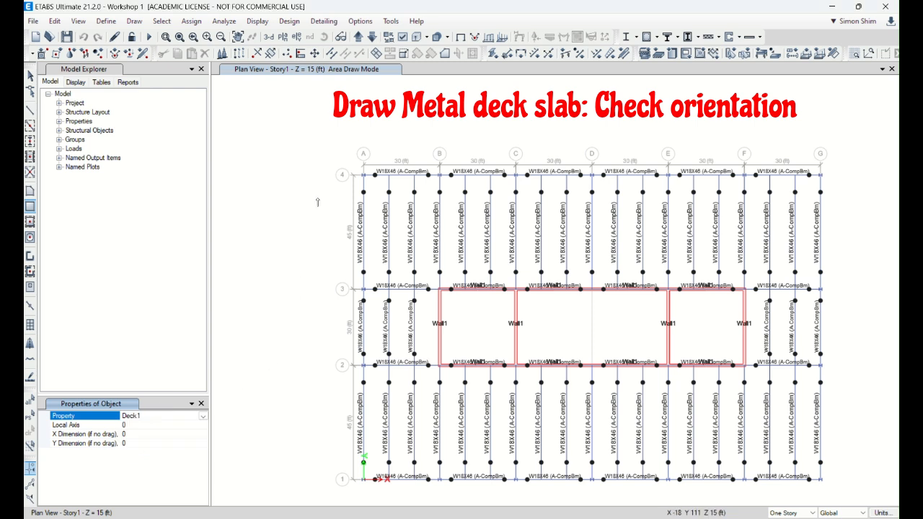
click(242, 183)
click(293, 287)
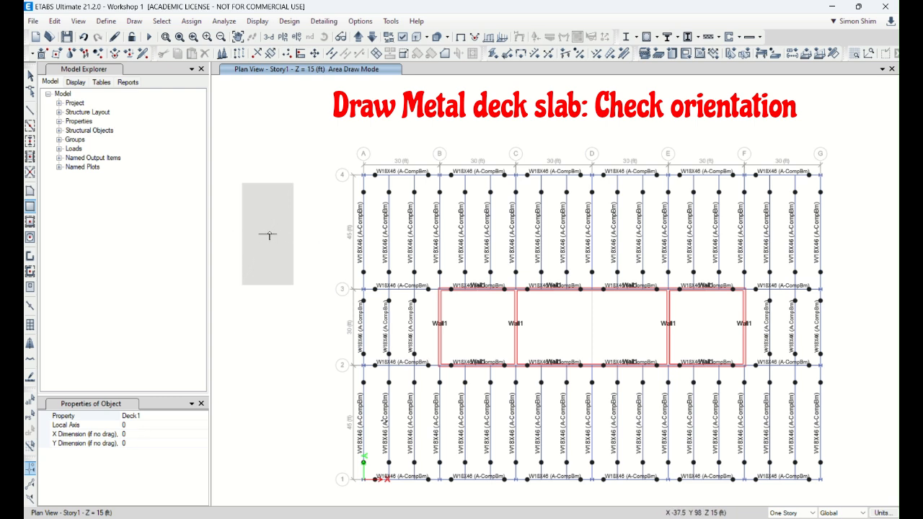
Step: Draw a second trial Deck1 rectangle below the first with local axis 90 to compare the deck span directions
click(133, 426)
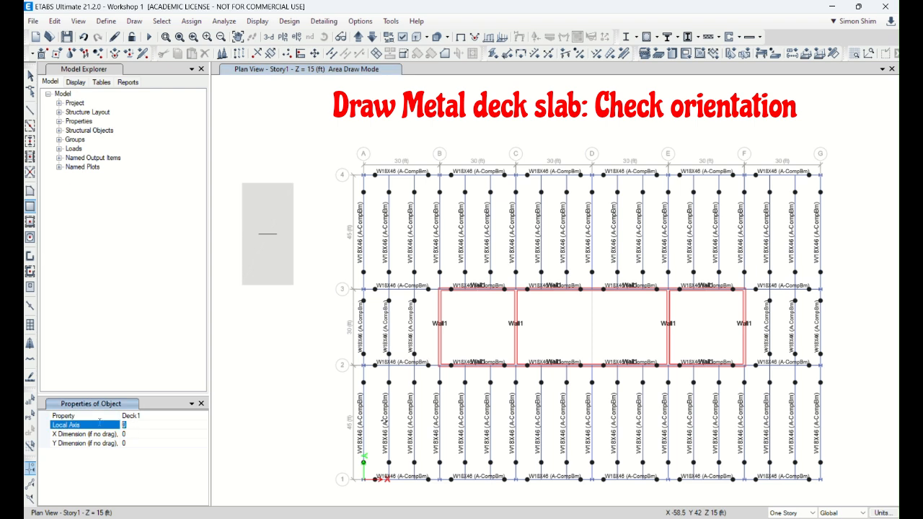
drag(246, 325, 285, 423)
click(30, 76)
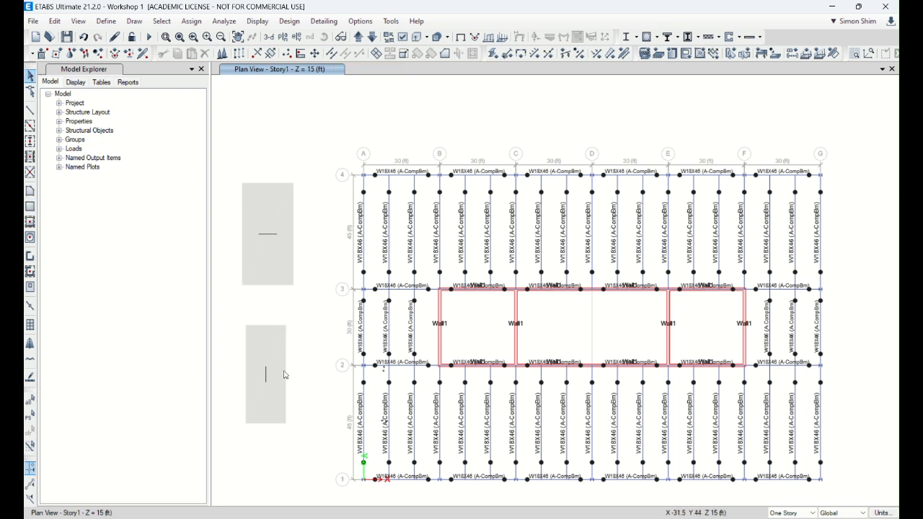
Step: Undo both trial deck rectangles beside the grid
drag(293, 387, 252, 233)
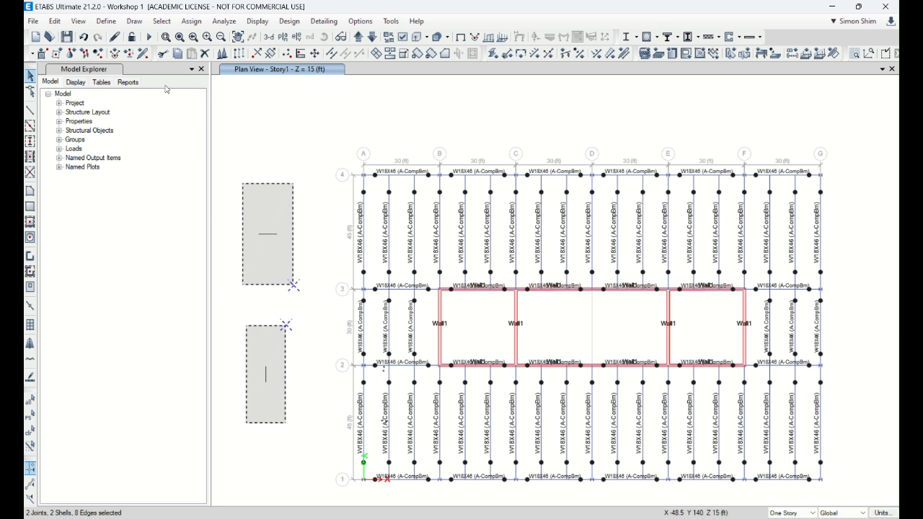
click(84, 38)
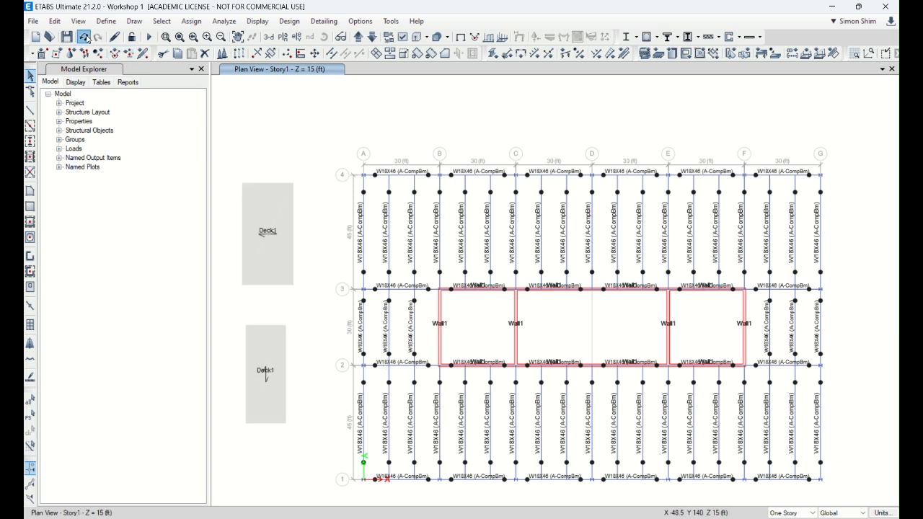
click(84, 37)
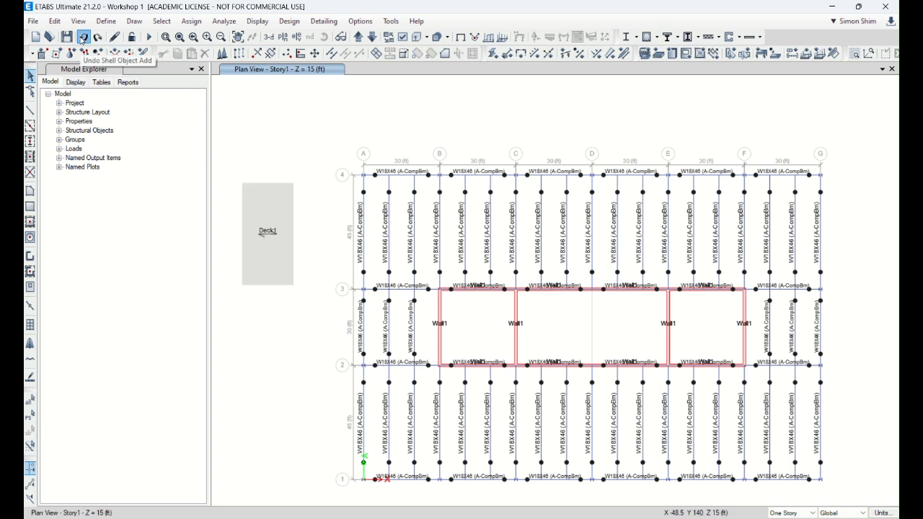
click(84, 37)
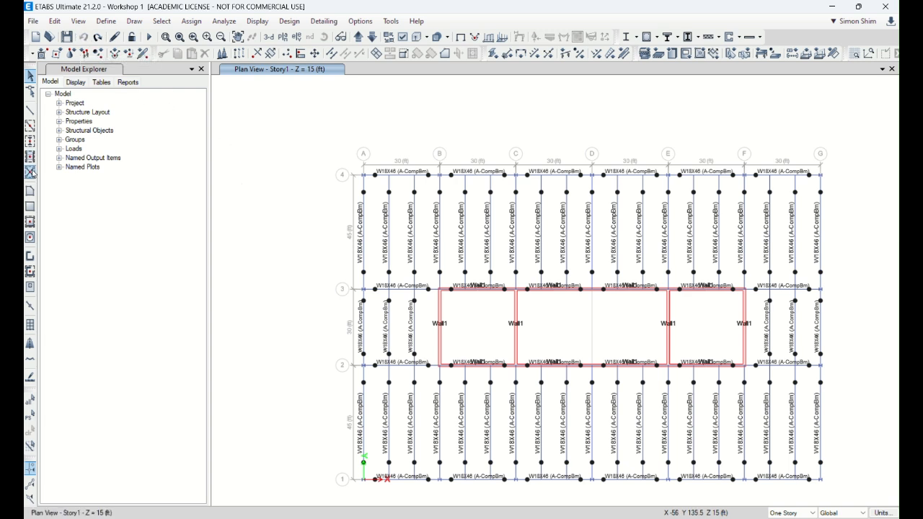
Step: Draw a rectangular Deck1 floor with local axis 0 from grid point A-4 to grid point G-1
click(30, 207)
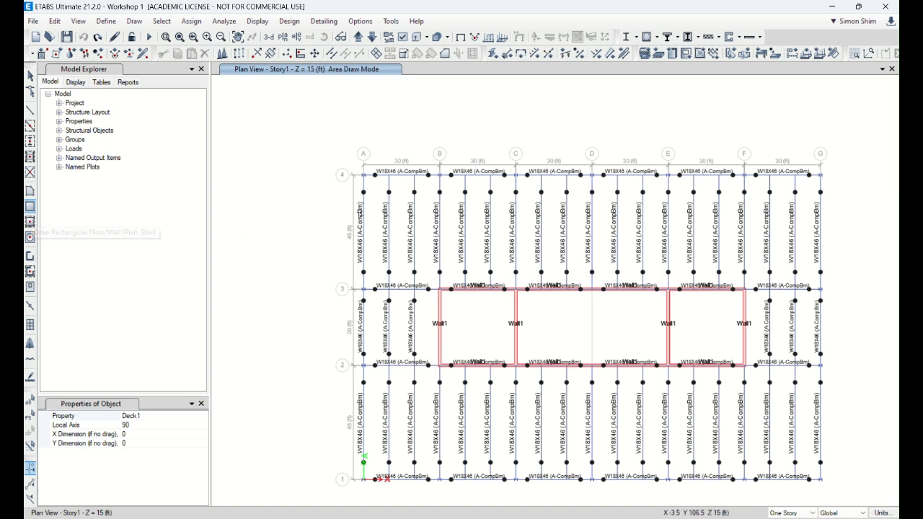
click(136, 425)
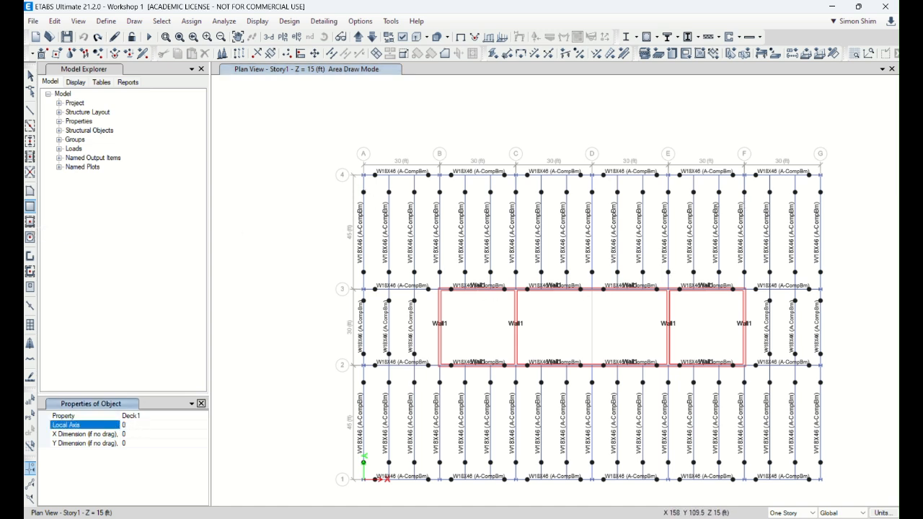
click(362, 175)
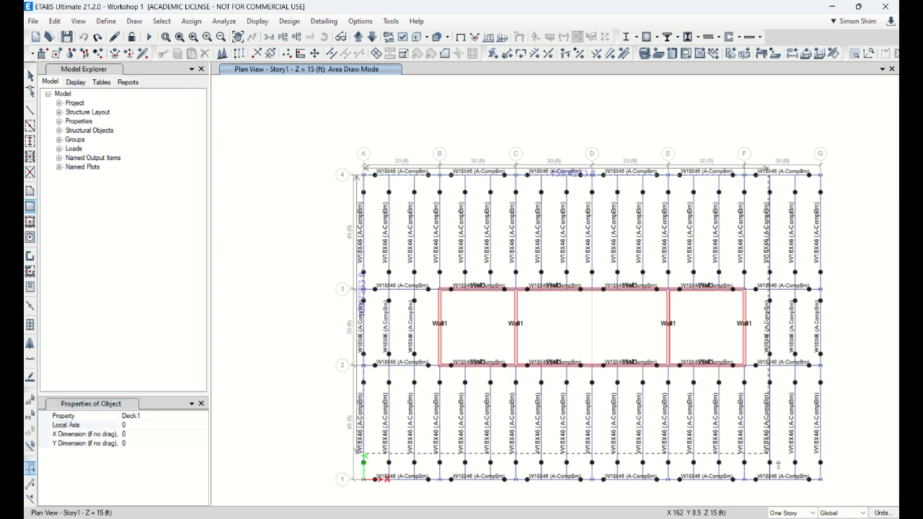
click(820, 478)
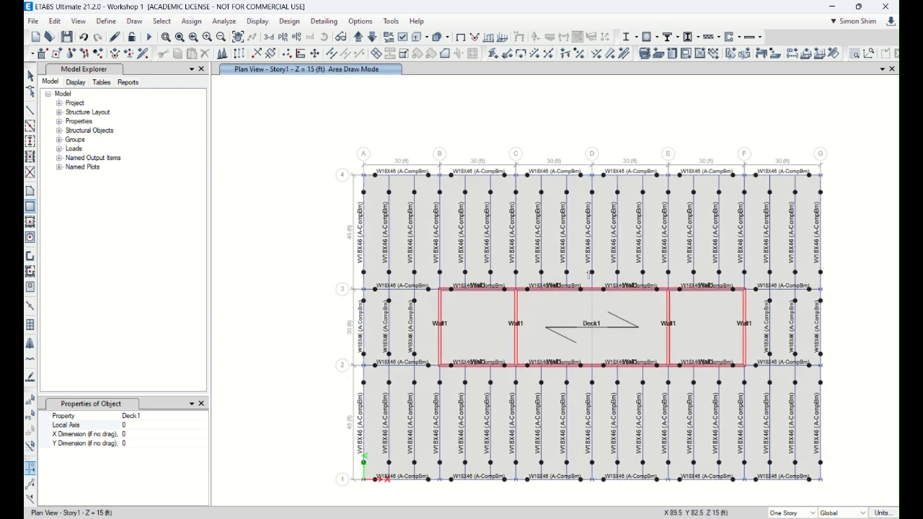
key(Escape)
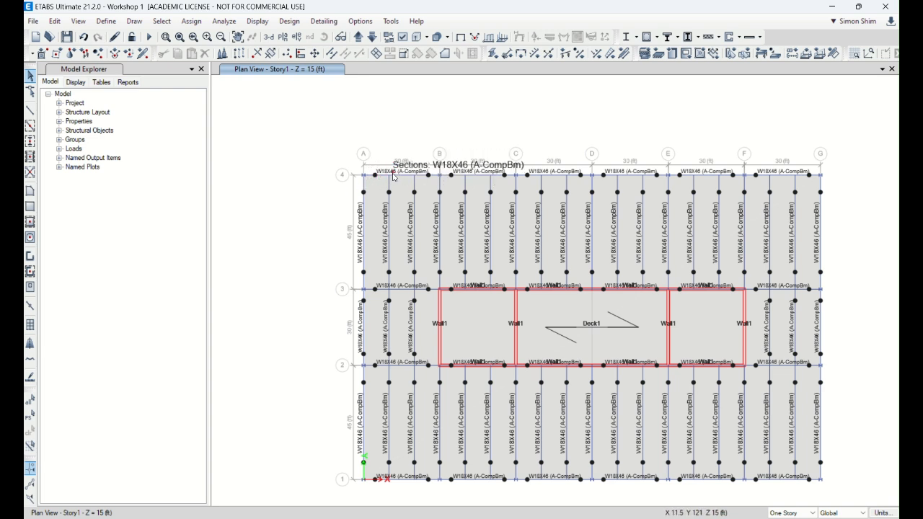
Step: Expand the Deck1 floor shell outward with an offset of 24 in and save the model
click(393, 194)
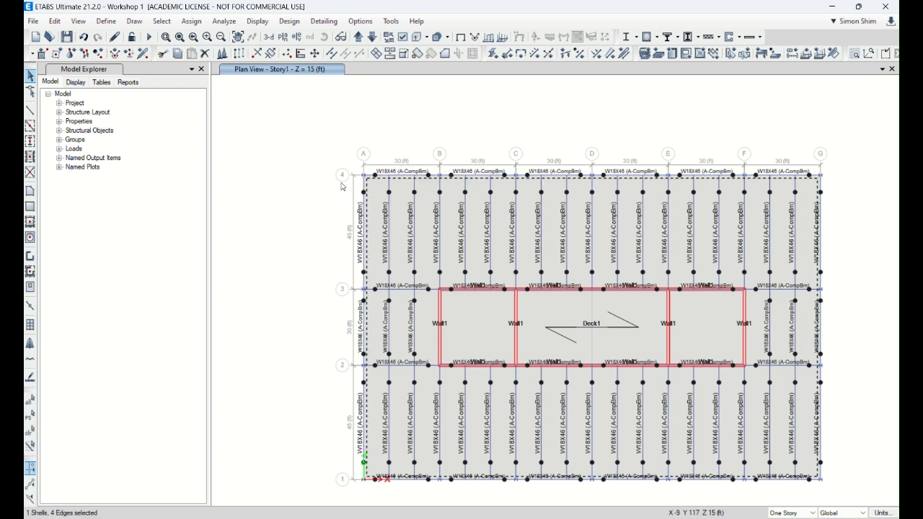
click(56, 22)
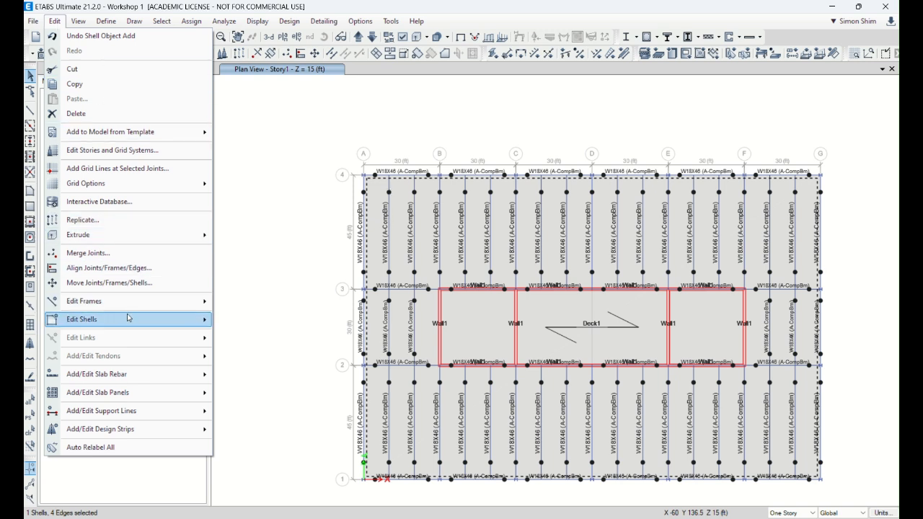
mouse_move(66, 325)
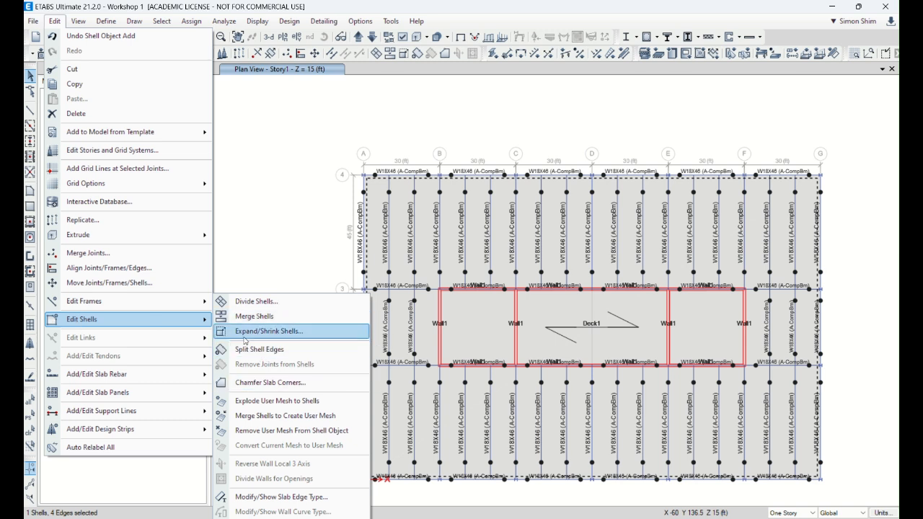
click(289, 331)
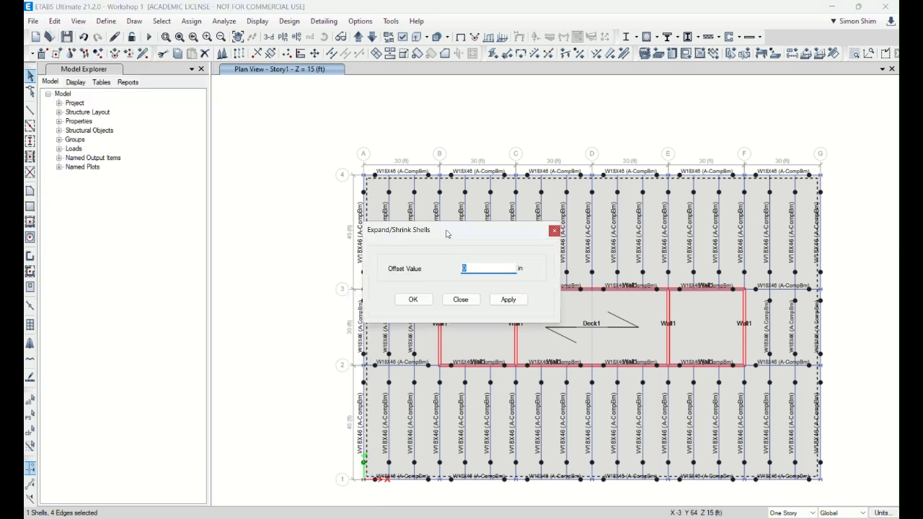
drag(447, 234, 262, 231)
text(24)
click(322, 296)
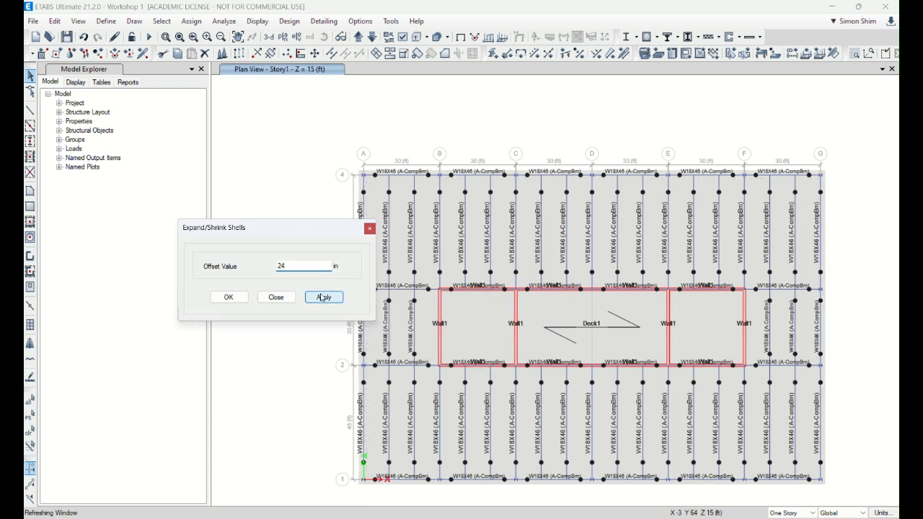
click(276, 297)
scroll(369, 194, up, 5)
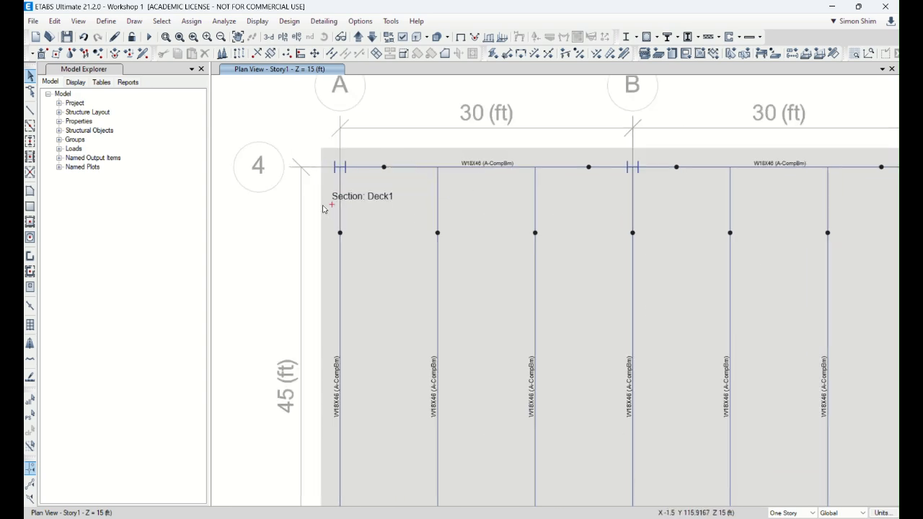
scroll(333, 202, down, 5)
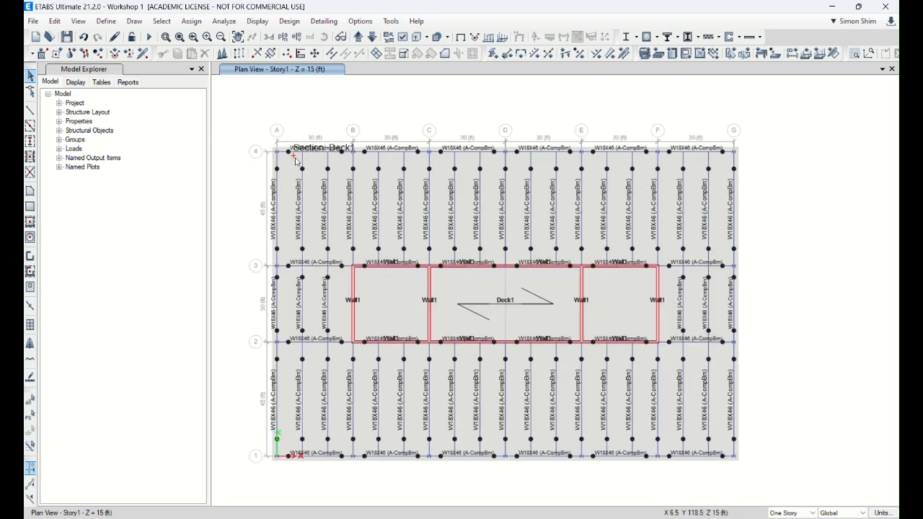
click(66, 37)
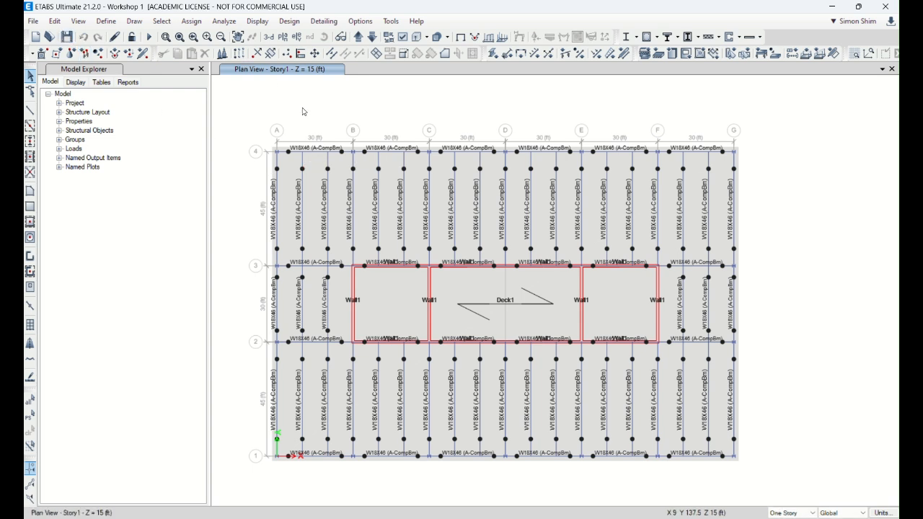
Step: Inspect the Deck1 floor's assignments and loads in its slab information, and clear the selection
click(445, 208)
right_click(445, 208)
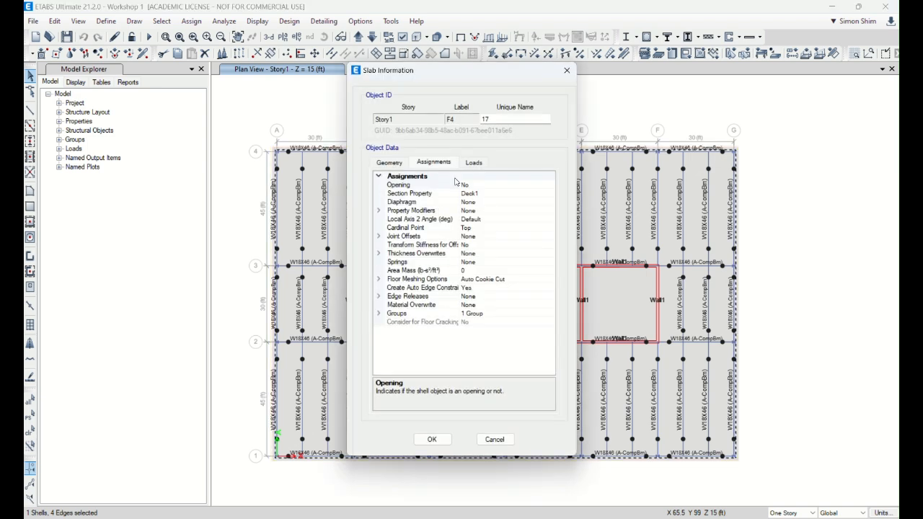
click(474, 163)
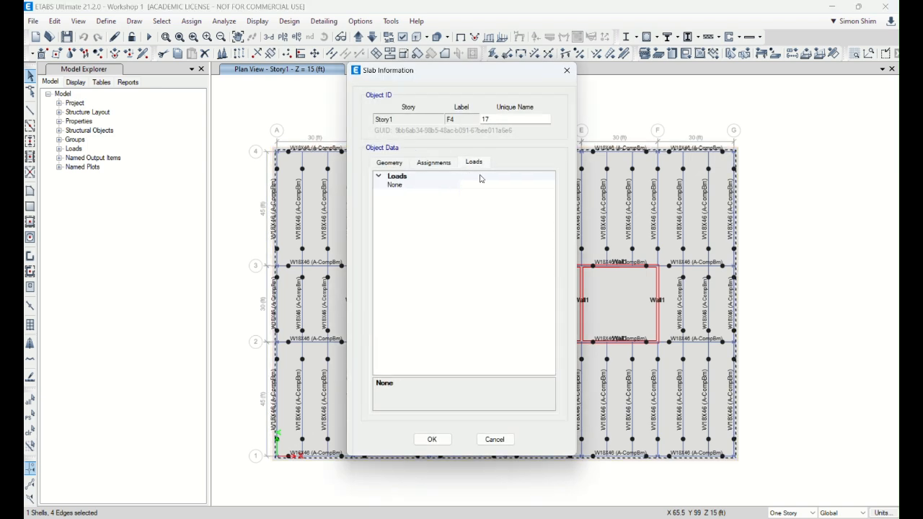
click(494, 439)
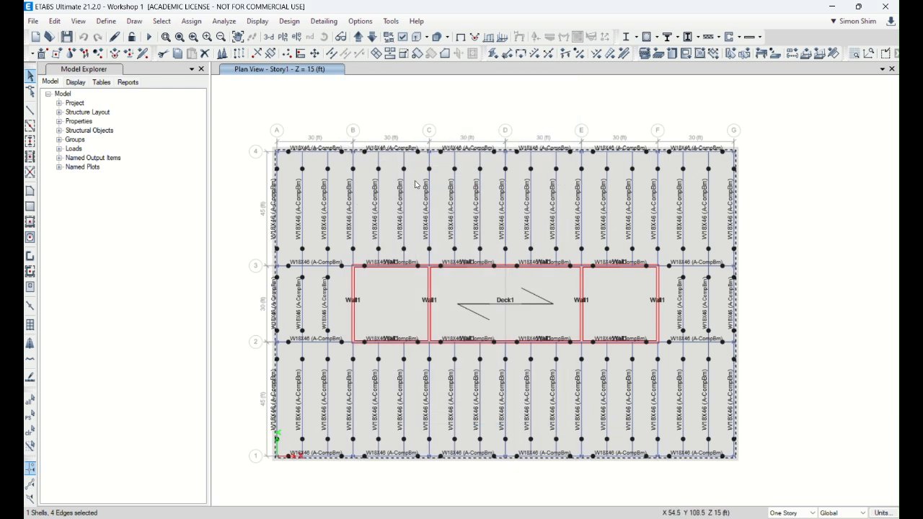
click(30, 445)
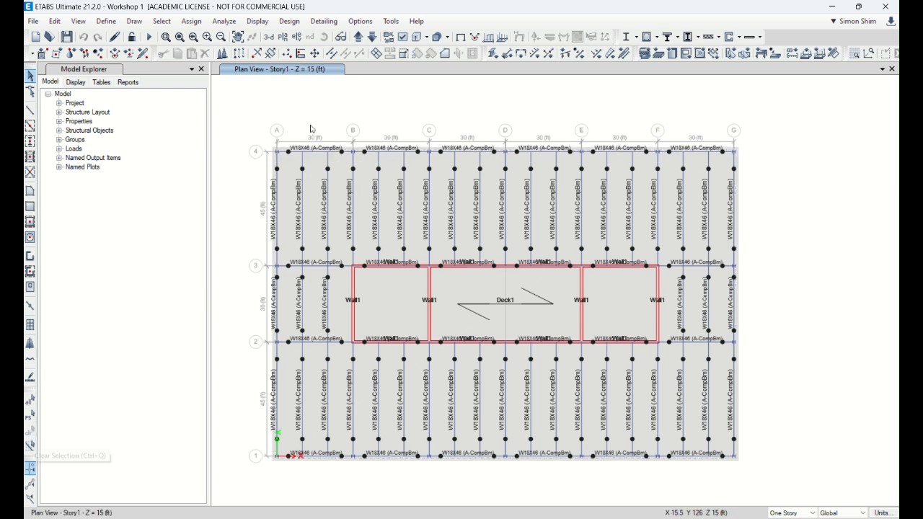
Step: Define a new load pattern named SDead of type Super Dead with a self-weight multiplier of 0
click(107, 22)
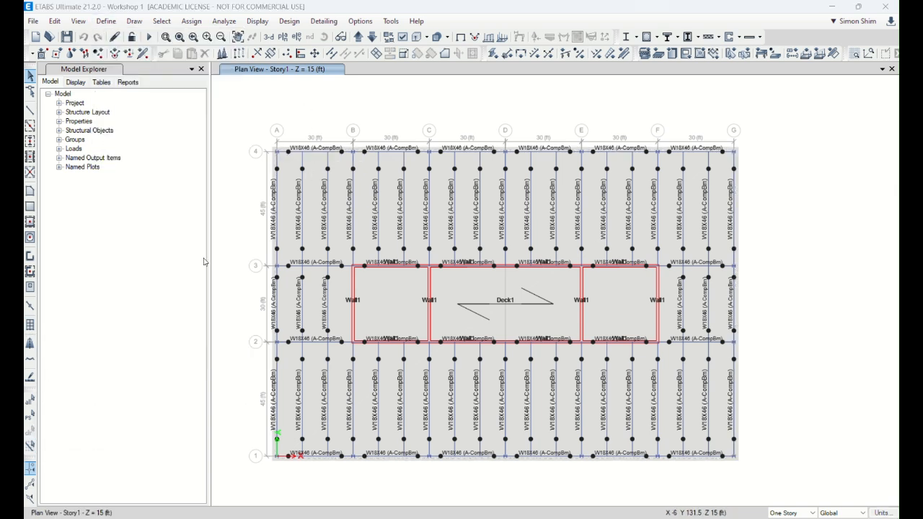
click(137, 260)
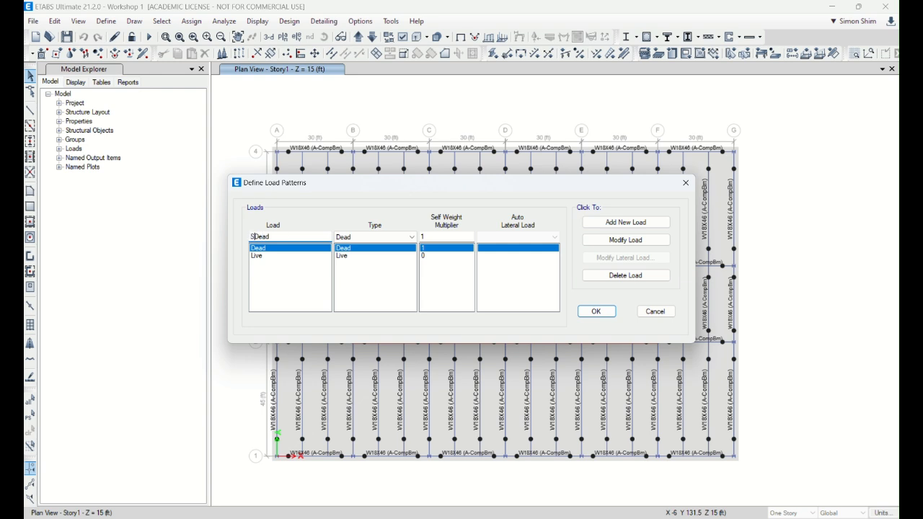
click(392, 237)
click(382, 254)
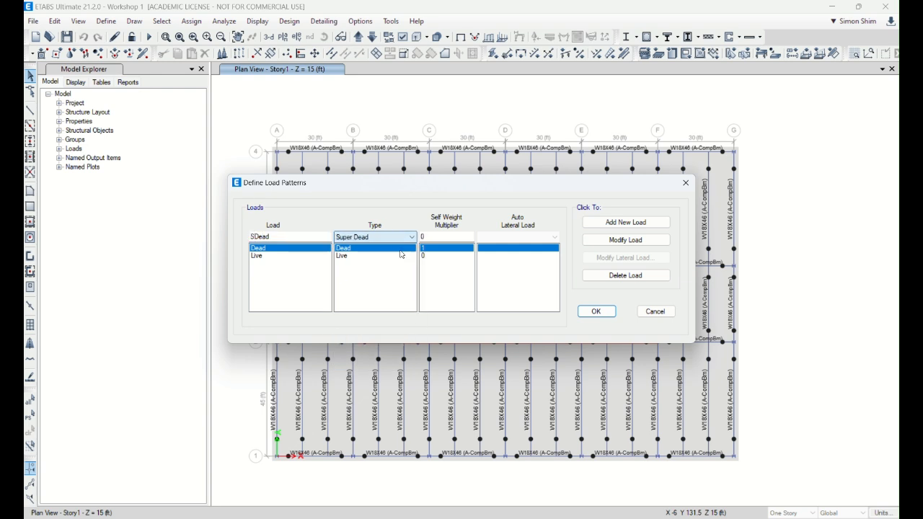
click(631, 223)
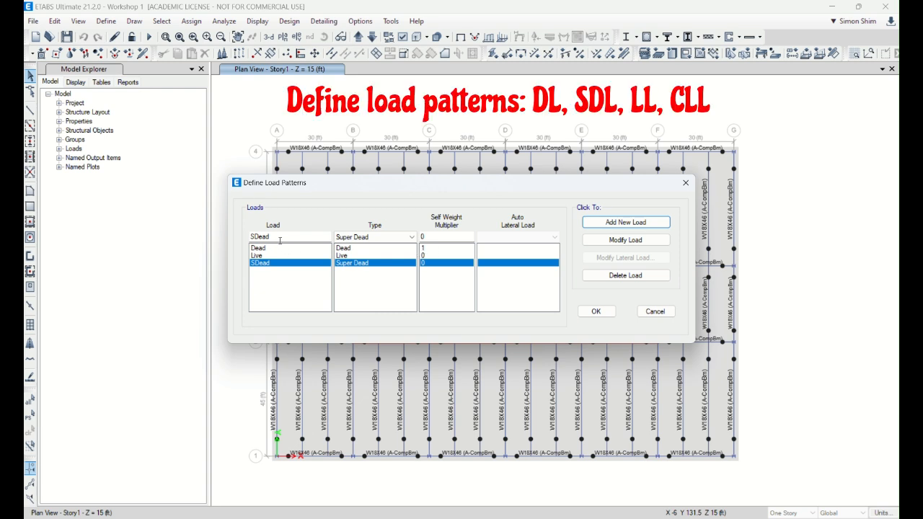
Step: Add a load pattern named CLL of type Construction with self-weight multiplier 0 and accept the load pattern definitions
text(CLL)
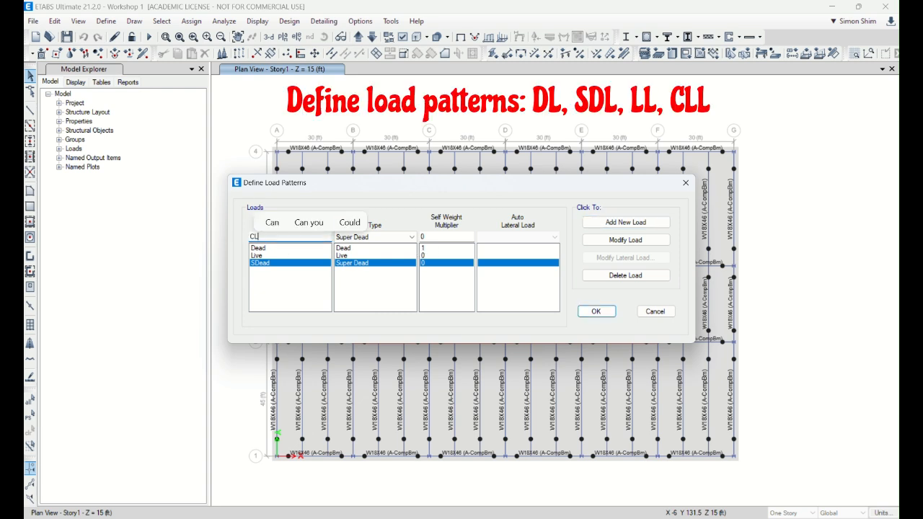
click(389, 238)
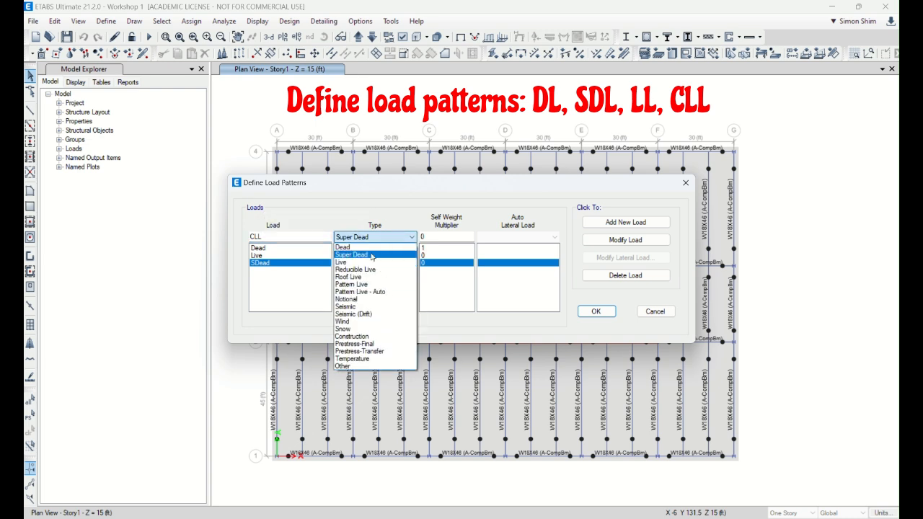
click(370, 338)
click(626, 222)
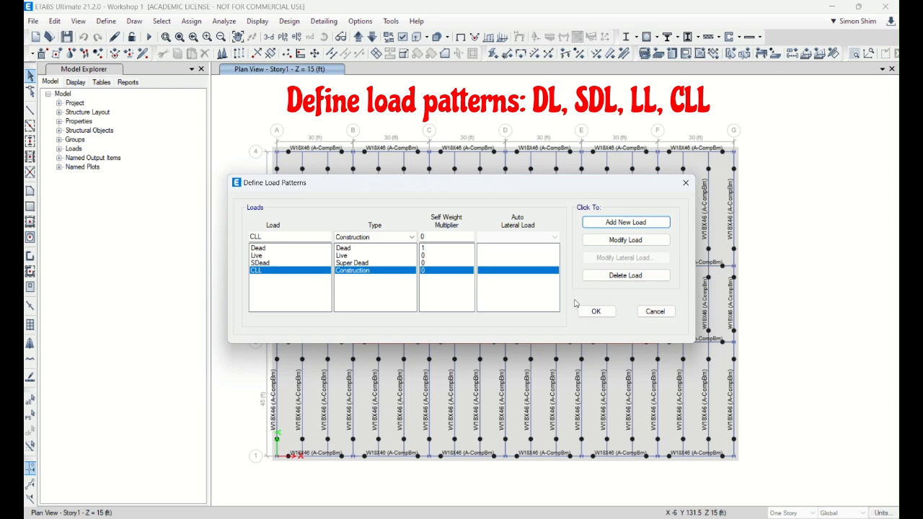
click(594, 311)
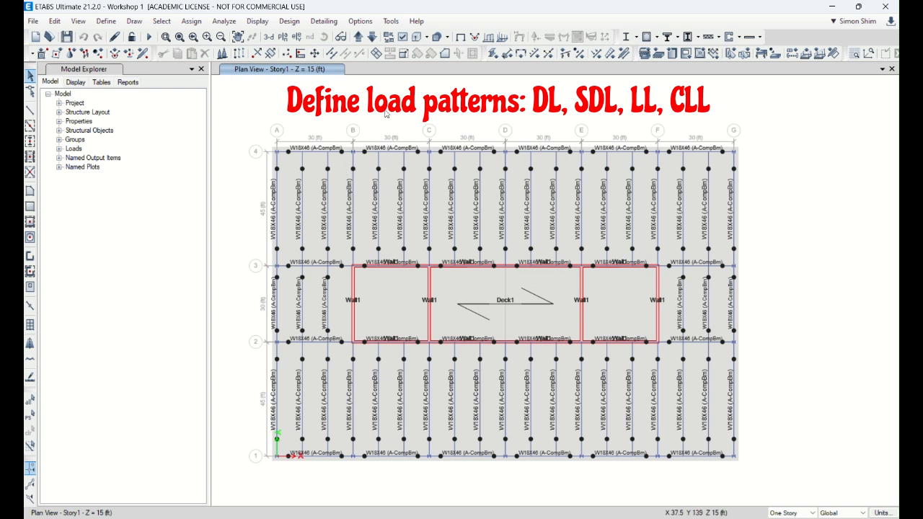
Step: Assign a uniform shell load of 20 lb/ft² in the gravity direction to the Deck1 floor for the SDead pattern
click(394, 171)
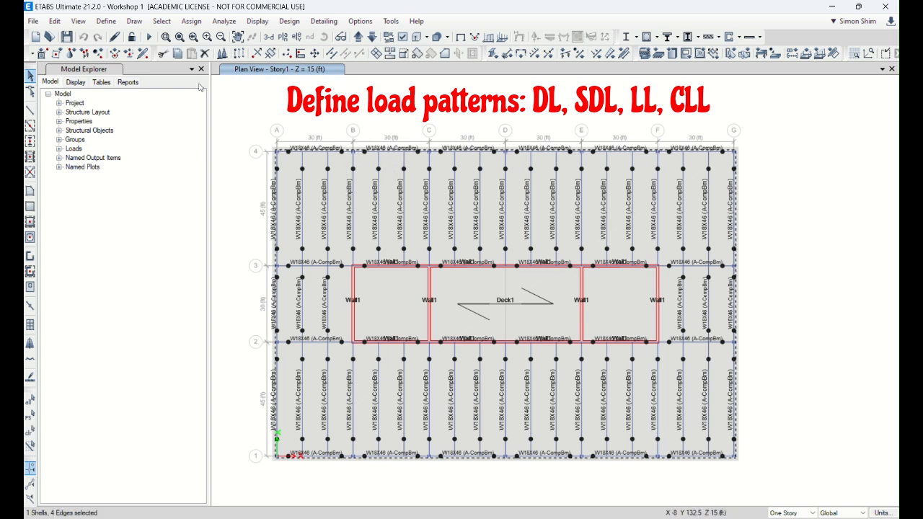
click(192, 21)
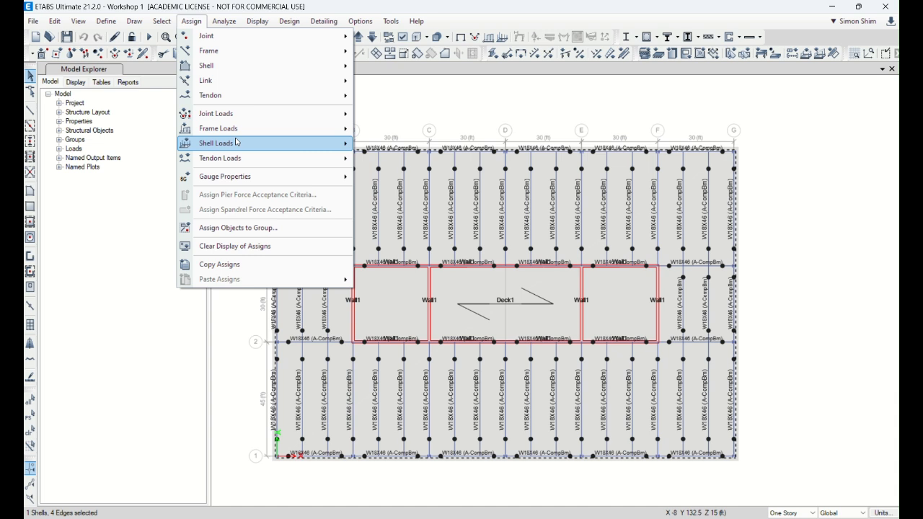
mouse_move(236, 145)
click(391, 159)
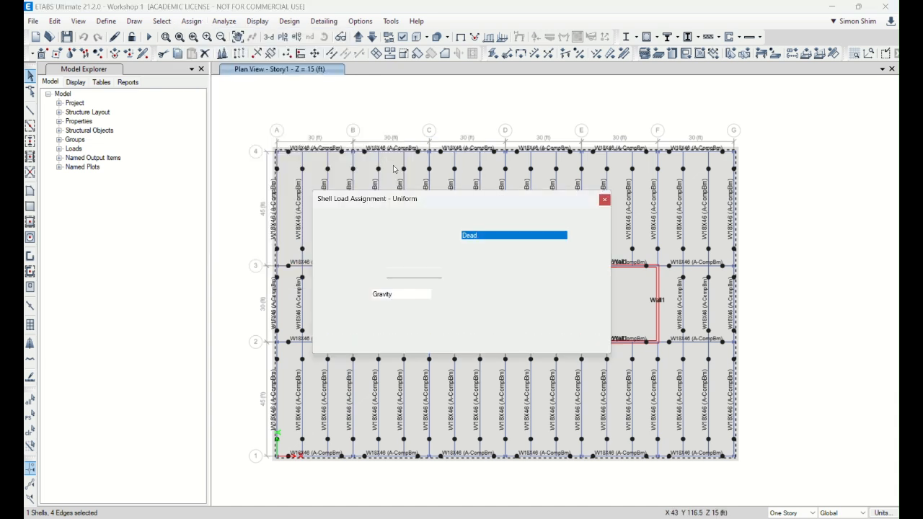
drag(441, 208, 218, 127)
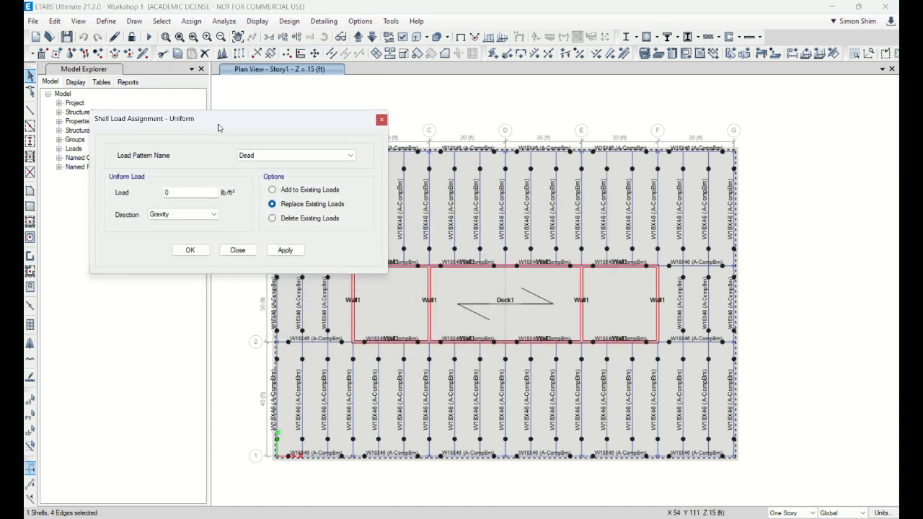
click(258, 160)
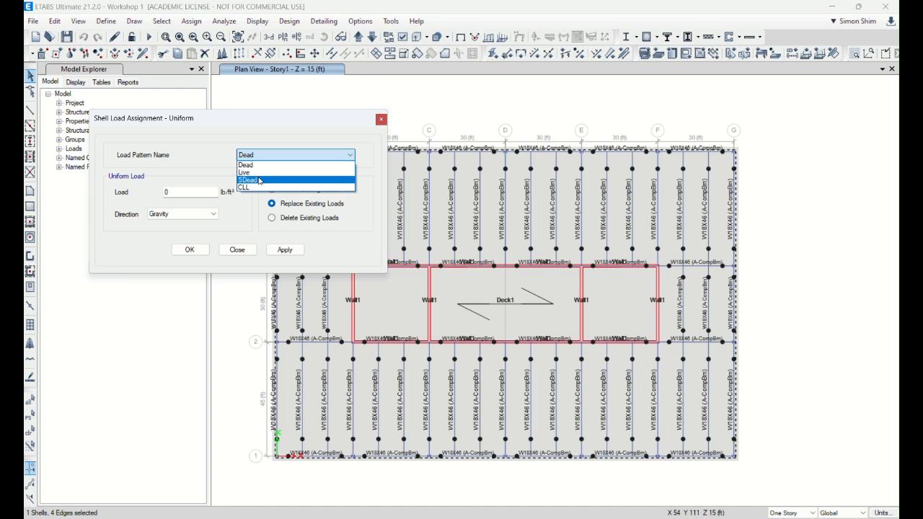
click(259, 180)
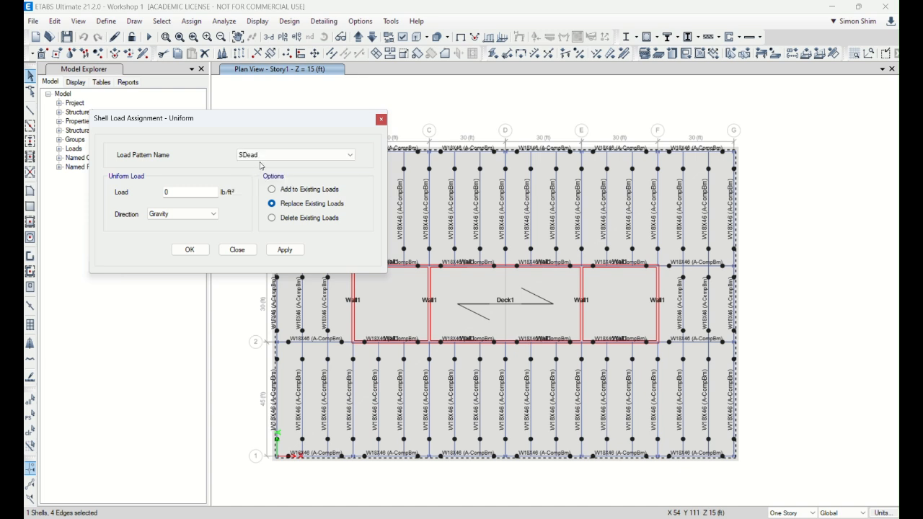
click(178, 194)
drag(178, 192, 147, 195)
text(20)
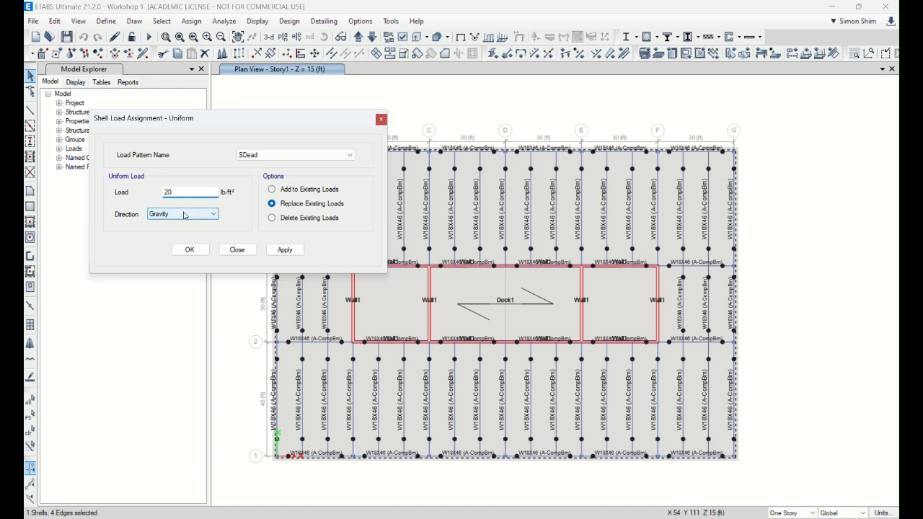
click(286, 251)
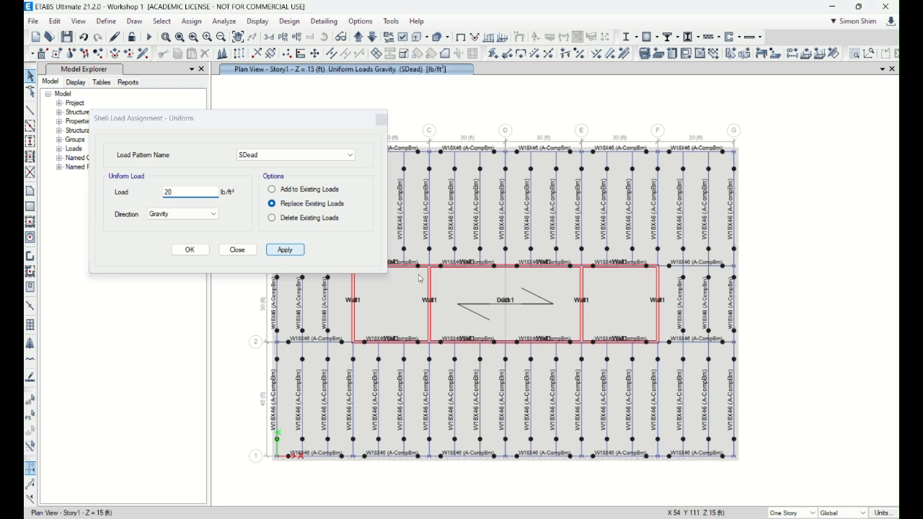
Step: Reselect the Deck1 floor and assign it a uniform gravity load of 100 lb/ft² for the Live pattern
click(465, 292)
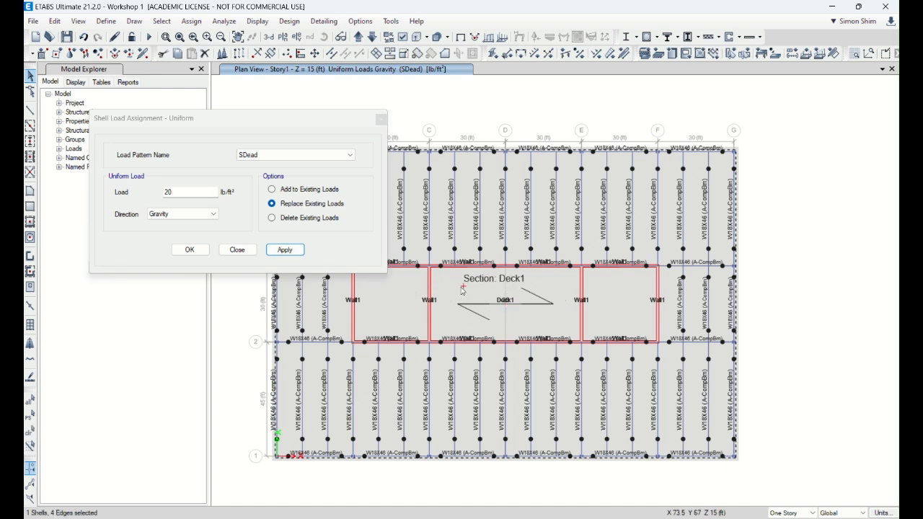
click(274, 154)
click(258, 172)
drag(185, 188, 126, 189)
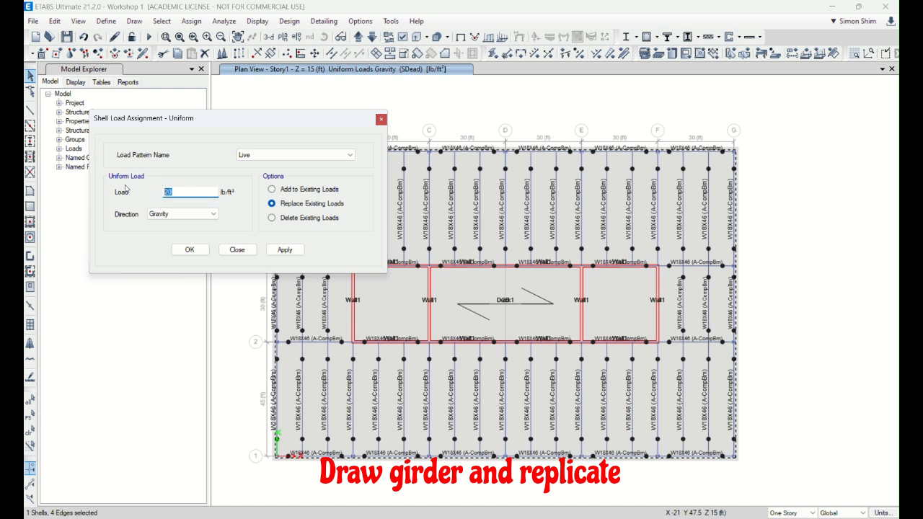
click(285, 249)
Step: Reselect the Deck1 floor, assign it a uniform gravity load of 20 lb/ft² for the CLL pattern, and finish the load assignment
click(468, 293)
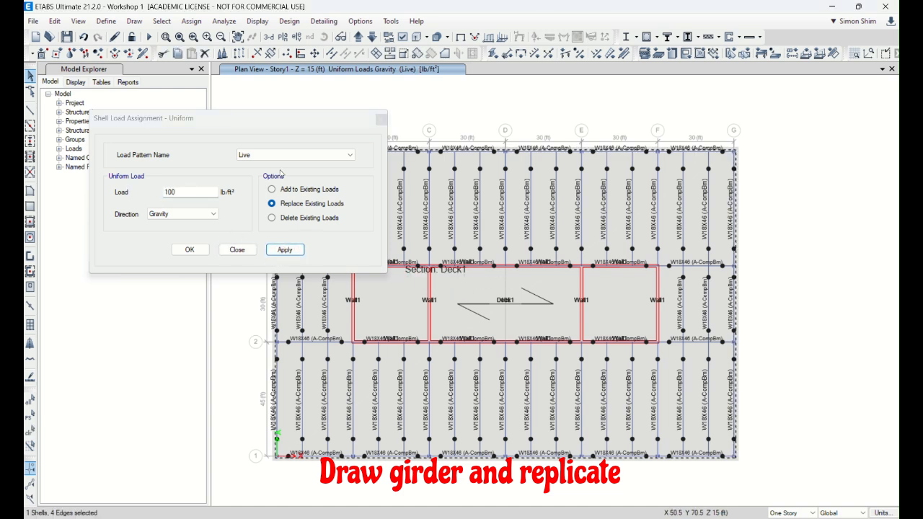
click(295, 155)
click(242, 187)
drag(180, 189, 114, 187)
text(20)
click(290, 250)
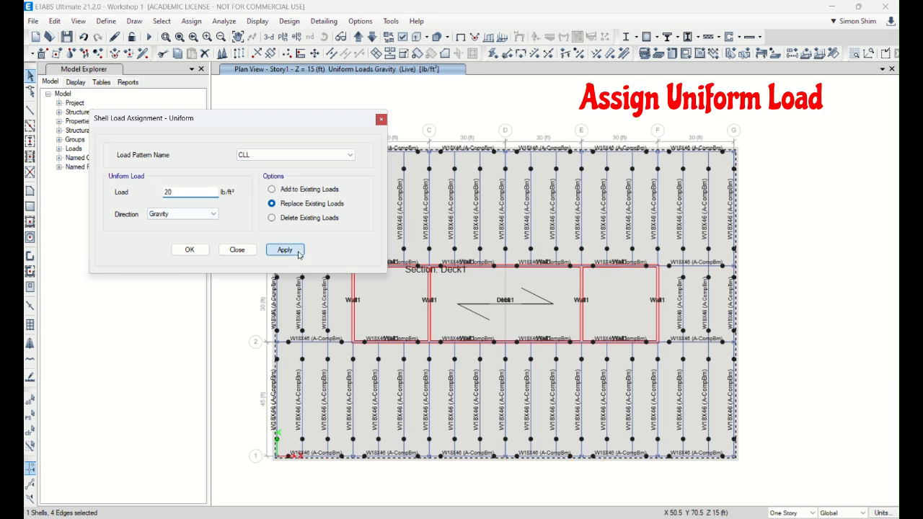
click(238, 249)
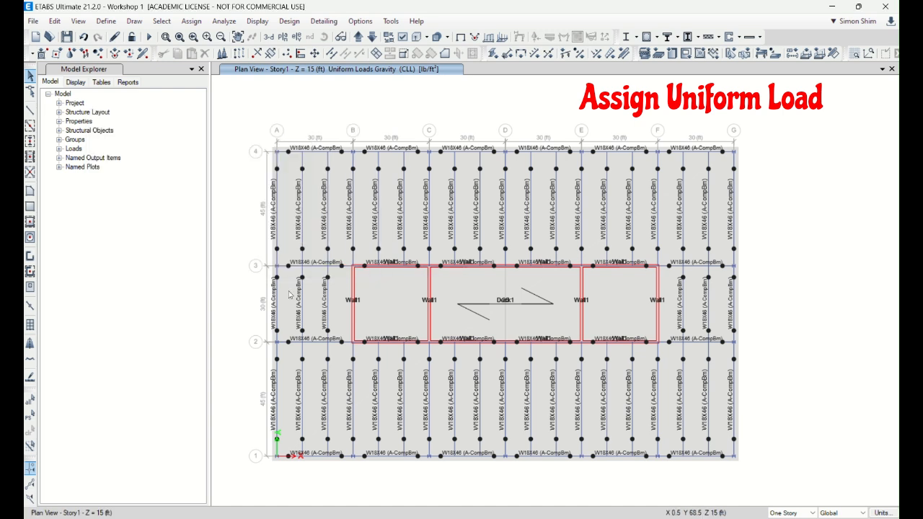
Step: Check the uniform loads assigned to the Deck1 floor in its slab information
click(470, 290)
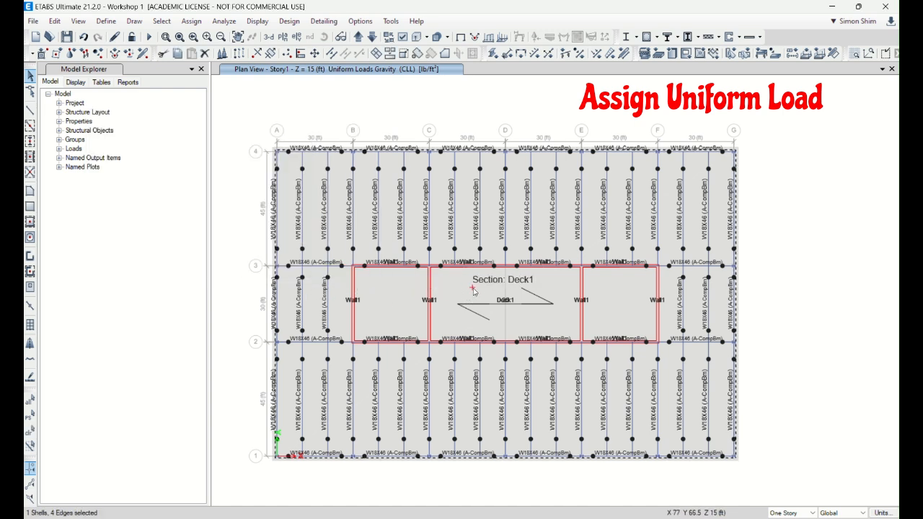
right_click(471, 290)
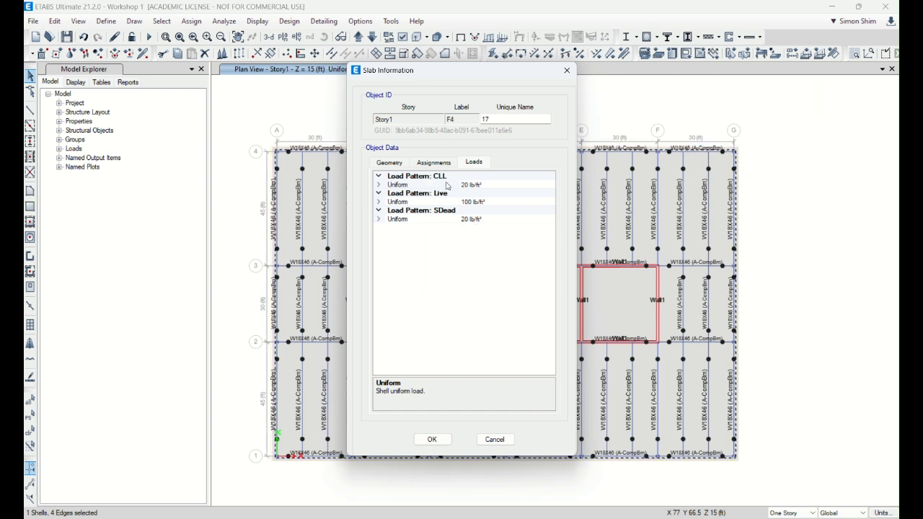
Step: Add the default design load combinations for composite beam design
click(432, 439)
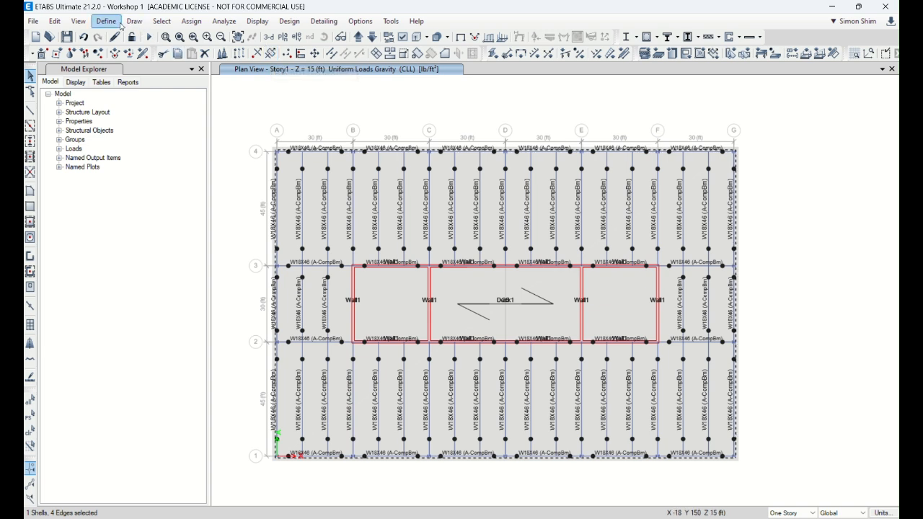
click(106, 21)
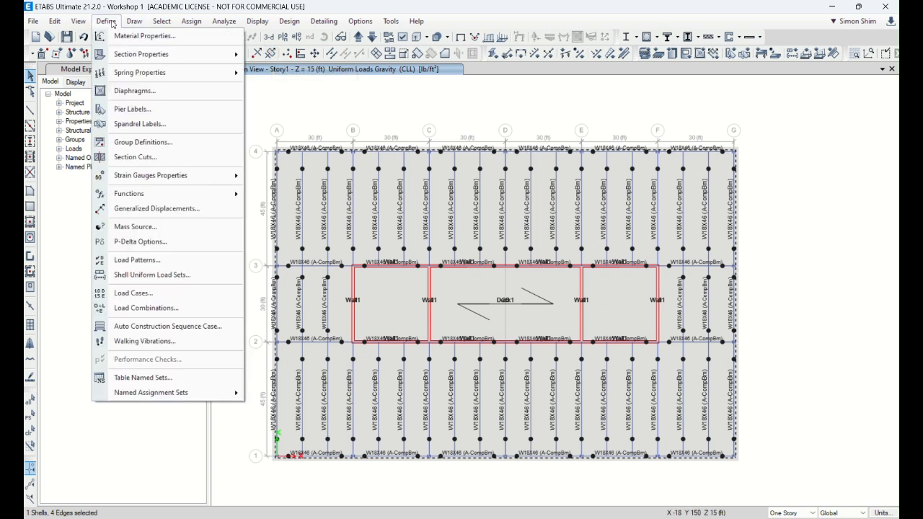
click(160, 308)
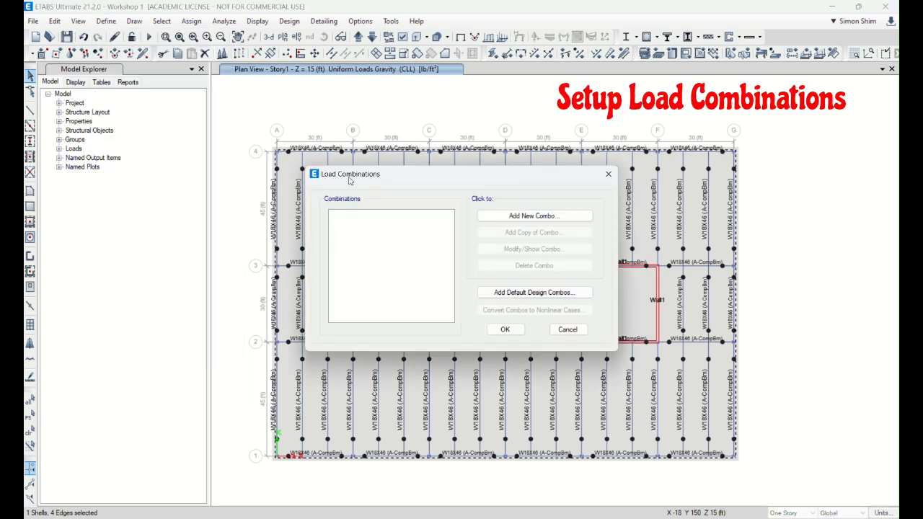
click(547, 293)
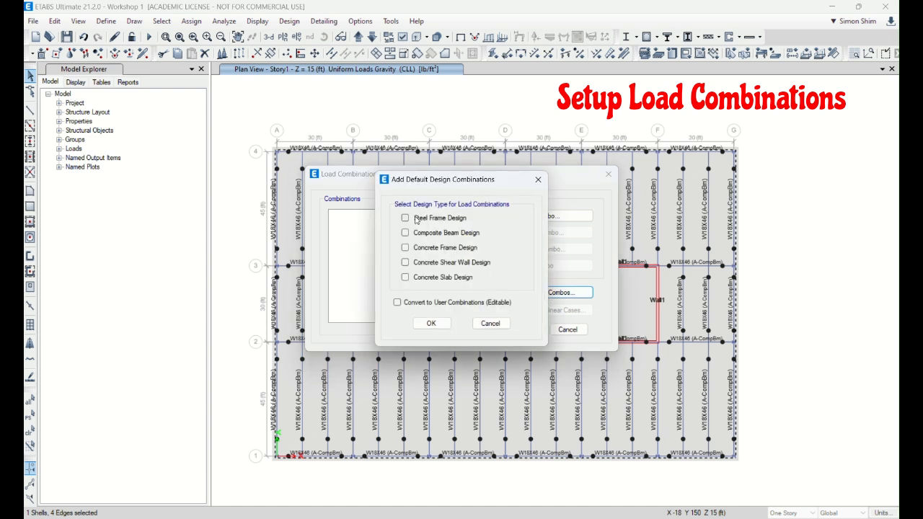
click(405, 233)
click(431, 323)
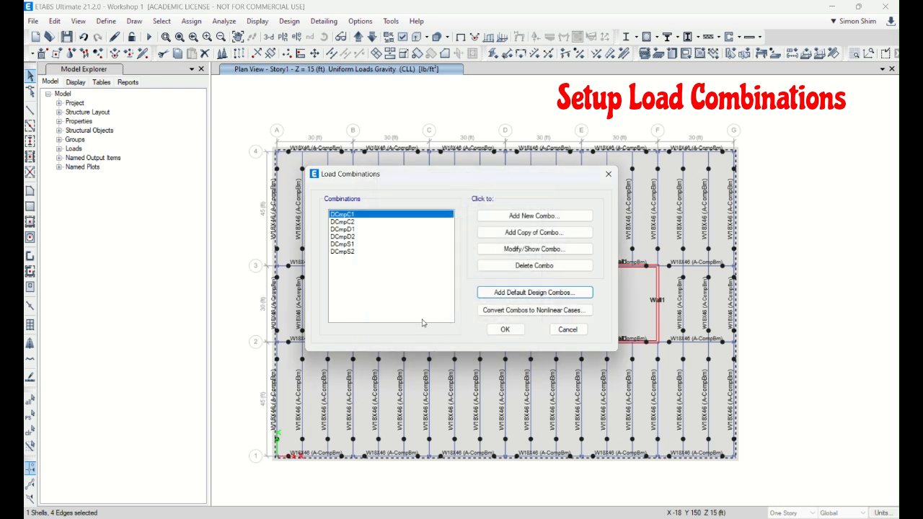
click(504, 330)
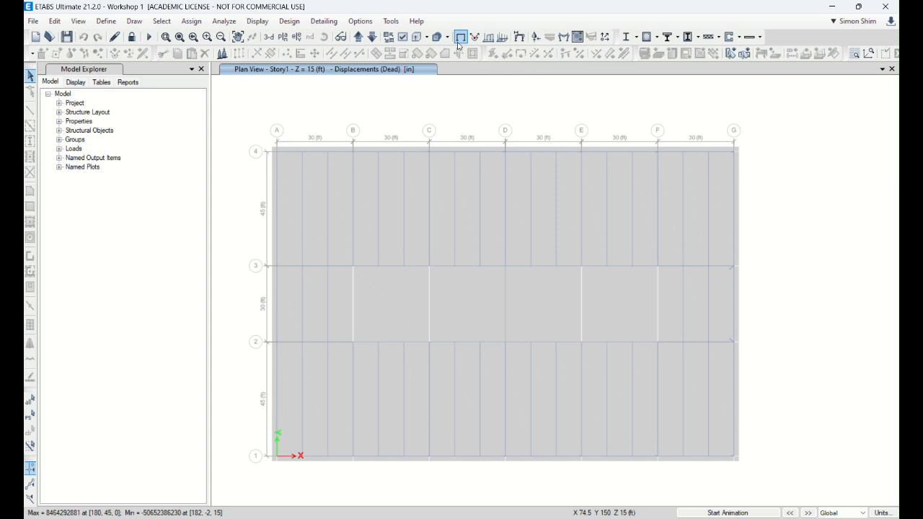
Step: Display the Moment 3-3 diagram of the Story1 frames for the Dead load case
click(460, 40)
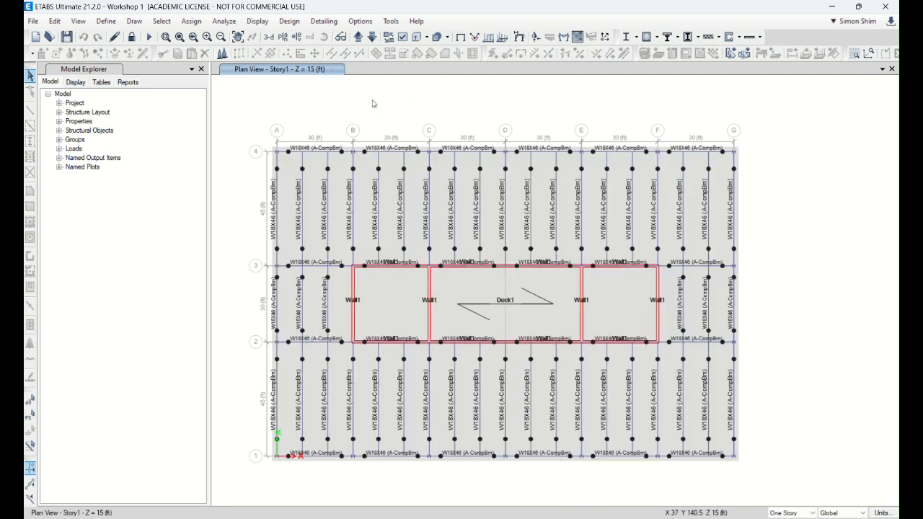
click(562, 40)
drag(517, 123, 284, 85)
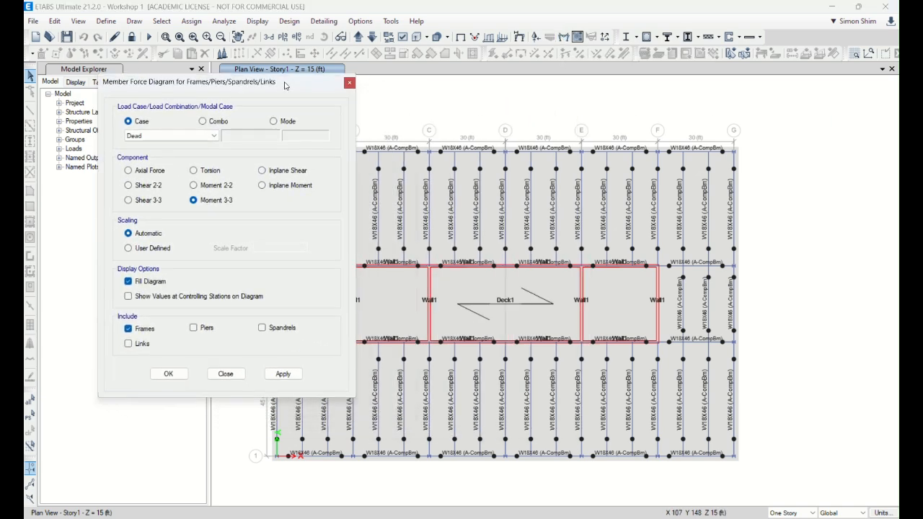
click(563, 39)
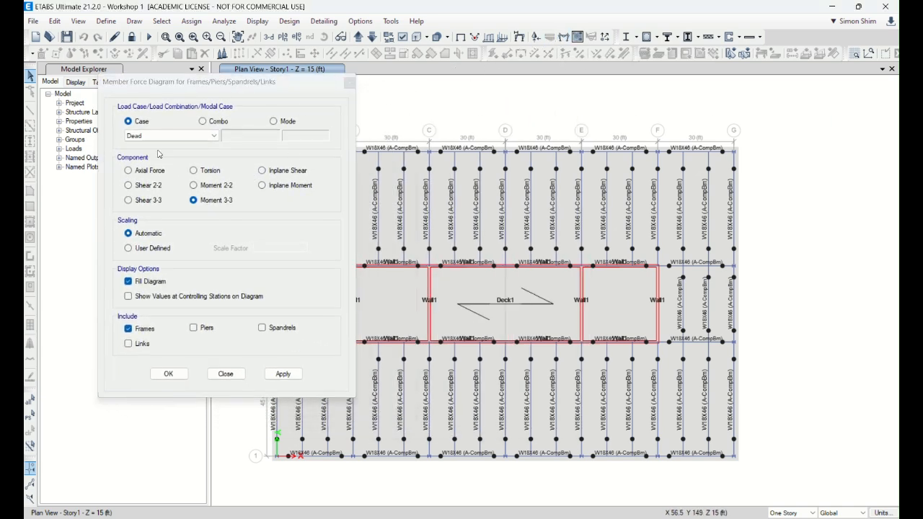
click(282, 372)
drag(279, 87, 188, 85)
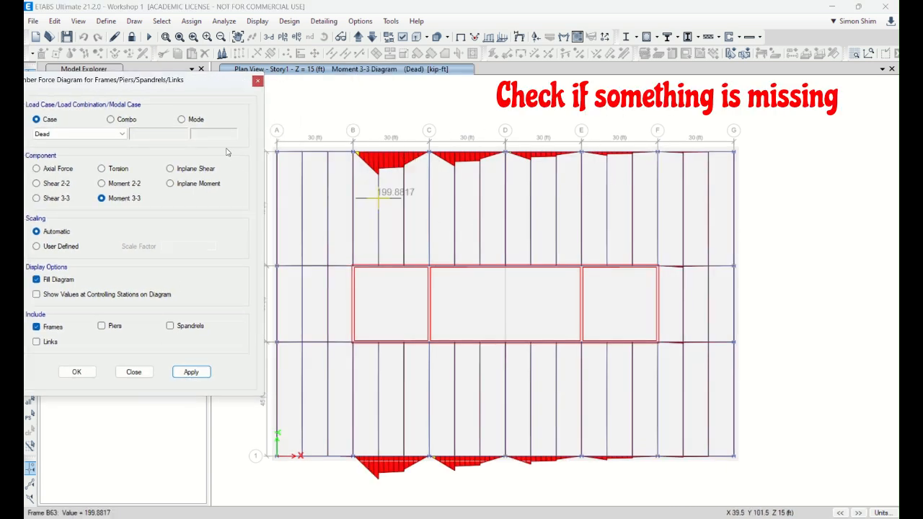
Step: Switch the Story1 frame force diagram to Shear 2-2 for the Dead load case
drag(202, 81, 255, 88)
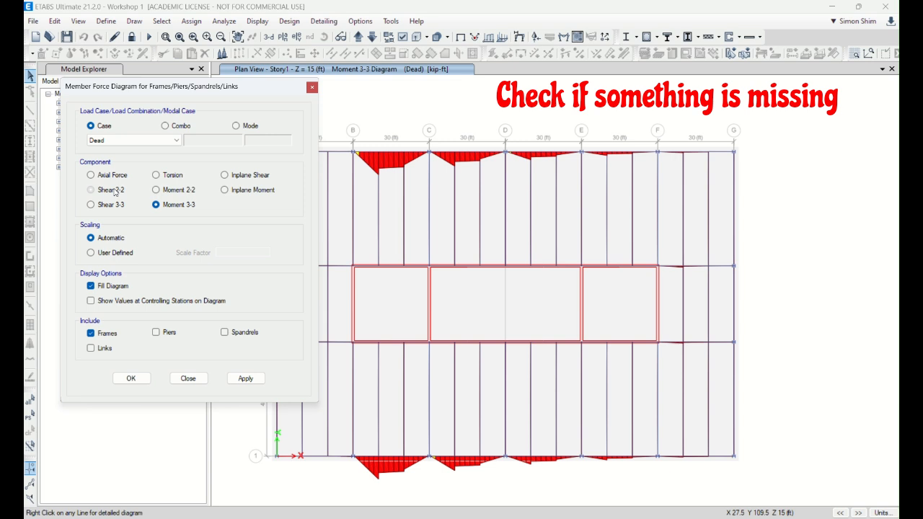
click(244, 378)
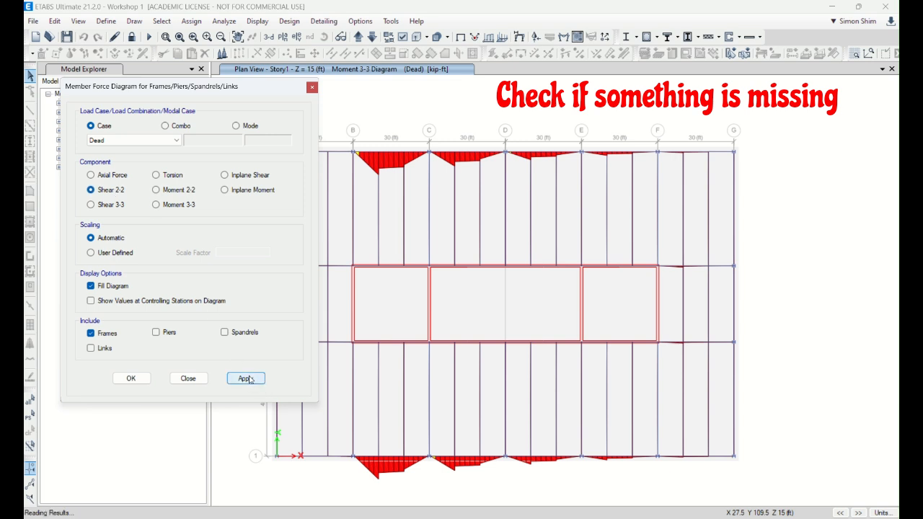
click(188, 378)
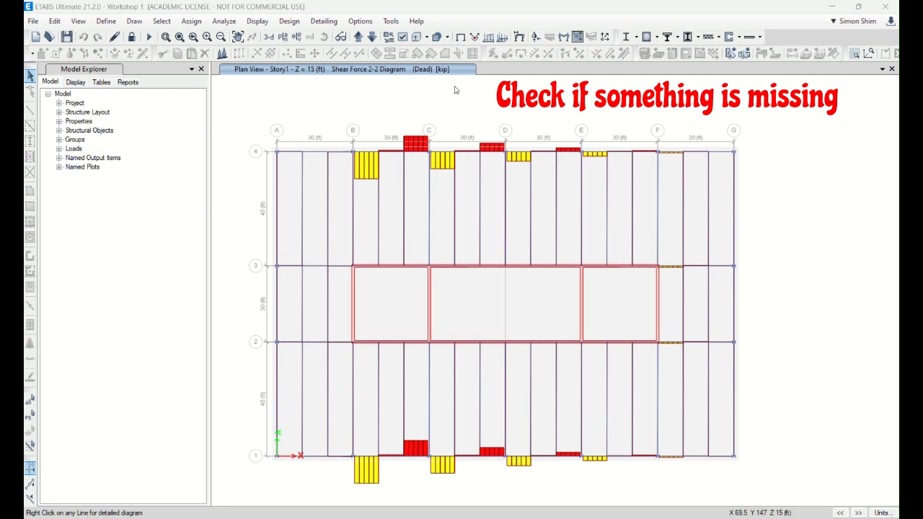
double_click(614, 10)
double_click(614, 13)
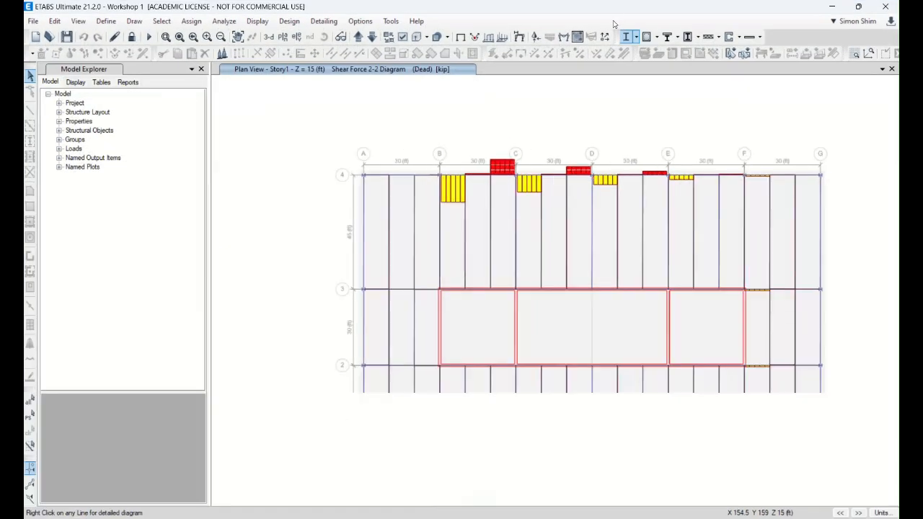
Step: Return to the undeformed model and inspect the column bases in the 3D view for missing supports
click(461, 41)
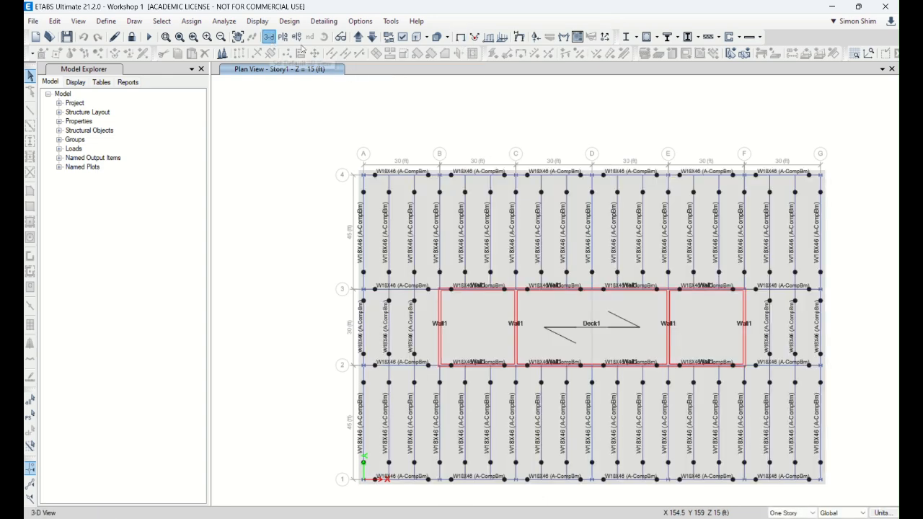
click(270, 40)
click(165, 37)
drag(479, 386, 625, 502)
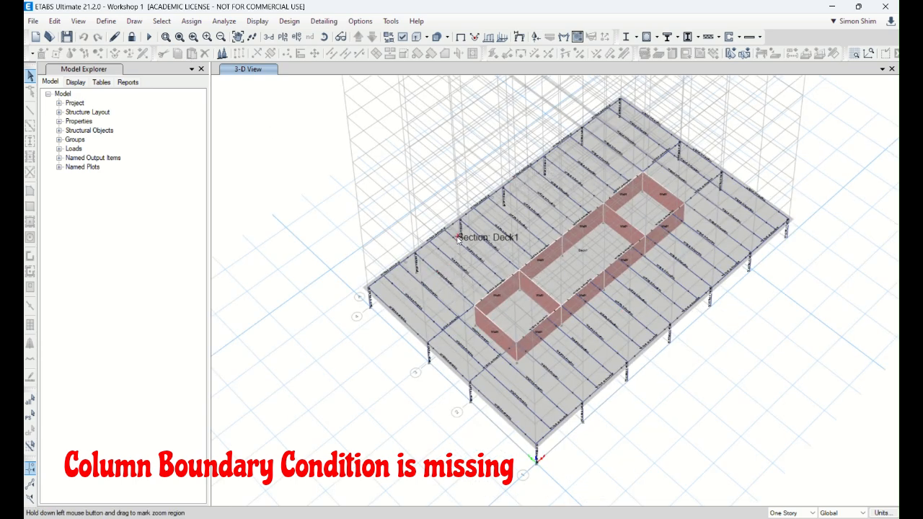
scroll(468, 241, up, 3)
scroll(477, 240, up, 2)
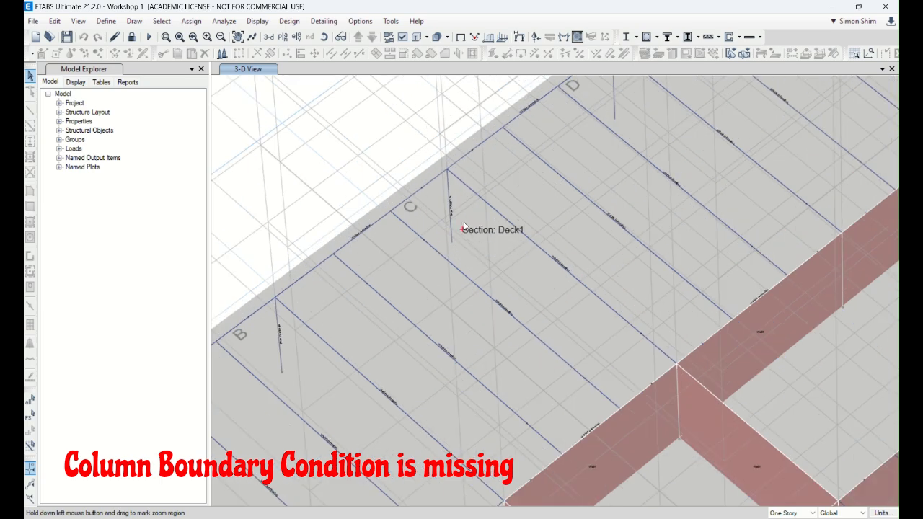
scroll(462, 233, down, 5)
scroll(686, 347, up, 3)
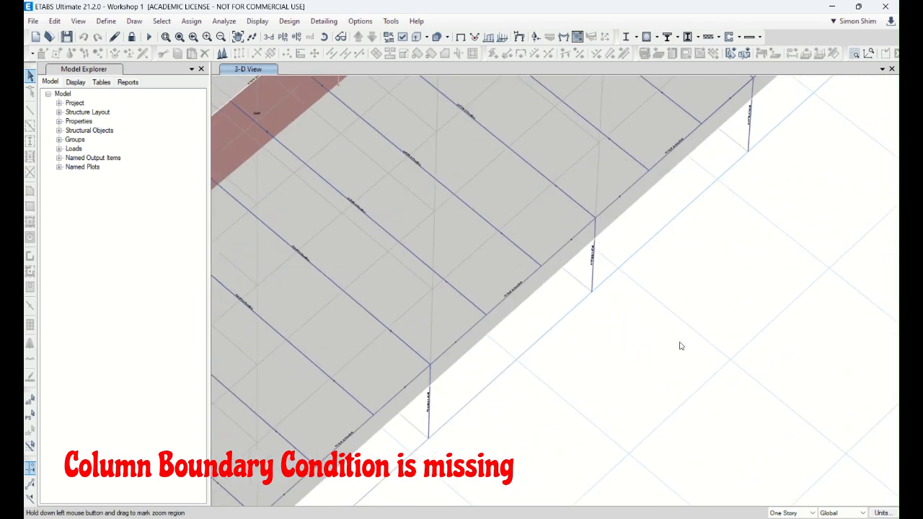
scroll(597, 298, down, 5)
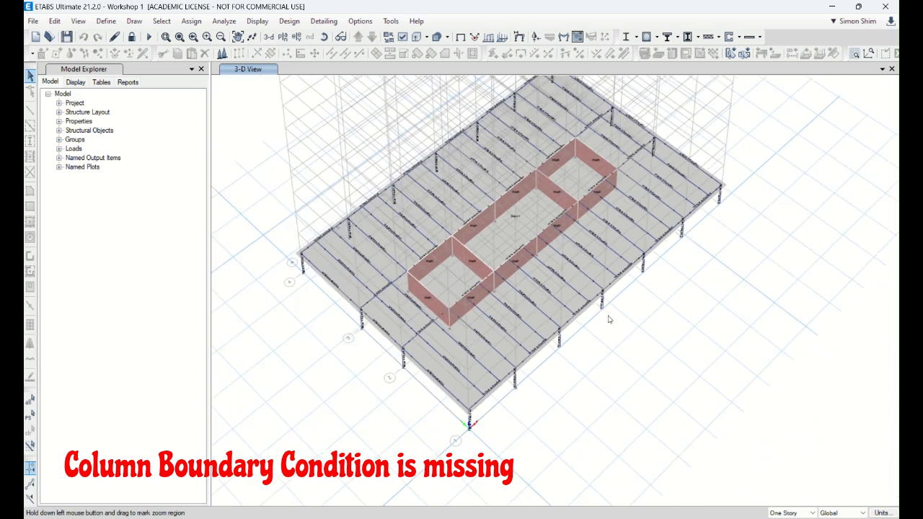
Step: Show the plan view of the Base level and unlock the model for editing
click(283, 37)
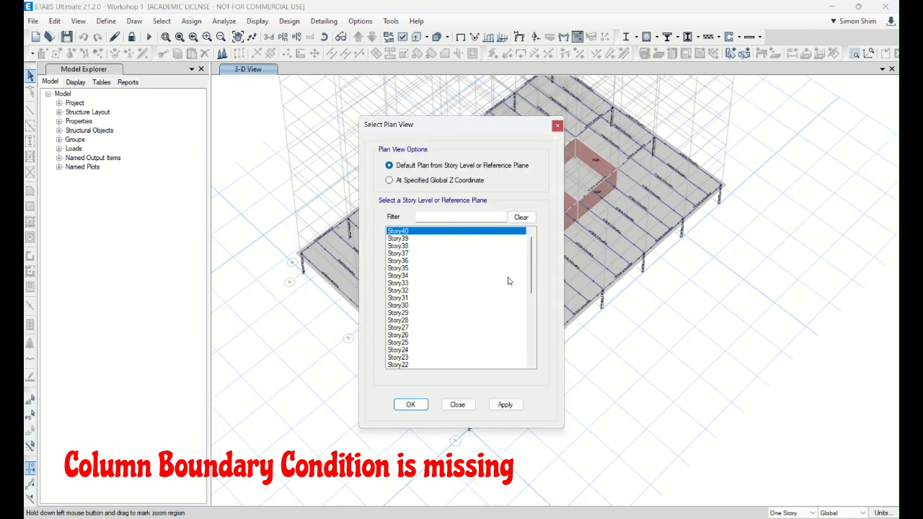
drag(532, 267, 533, 343)
click(410, 365)
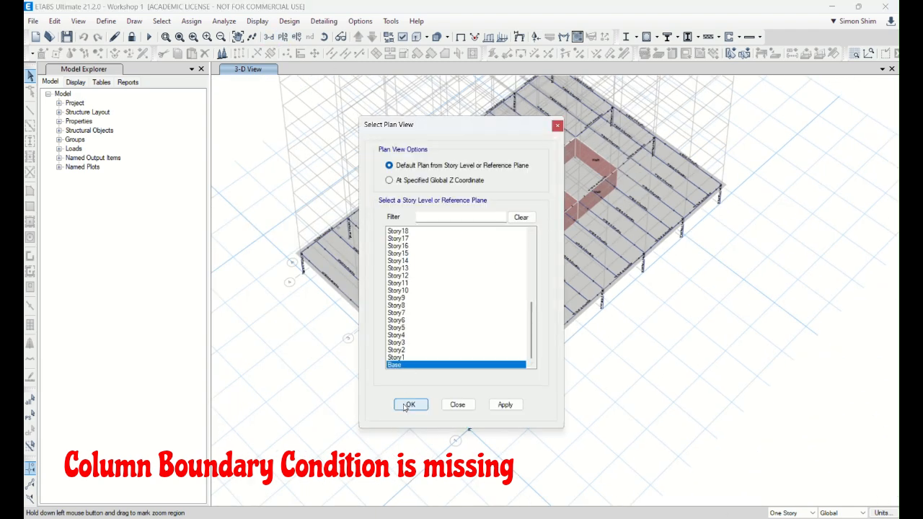
click(409, 404)
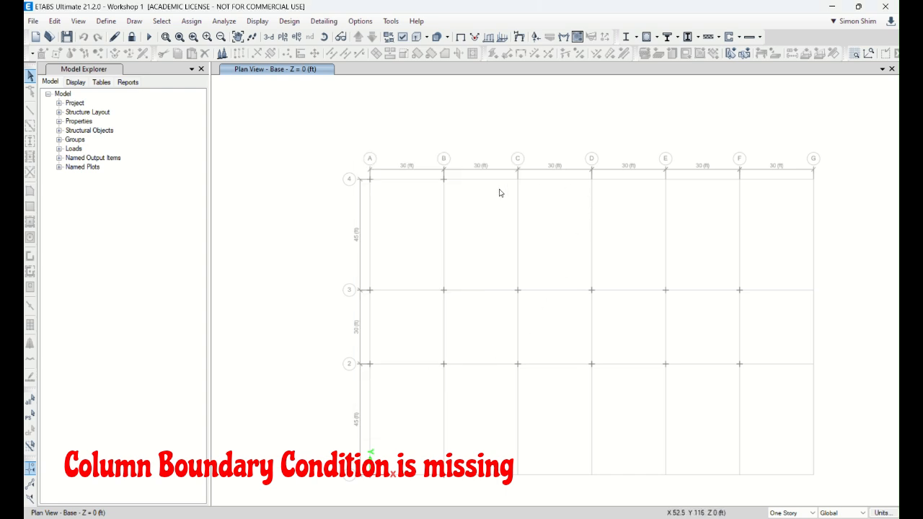
click(131, 37)
click(478, 308)
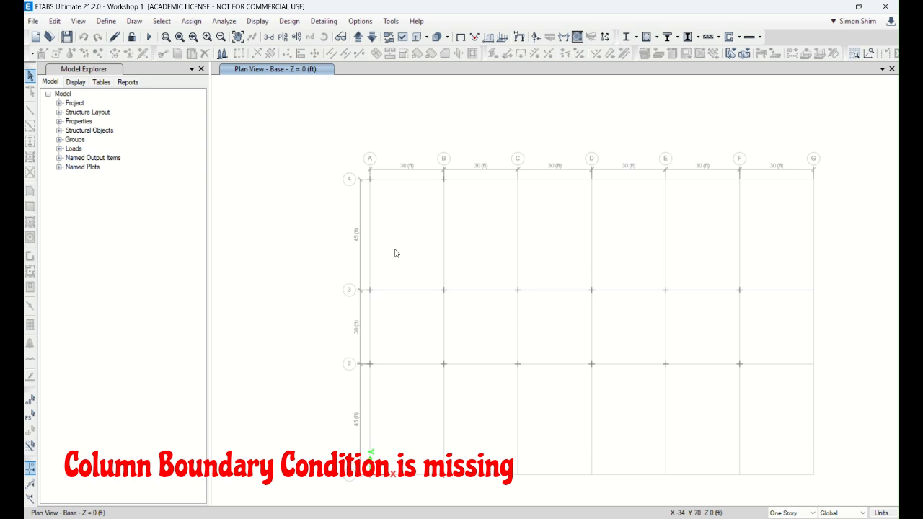
Step: Select all joints at the Base level and assign pinned restraints in translation X, Y and Z
drag(303, 127, 898, 482)
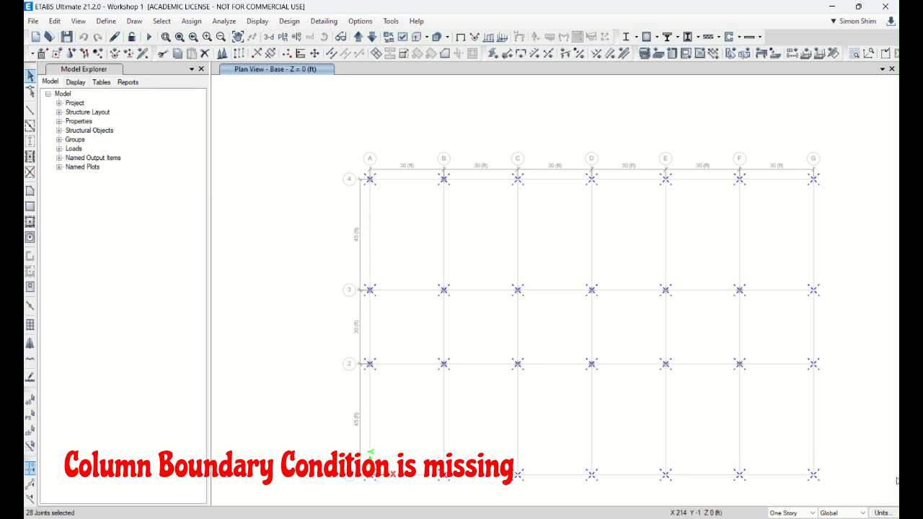
click(191, 21)
mouse_move(344, 39)
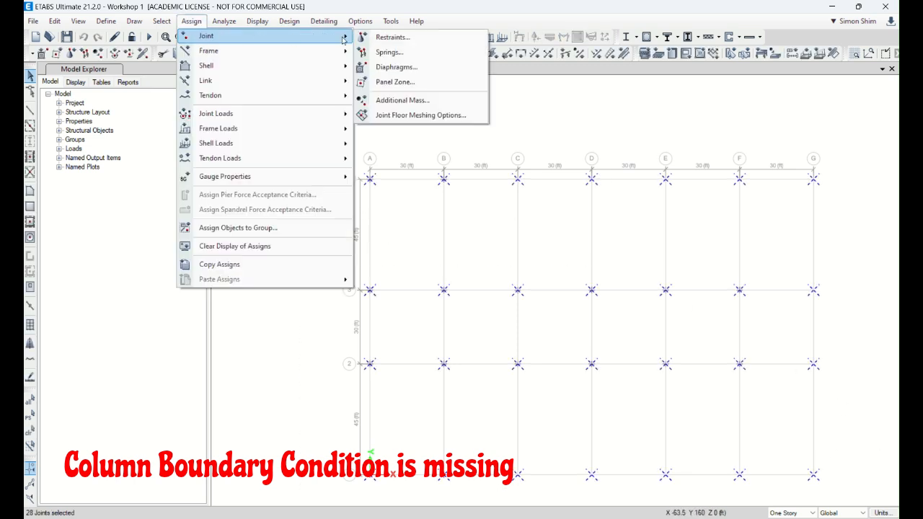
click(389, 37)
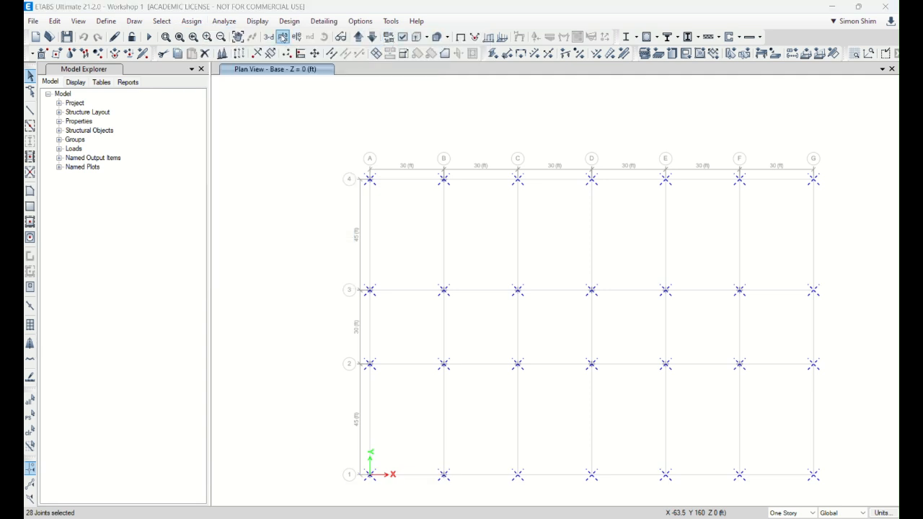
click(191, 20)
mouse_move(207, 37)
click(392, 36)
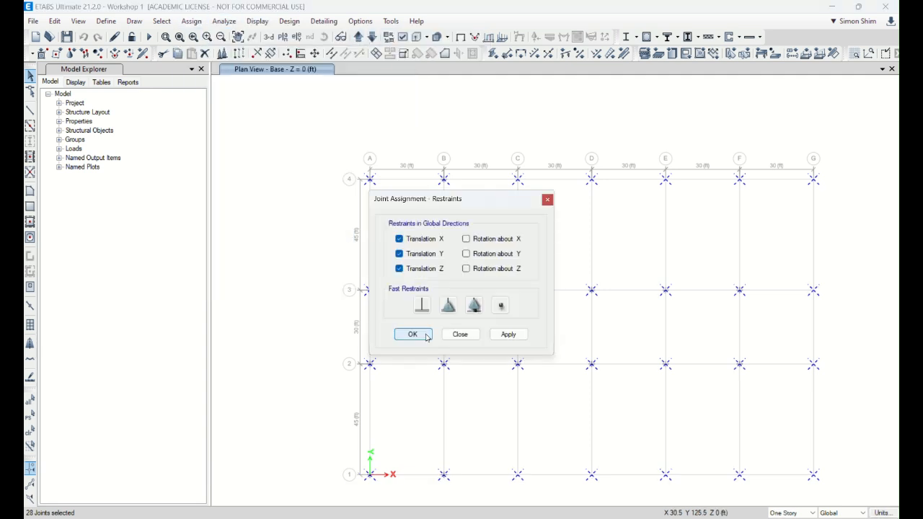
click(505, 335)
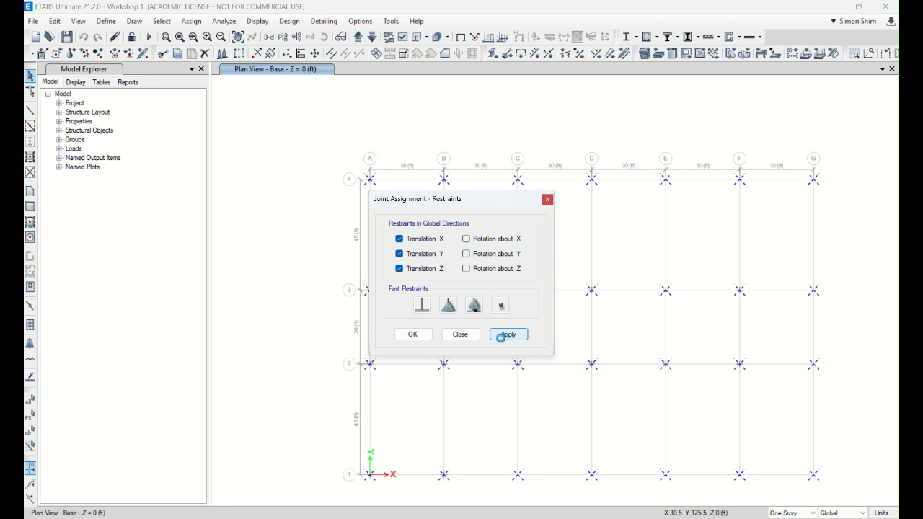
click(413, 335)
Step: Show the model in 3D and set the minimum graphic font size to 7 points so labels and supports are readable
click(271, 38)
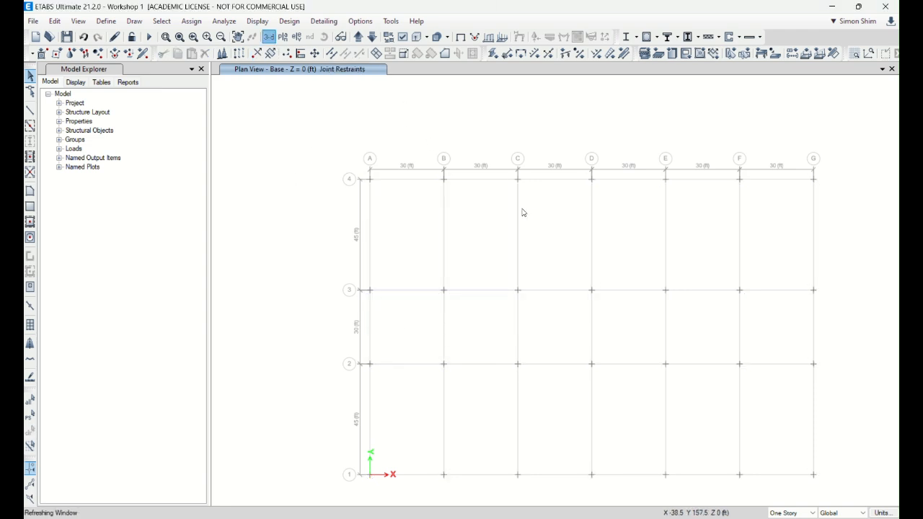
scroll(568, 467, up, 3)
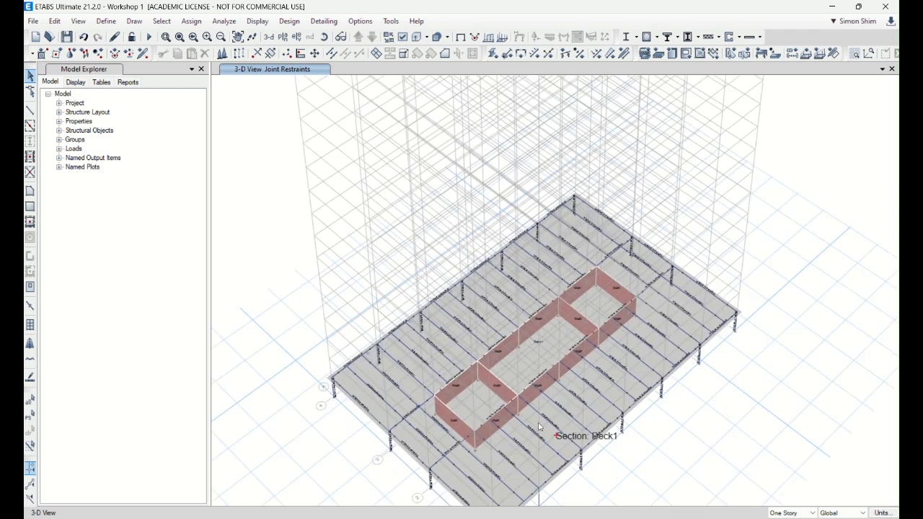
scroll(299, 385, up, 5)
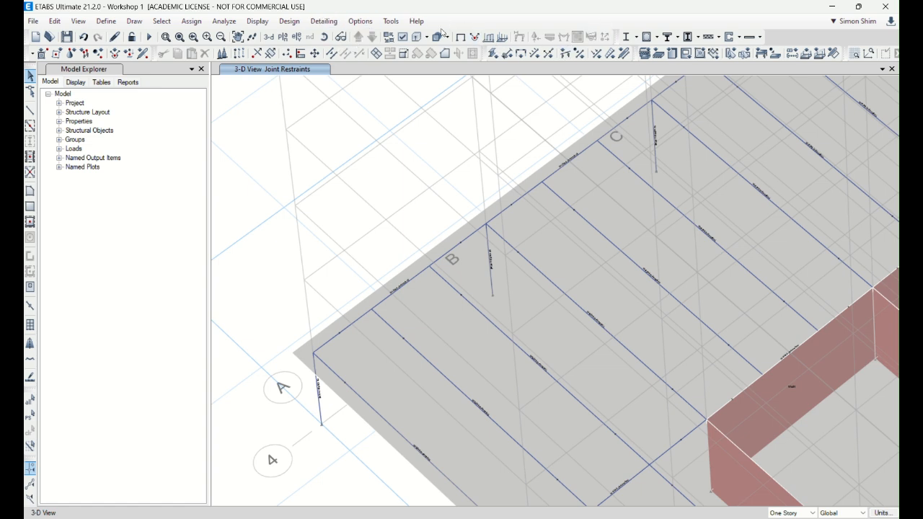
click(360, 22)
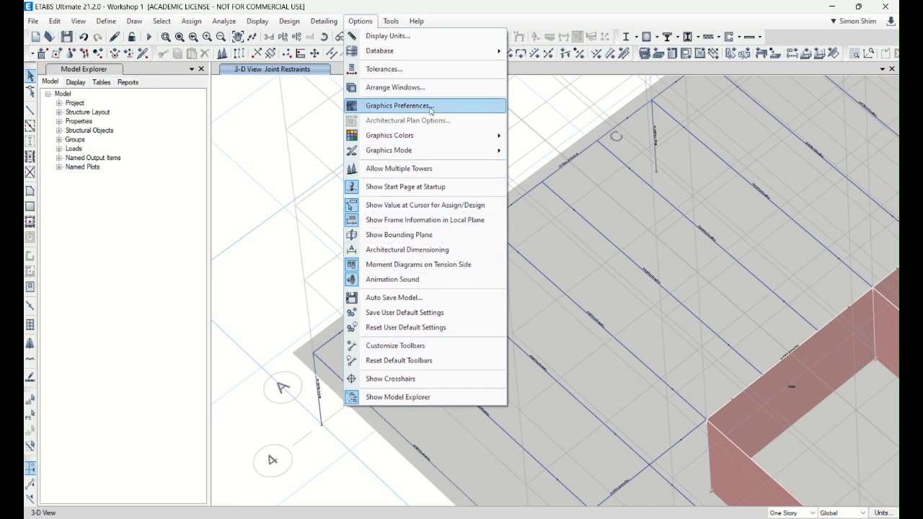
click(389, 106)
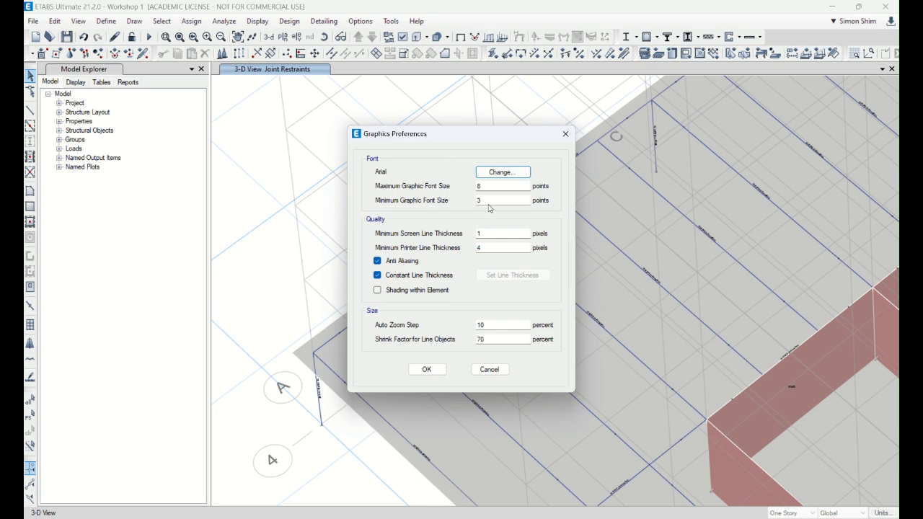
click(424, 370)
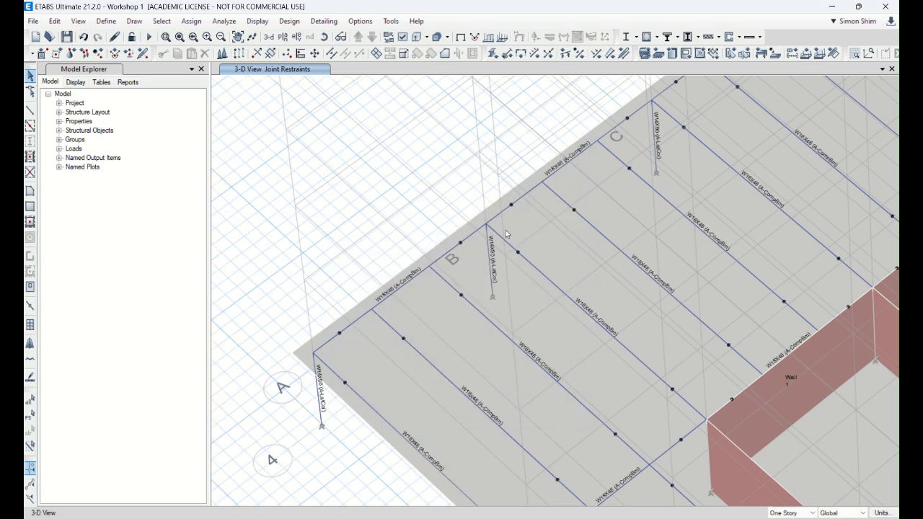
Step: Run the analysis and show the plan view of Story1
click(148, 36)
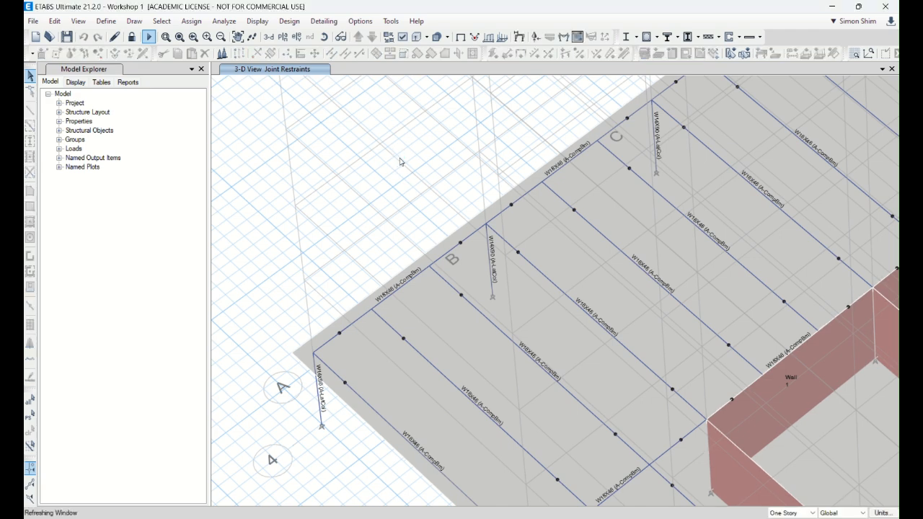
click(282, 37)
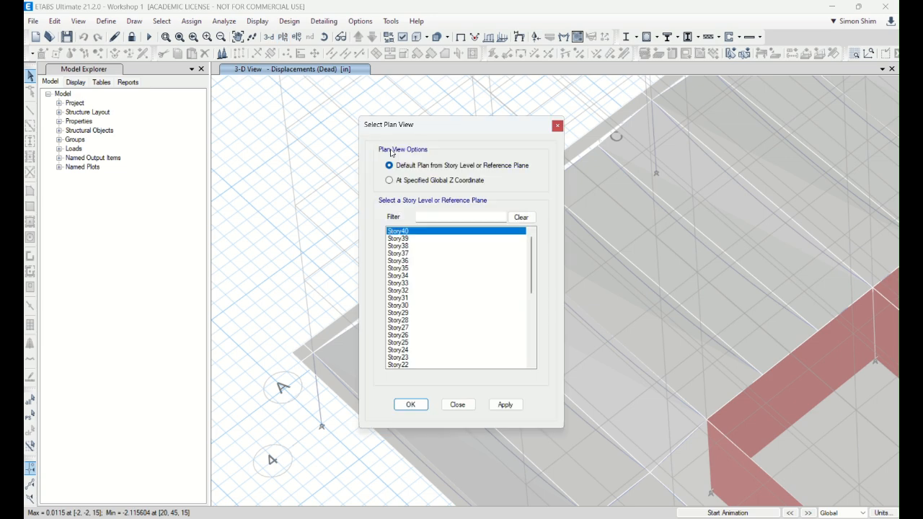
scroll(453, 340, down, 2)
scroll(452, 339, down, 3)
click(424, 358)
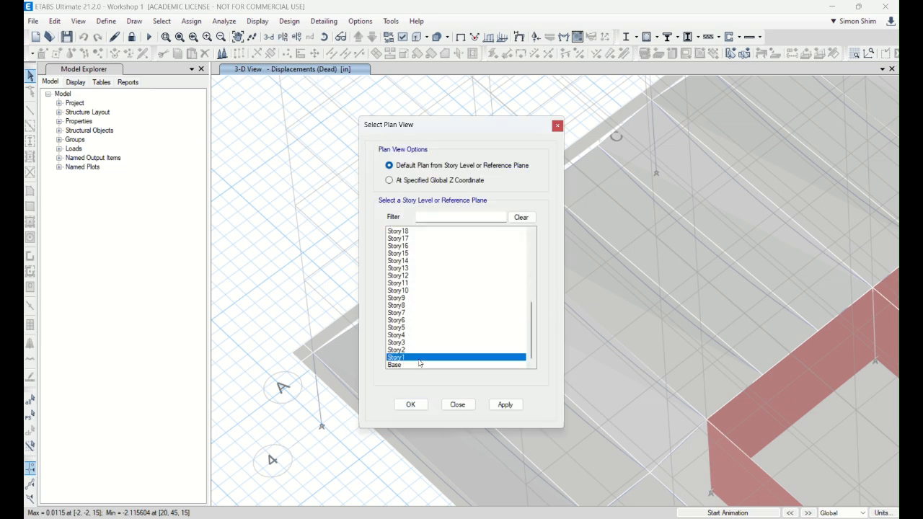
click(411, 405)
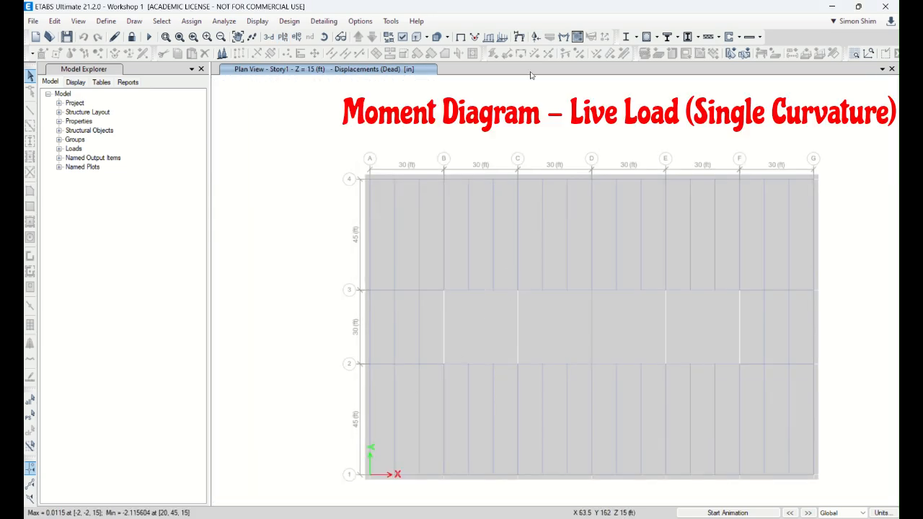
Step: Display the Moment 3-3 diagram and the Shear 2-2 diagram of the Story1 frames for the Dead load case
click(564, 38)
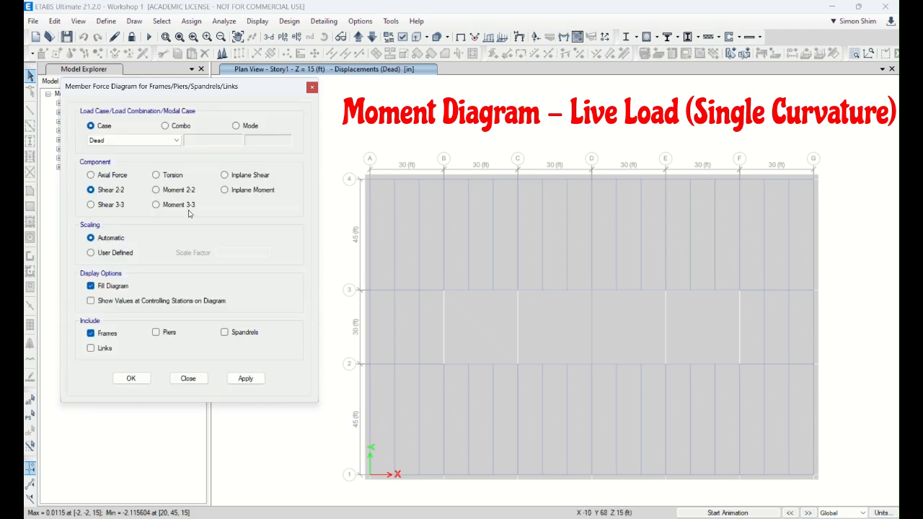
click(245, 377)
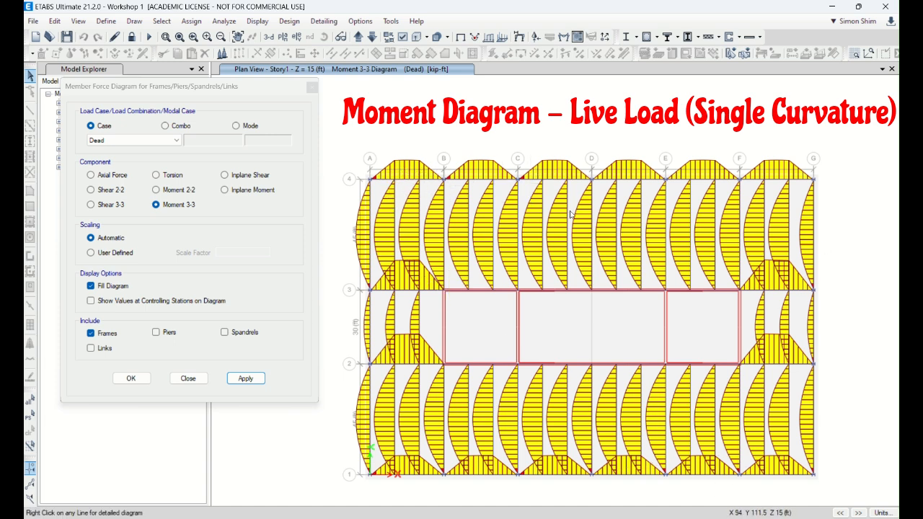
click(112, 191)
click(245, 378)
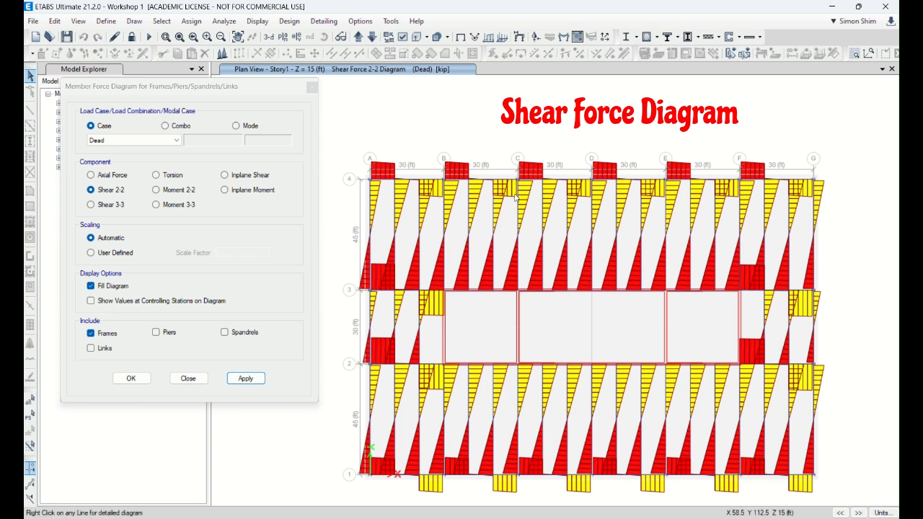
Step: Bring back the Moment 3-3 diagram for the Dead case and finish with the member force settings
click(179, 204)
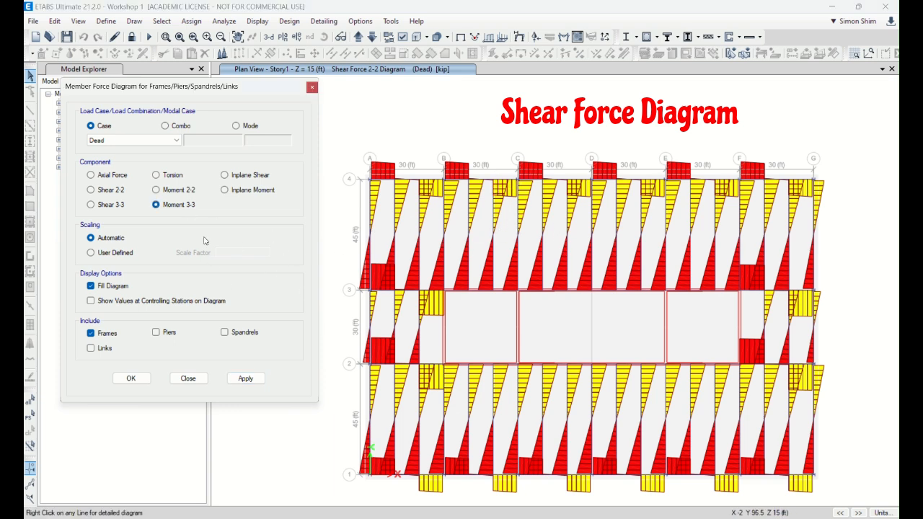
click(245, 377)
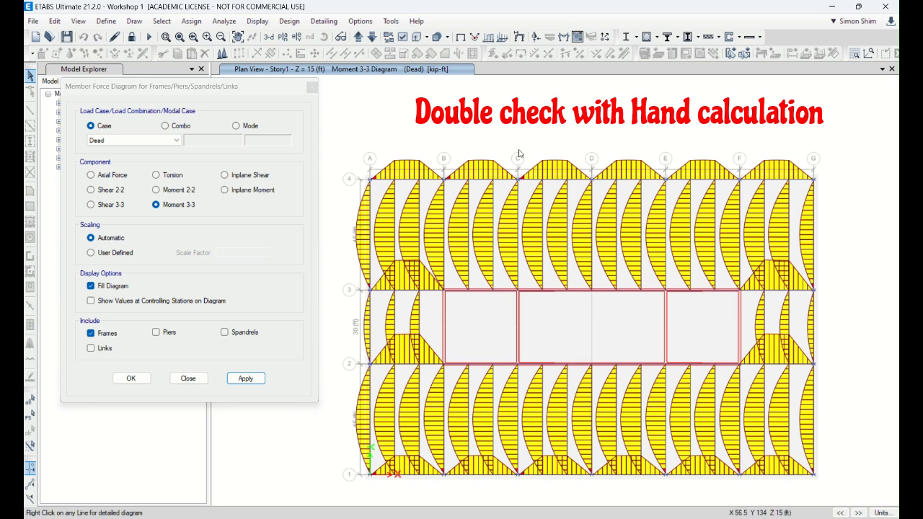
click(187, 379)
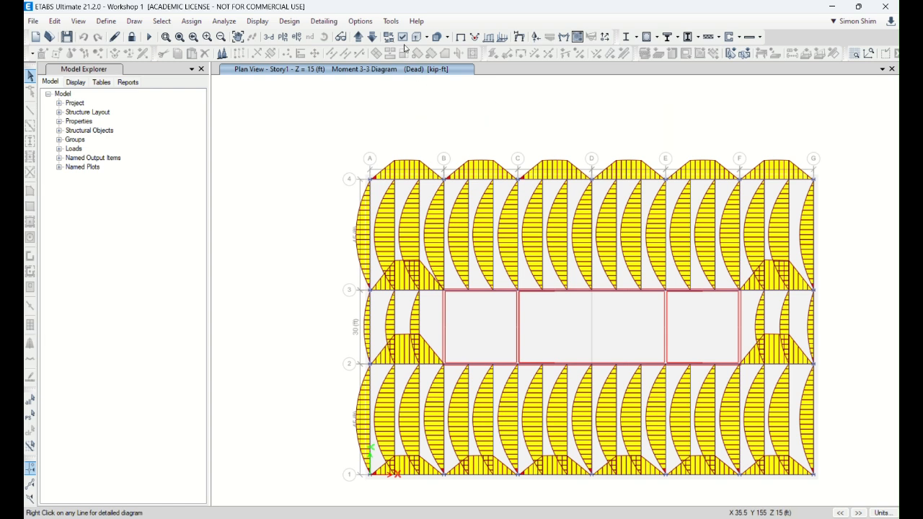
Step: Return to the undeformed Story1 plan and change the graphics mode so section labels and beam-end release dots are readable
click(460, 36)
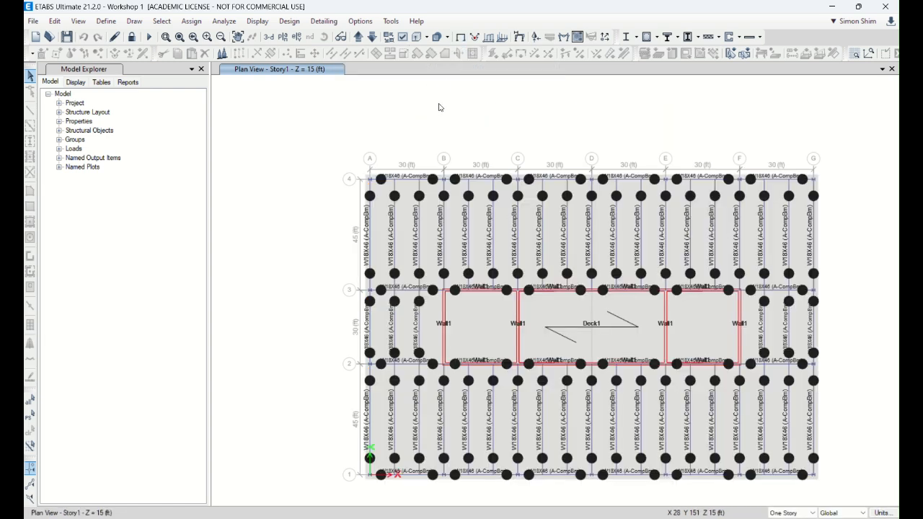
click(359, 21)
mouse_move(425, 135)
click(530, 154)
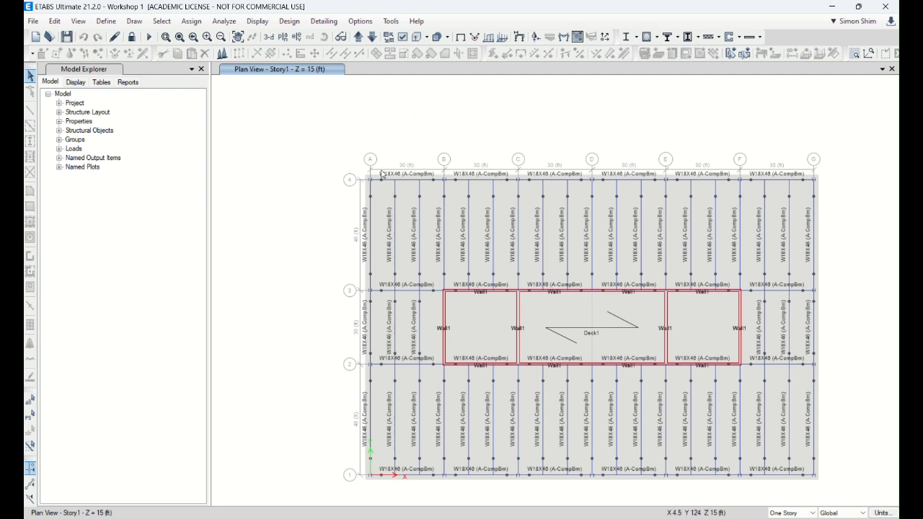
Step: Select all Story1 beams by object type and overwrite their frame design procedure with Composite Beam Design
click(169, 28)
mouse_move(175, 37)
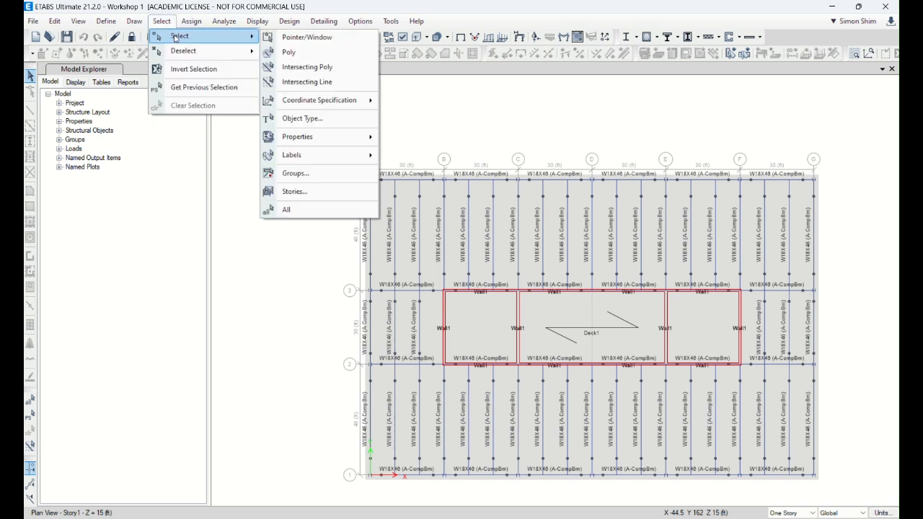
click(339, 124)
click(402, 196)
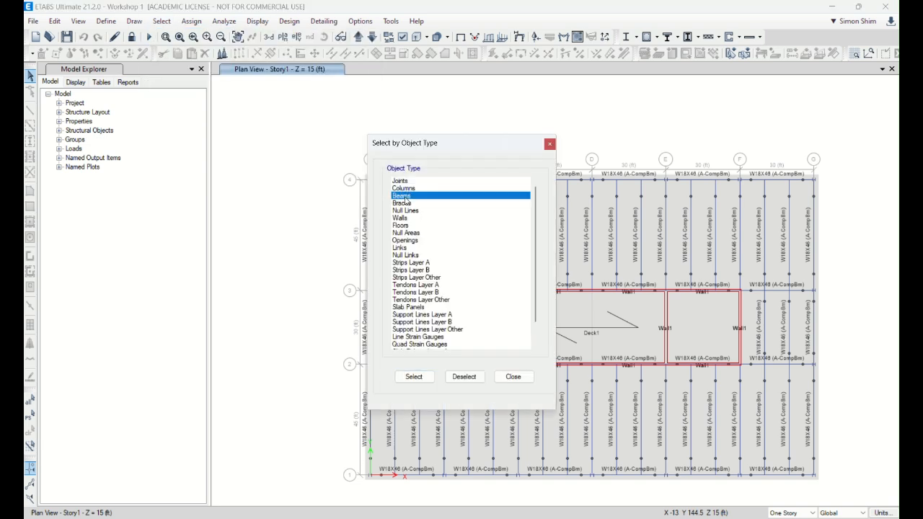
click(414, 376)
click(513, 376)
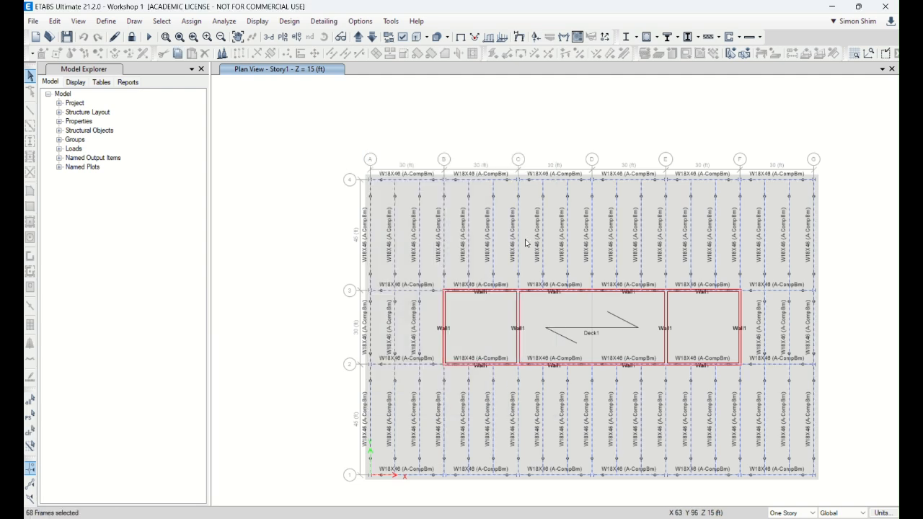
click(328, 24)
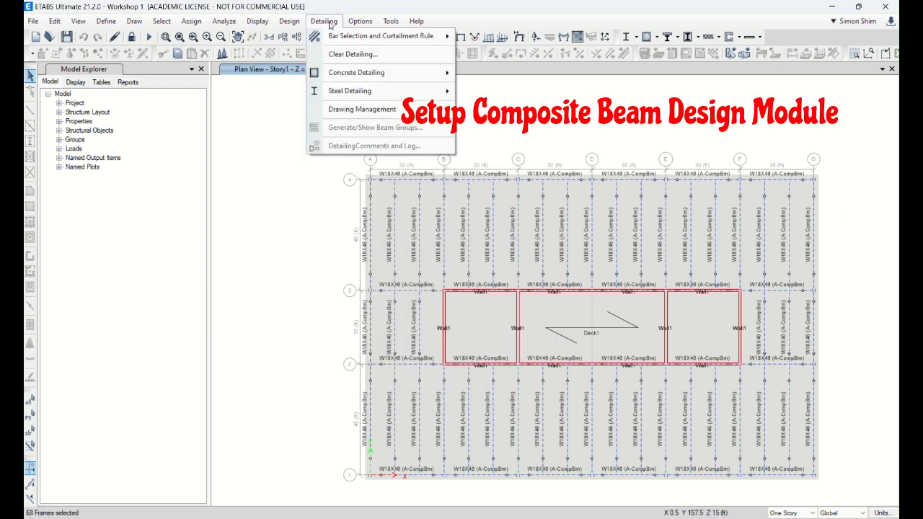
mouse_move(301, 22)
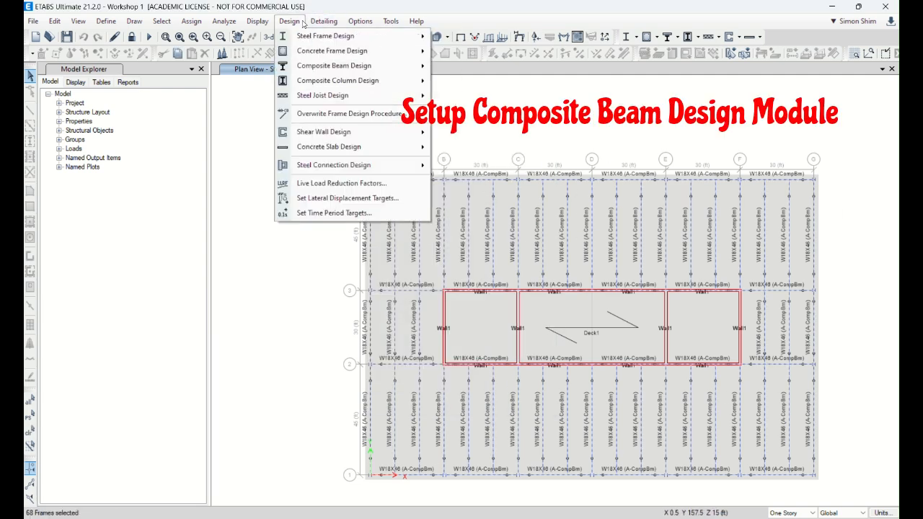
click(377, 118)
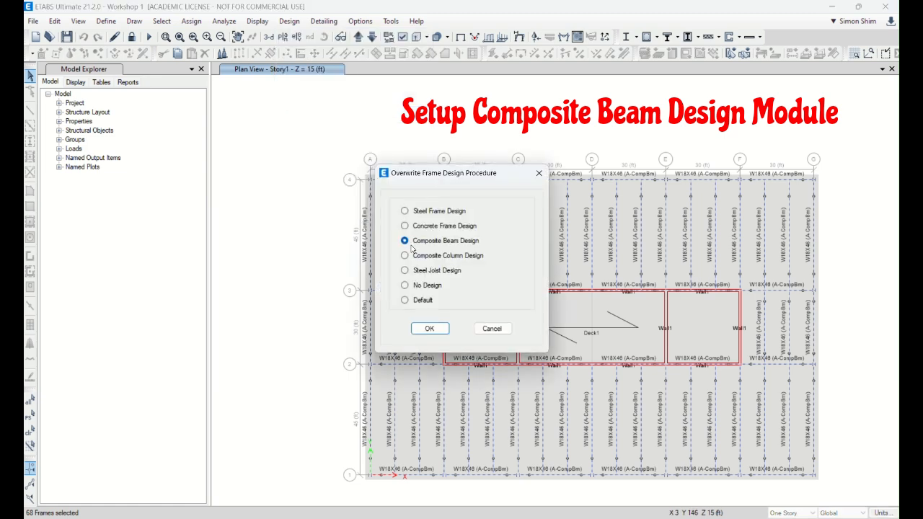
click(429, 328)
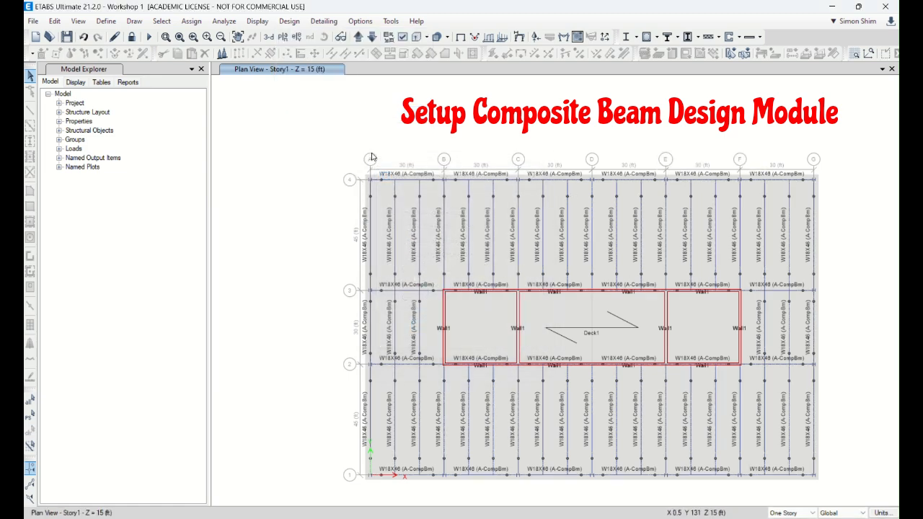
Step: Select everything on the Story1 plan, run the composite beam design check, and clear the selection
drag(312, 116, 863, 492)
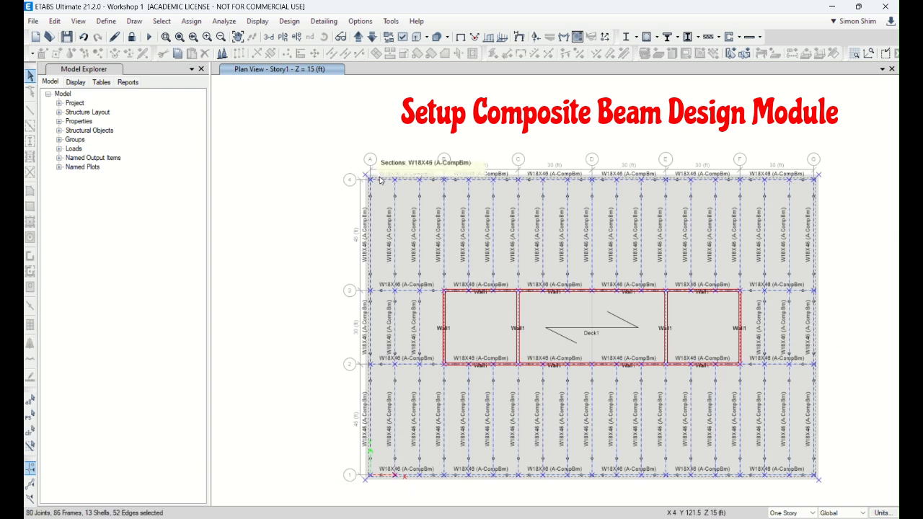
click(292, 24)
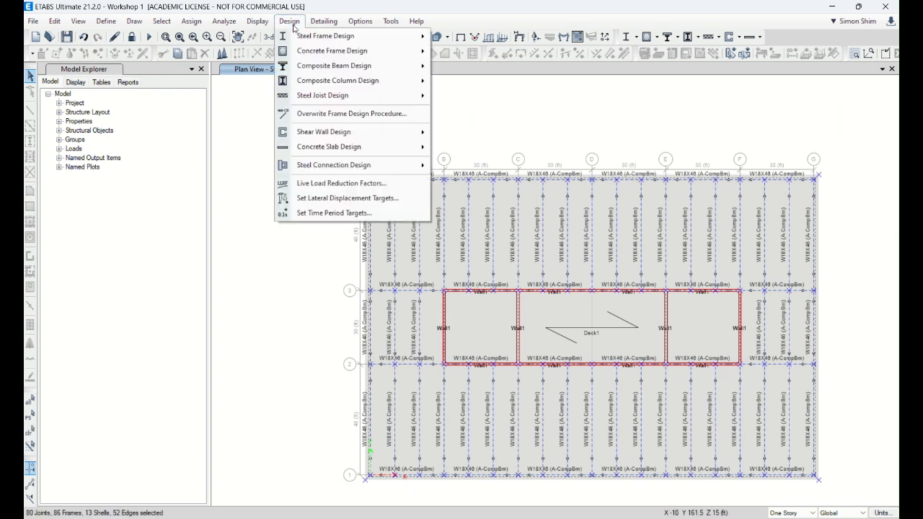
mouse_move(323, 67)
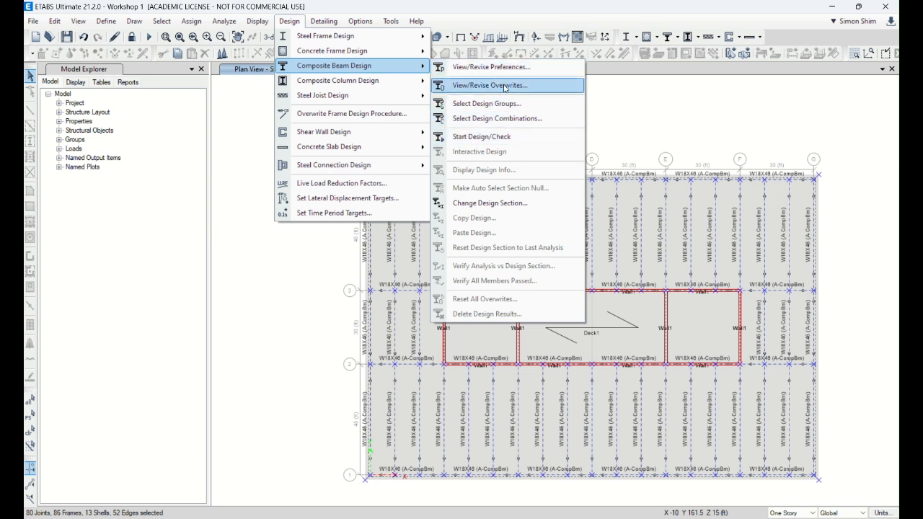
click(485, 141)
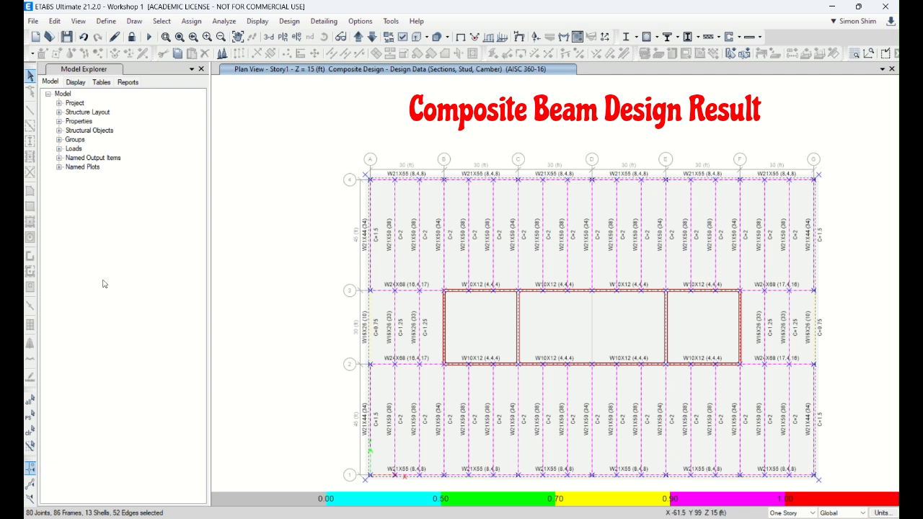
click(30, 431)
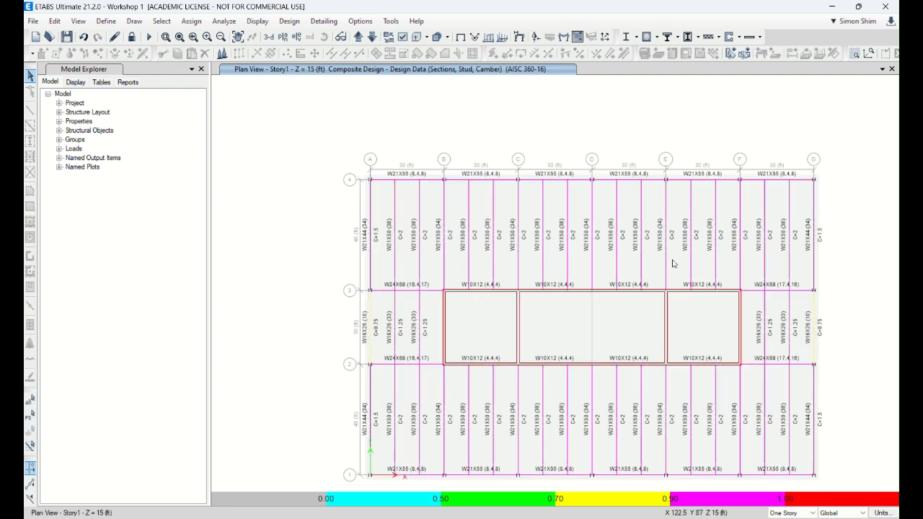
Step: Open the interactive composite design review of the first beam past grid C toward D, between grids 3 and 4
right_click(544, 261)
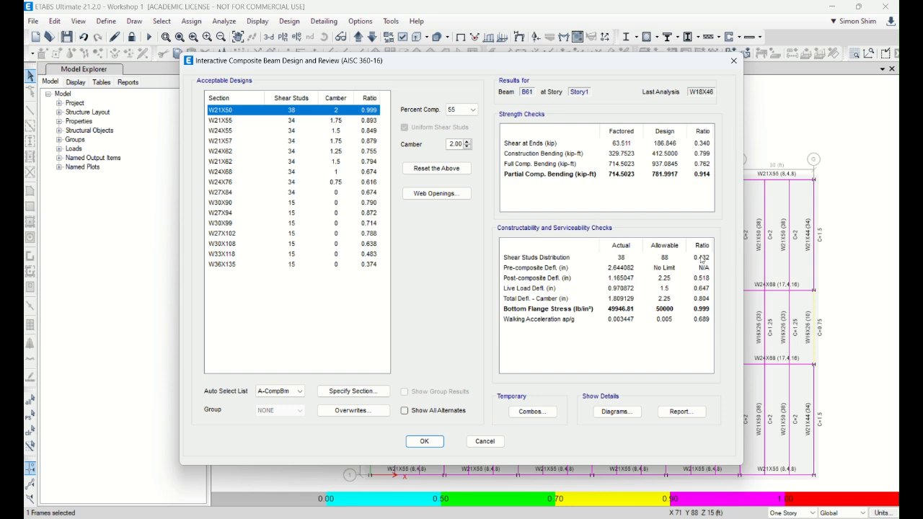
Step: Review the beam's design details report, and show its Live load case diagrams beside the design check results
click(672, 417)
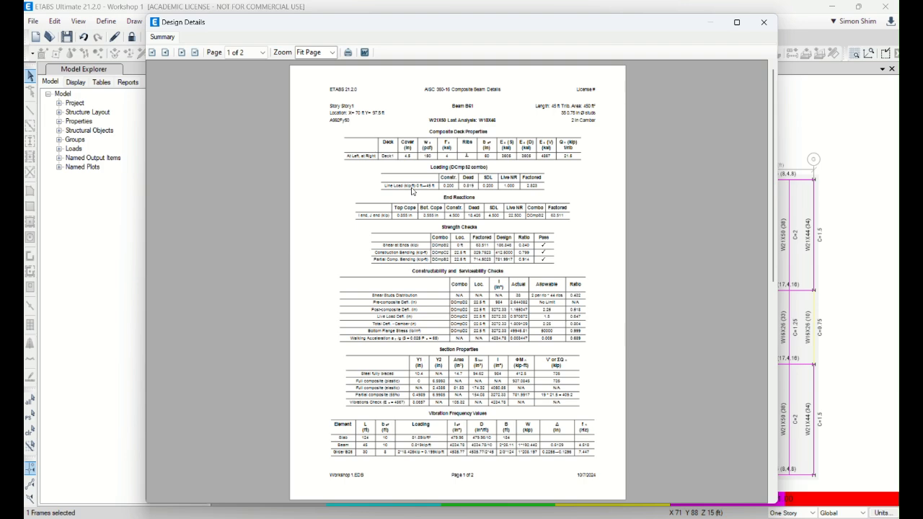
click(763, 24)
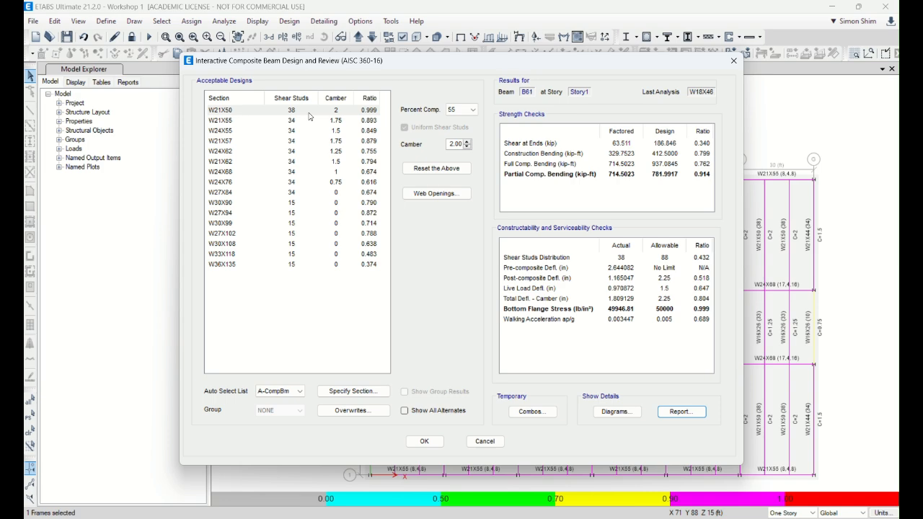
click(597, 415)
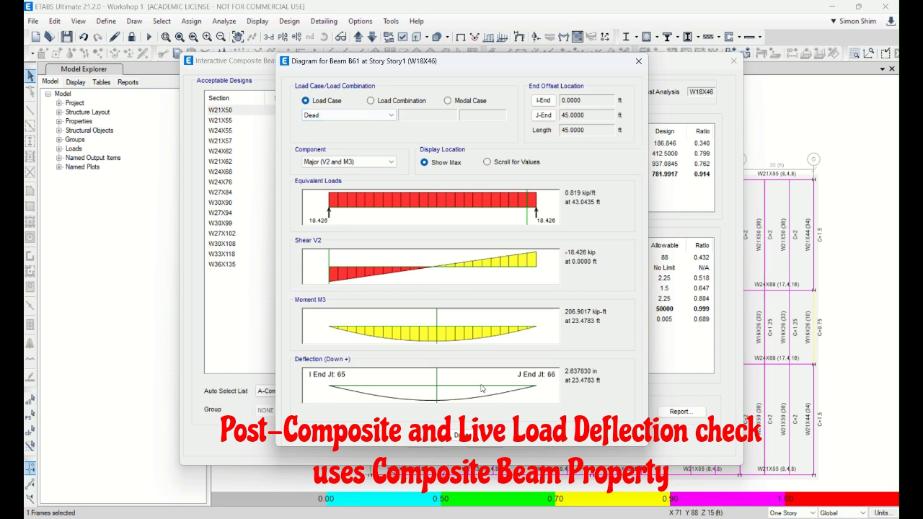
click(394, 115)
click(352, 132)
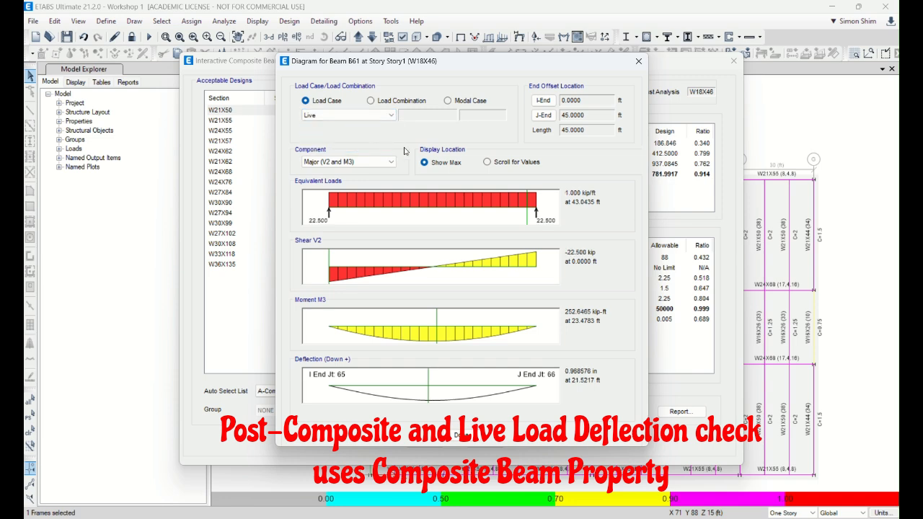
drag(465, 62, 329, 45)
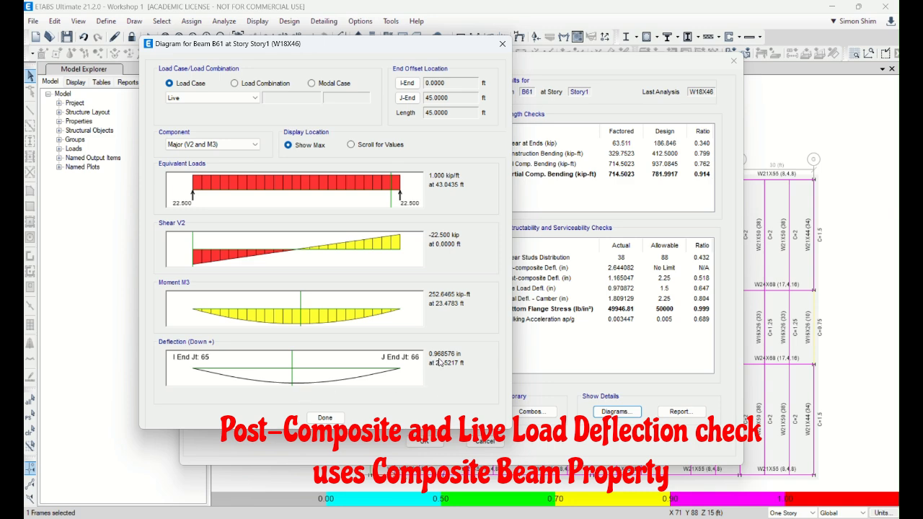
drag(426, 50, 358, 41)
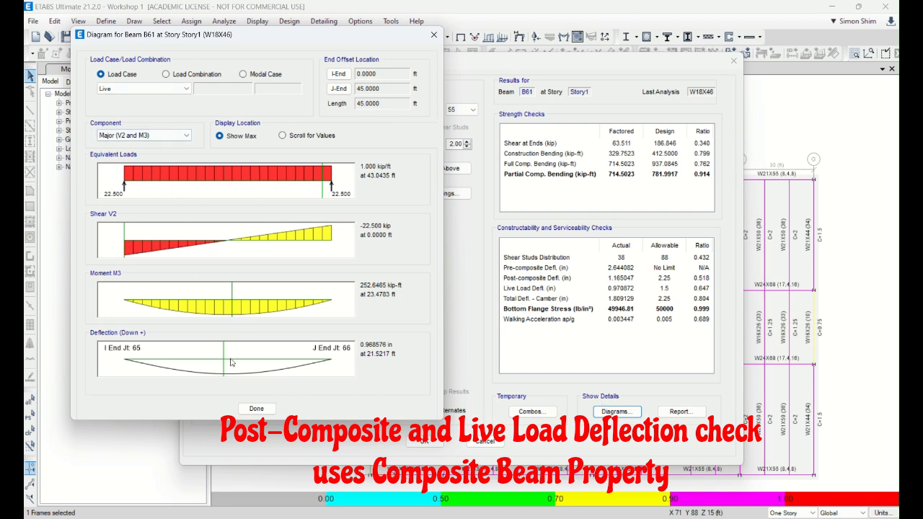
Step: Compare the beam's SDead, Live and Dead load case diagrams with the deflection checks, and close the diagrams
click(186, 89)
click(144, 112)
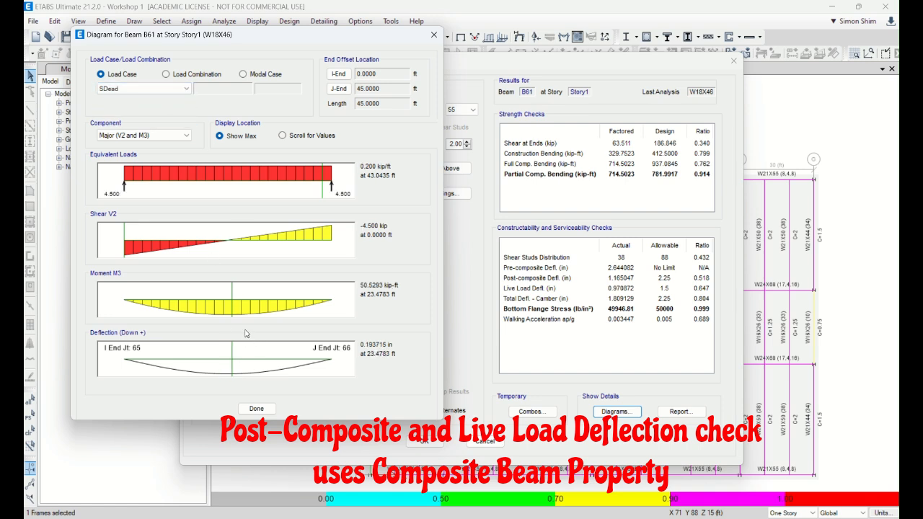
click(185, 90)
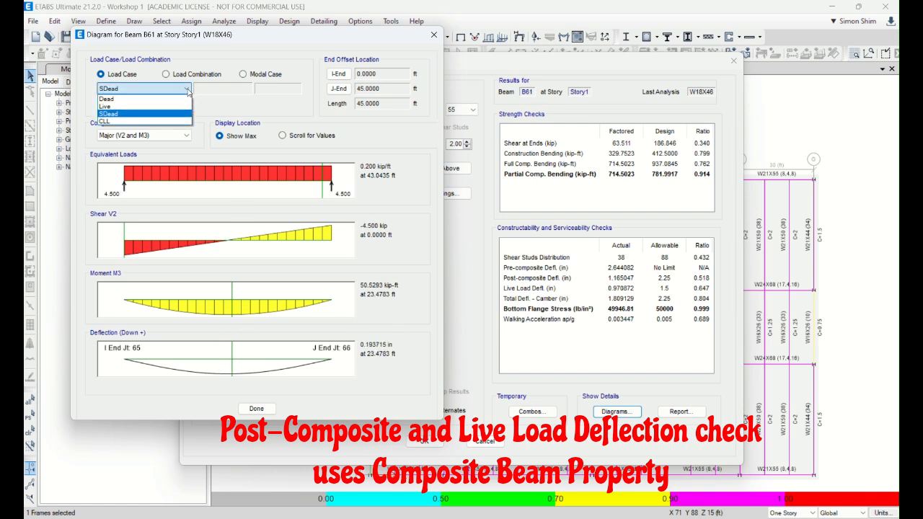
click(139, 106)
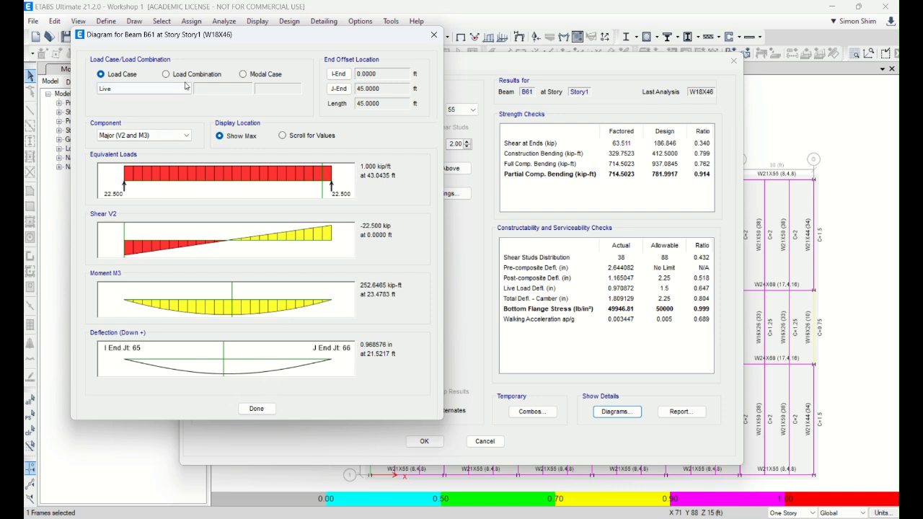
click(145, 88)
click(141, 97)
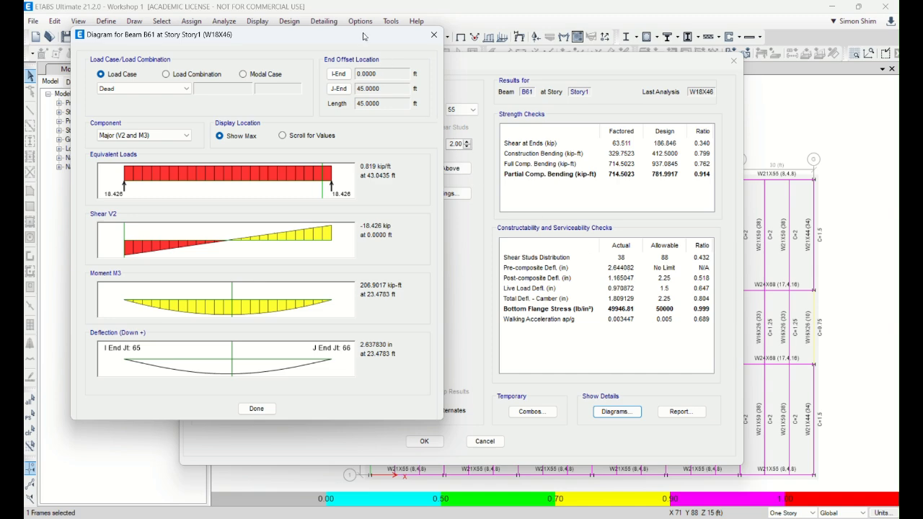
drag(365, 35, 357, 130)
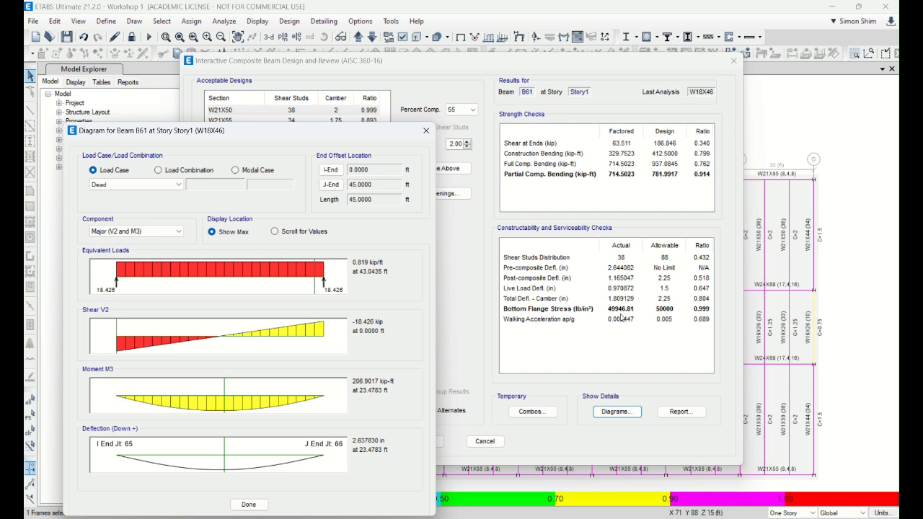
drag(351, 136, 361, 109)
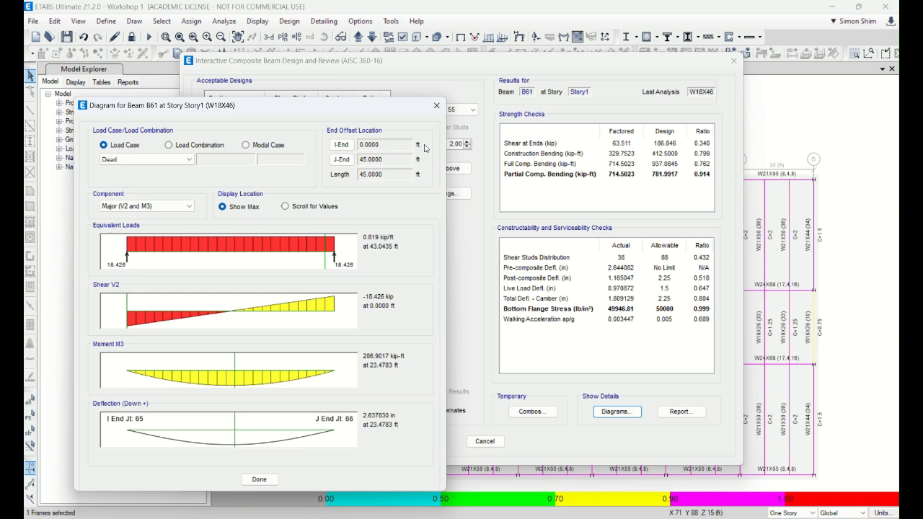
click(436, 105)
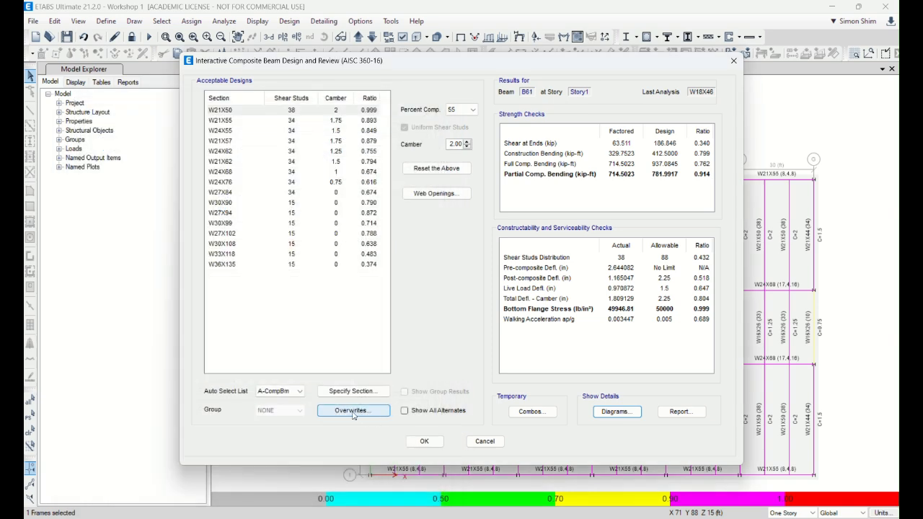
Step: Inspect the available sections and the composite beam overwrites, including deflection and deck, and leave the beam review without changes
click(357, 392)
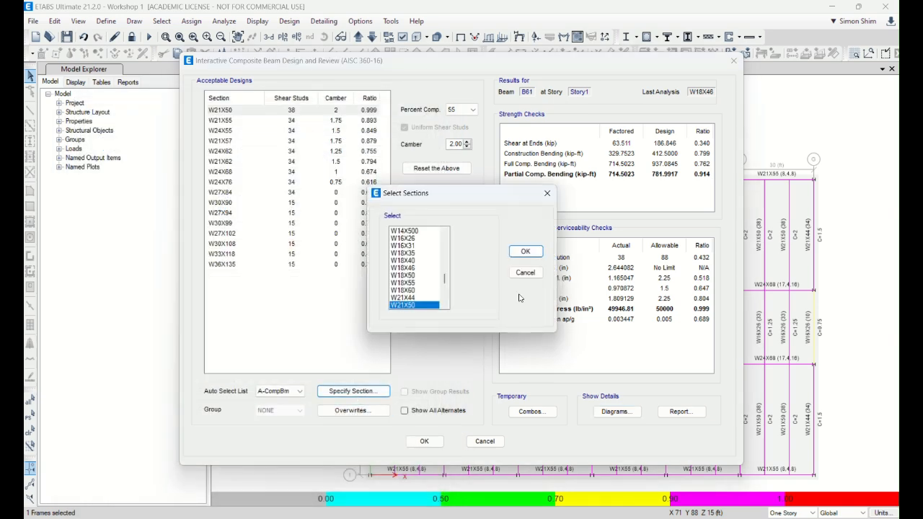
click(526, 273)
click(346, 410)
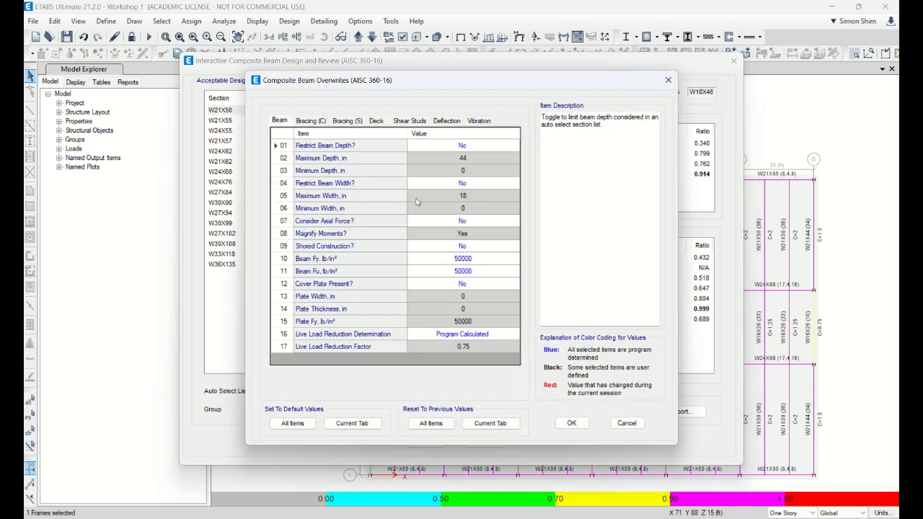
click(446, 124)
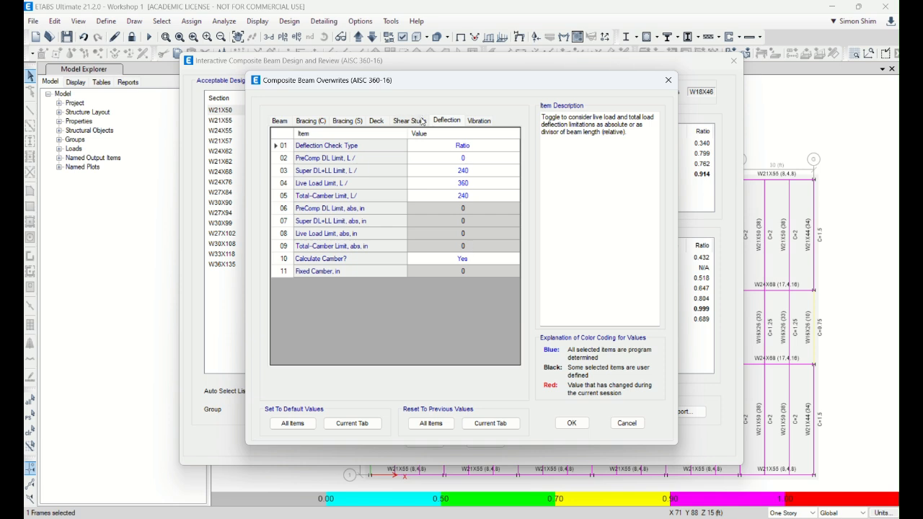
click(480, 123)
click(410, 122)
click(376, 121)
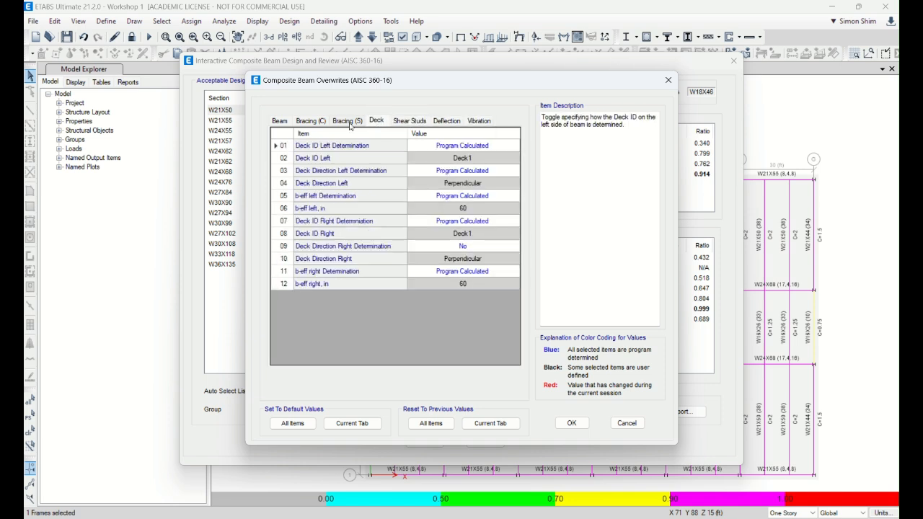
click(311, 121)
click(278, 120)
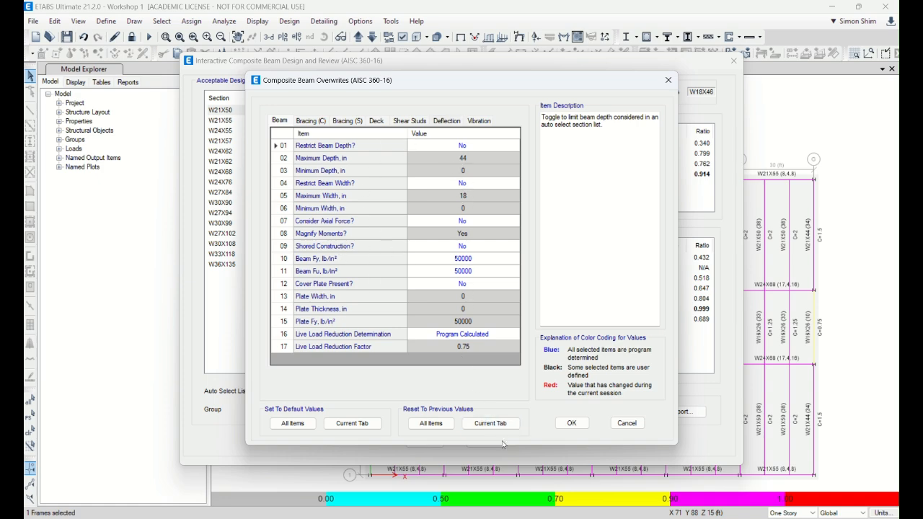
click(624, 425)
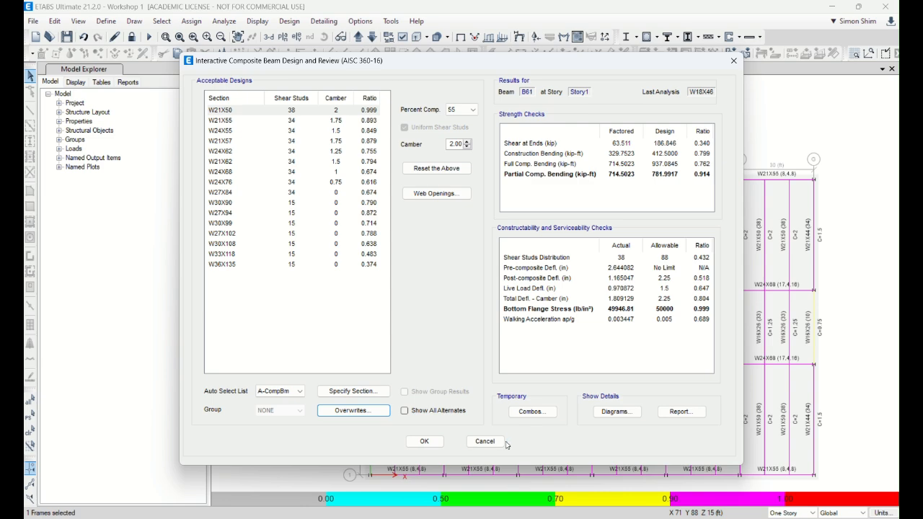
click(484, 441)
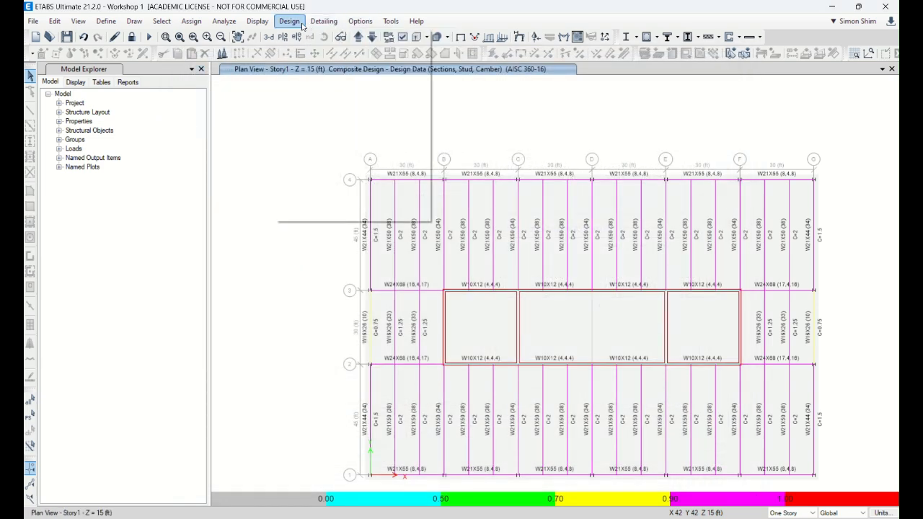
Step: Check the camber settings in the composite beam design preferences, leaving them as they are
click(289, 21)
mouse_move(402, 68)
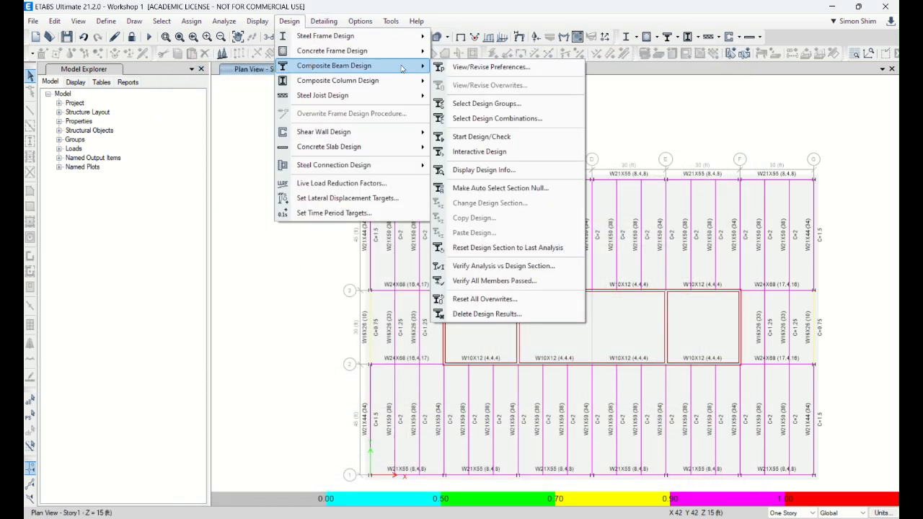
click(490, 68)
click(347, 120)
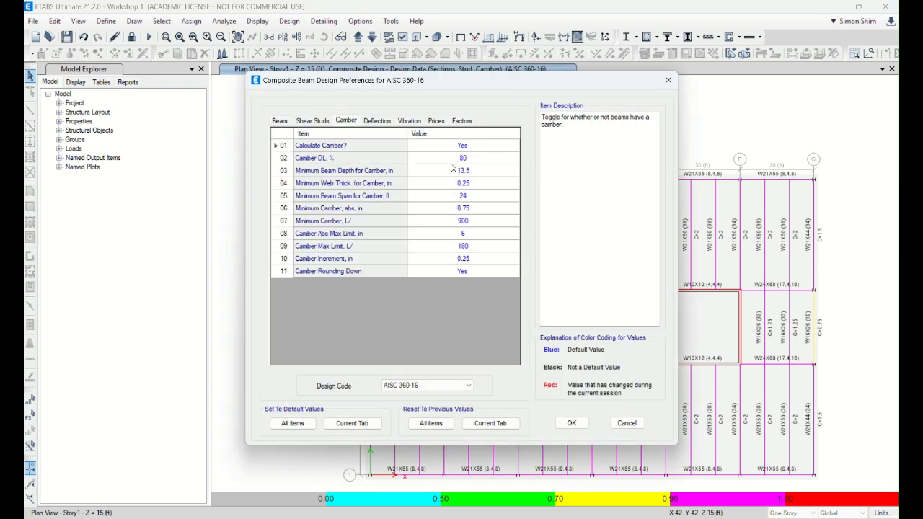
click(634, 424)
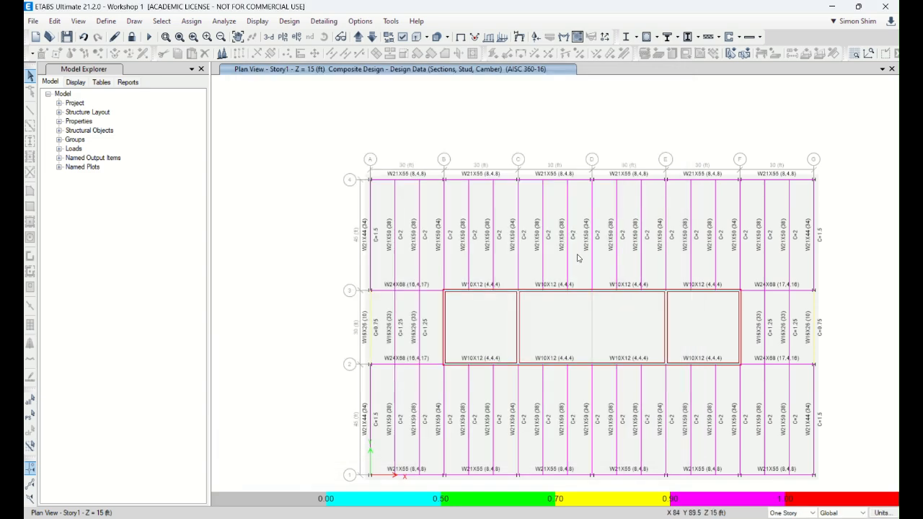
Step: Open the interactive design review of the second beam past grid C, between grids 3 and 4, and start a blank Excel workbook
right_click(566, 259)
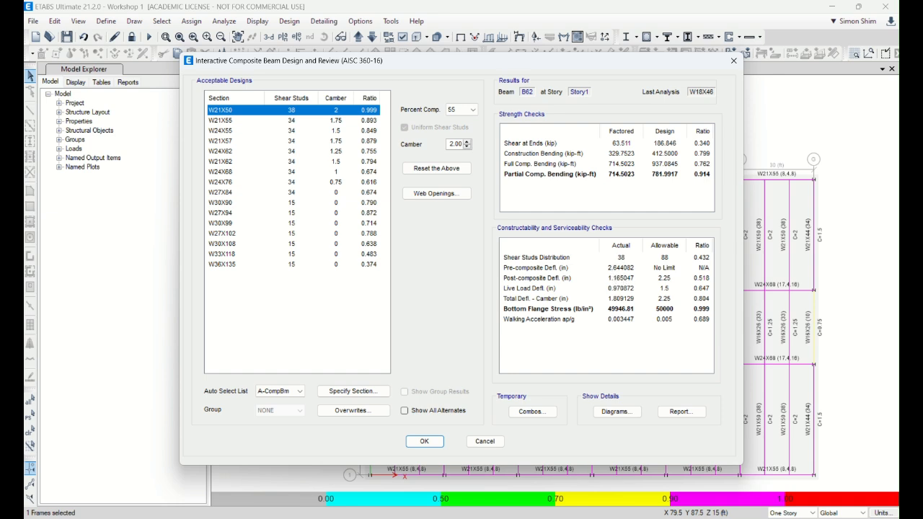
click(345, 518)
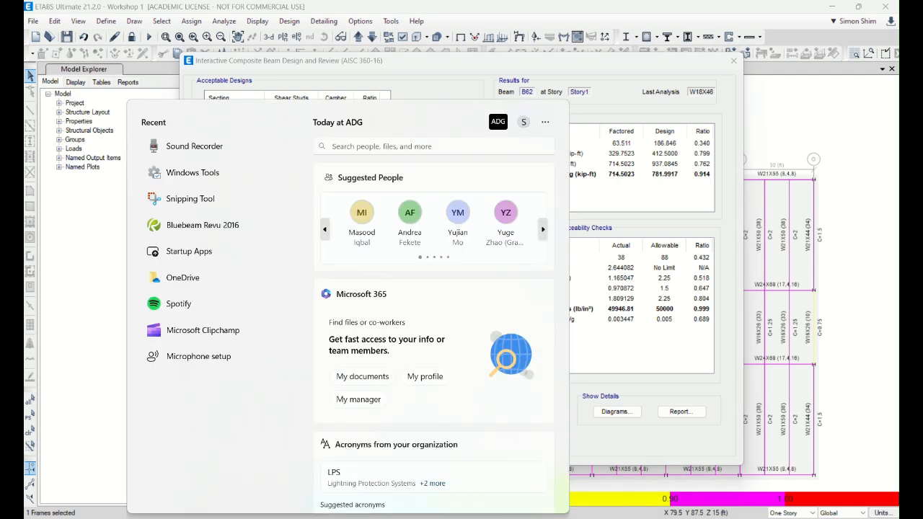
text(exc)
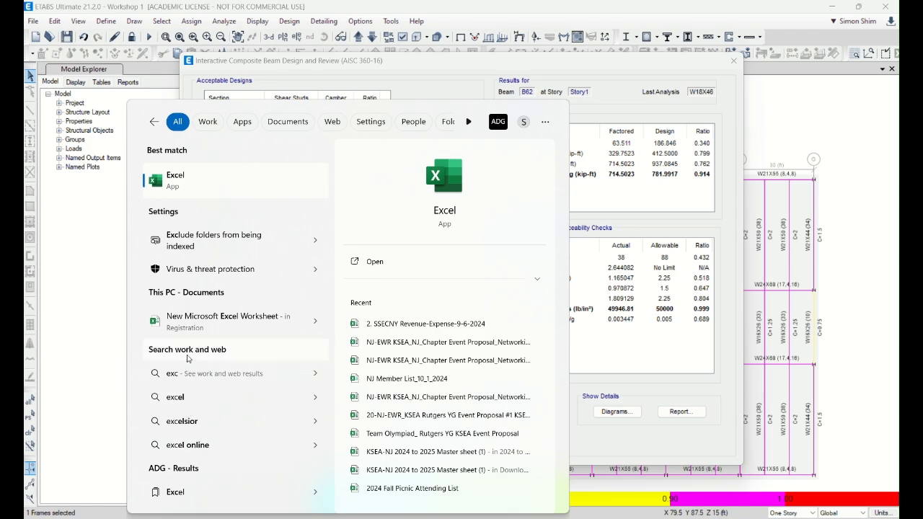
click(196, 191)
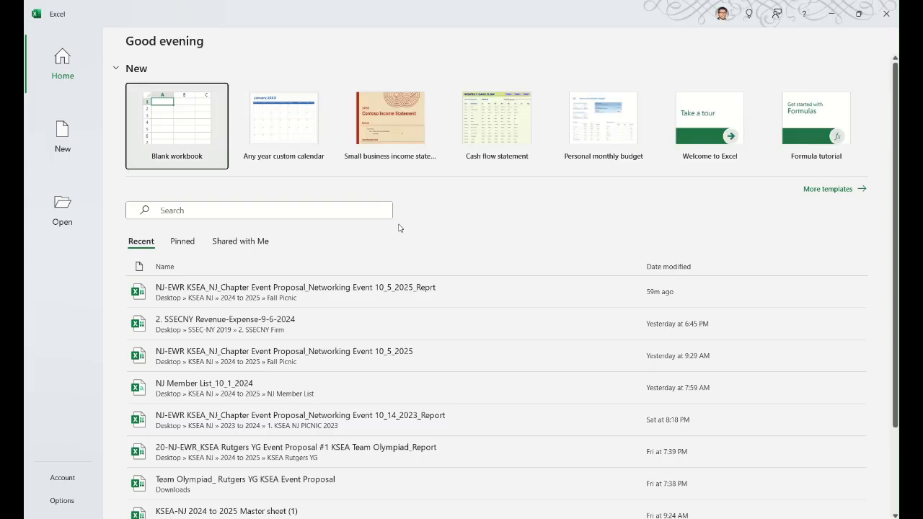
click(155, 121)
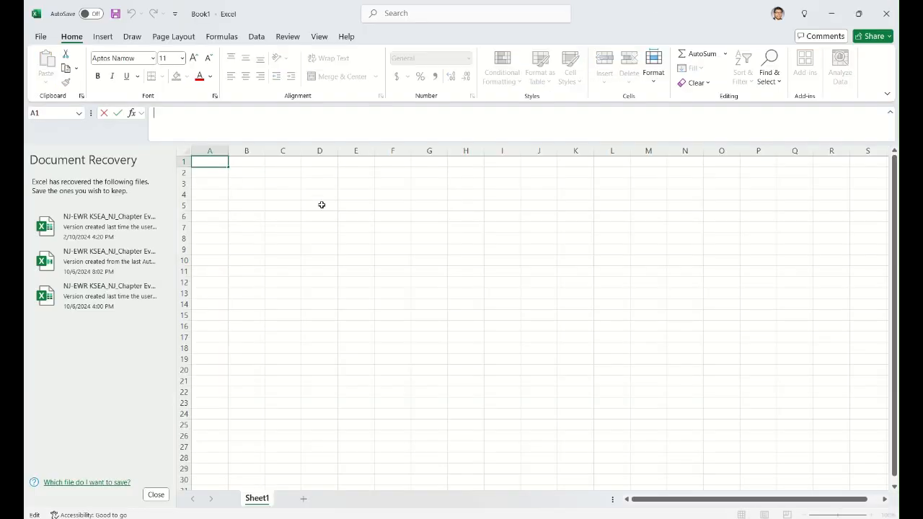
Step: Calculate 80% of the pre-composite deflection in cell D5 with +.8*2.64, and return to ETABS to accept the open beam review
click(321, 204)
text(.)
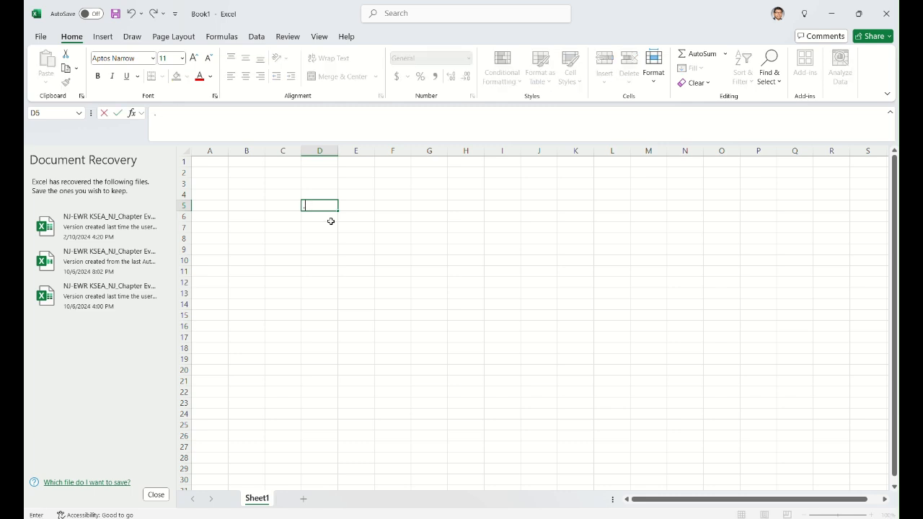
text(8+.8)
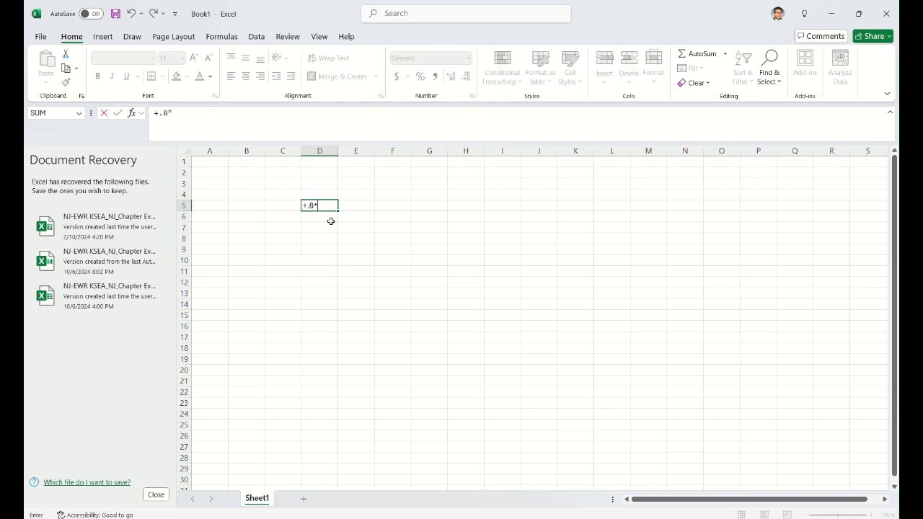
text(*2.64)
key(Return)
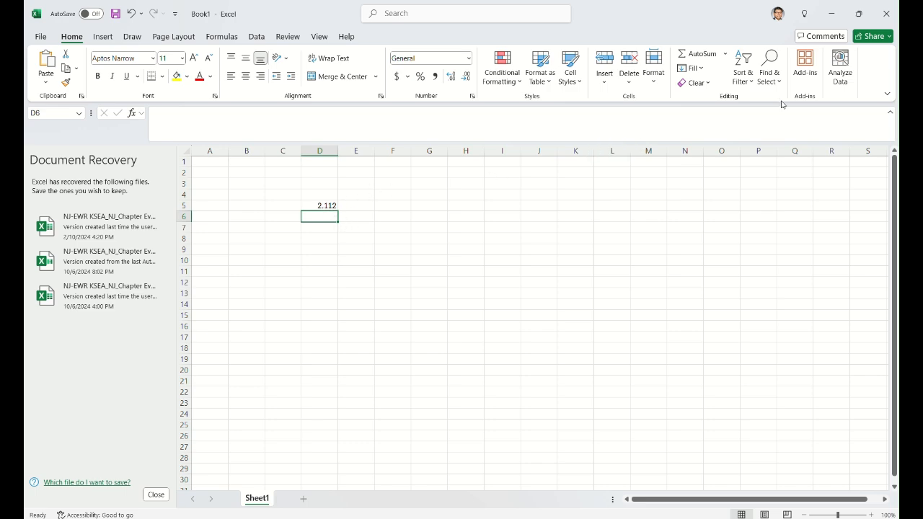
click(833, 17)
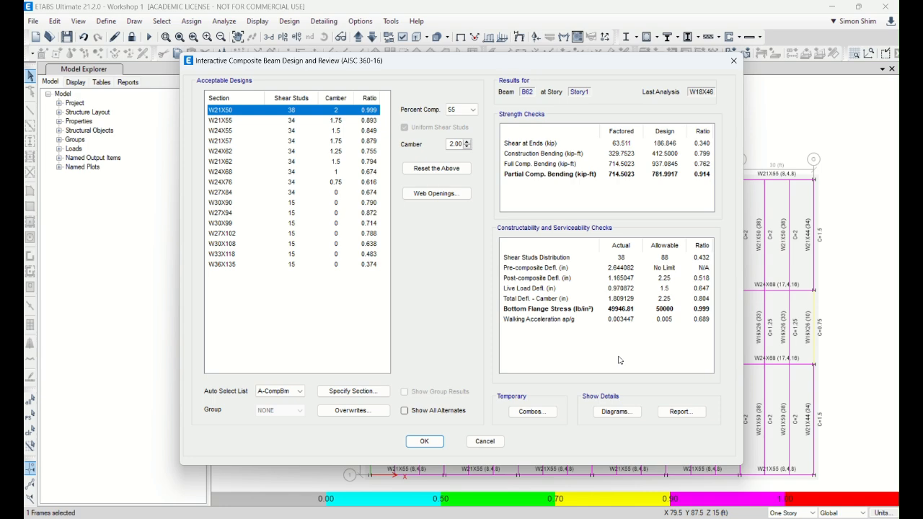
click(424, 441)
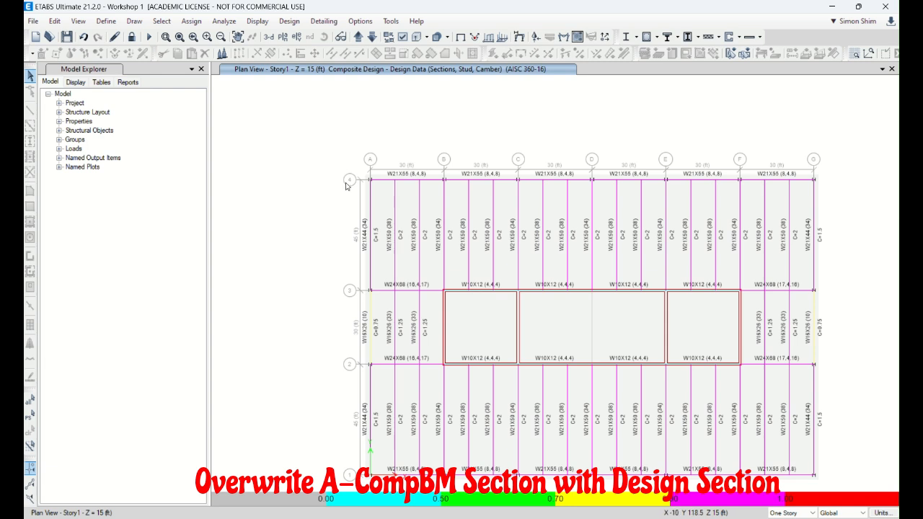
Step: Run the Verify All Members Passed check for the composite beam design and acknowledge the result
right_click(309, 168)
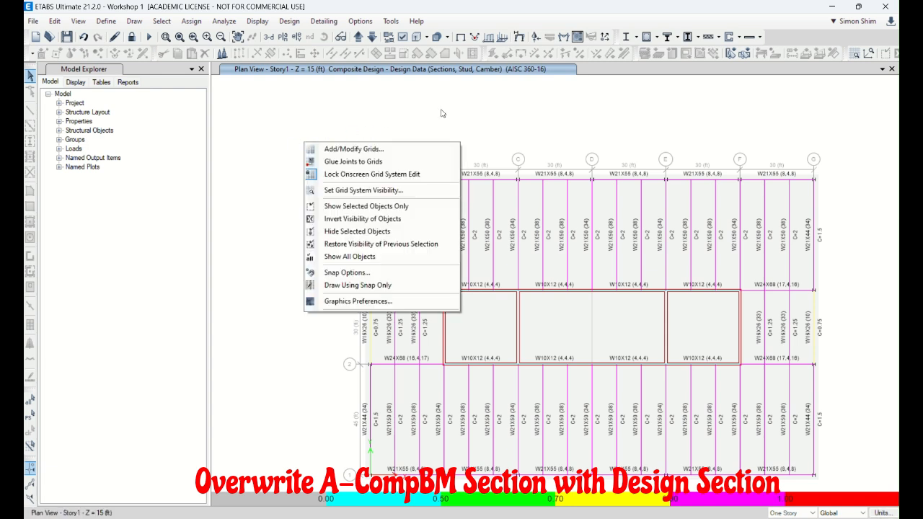
key(Escape)
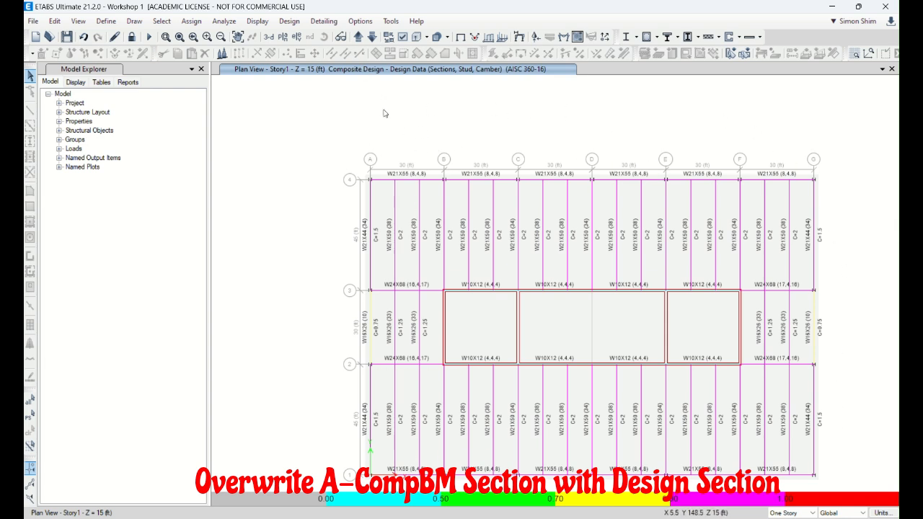
click(293, 24)
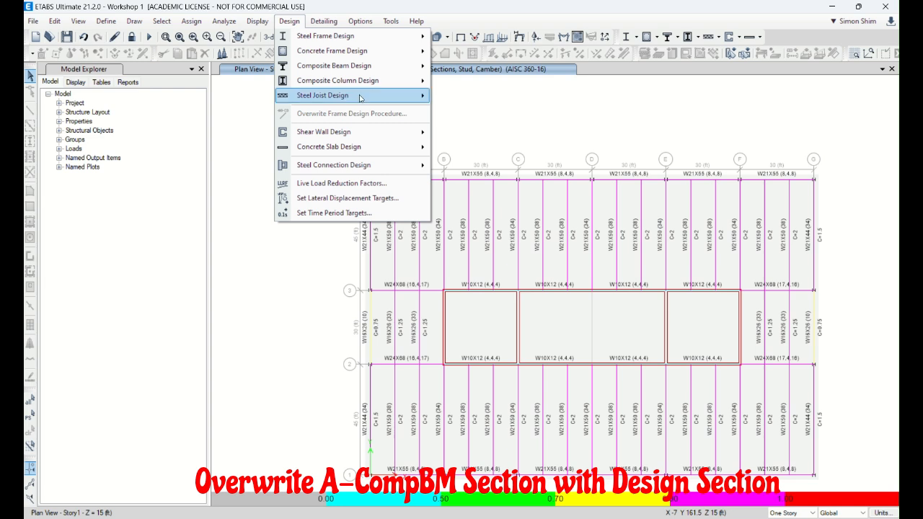
mouse_move(361, 97)
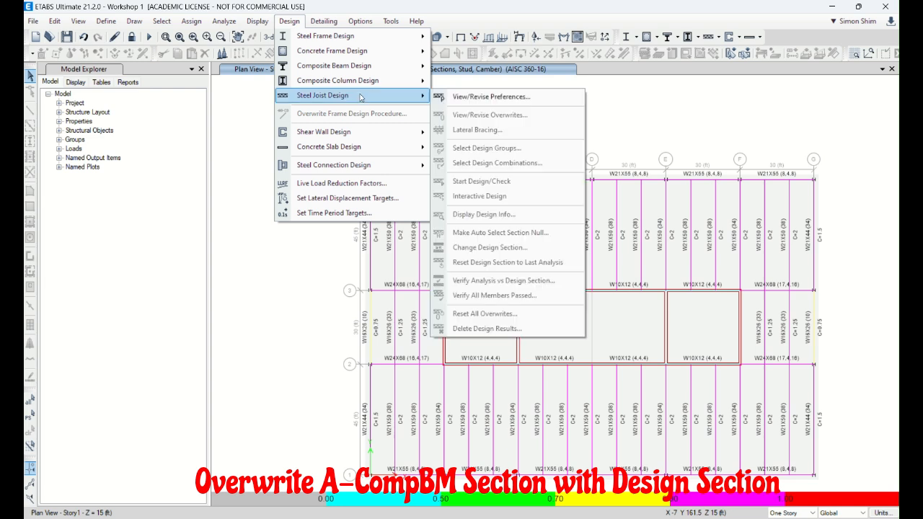
mouse_move(354, 69)
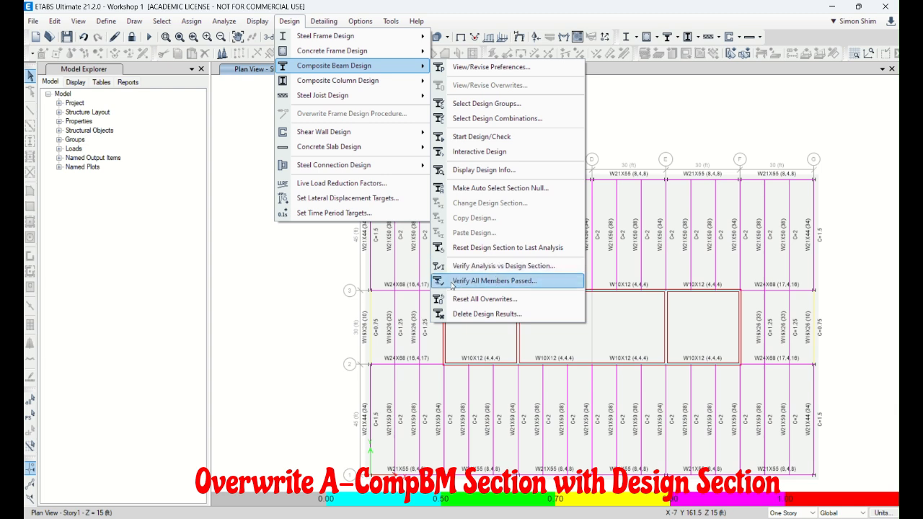
click(498, 281)
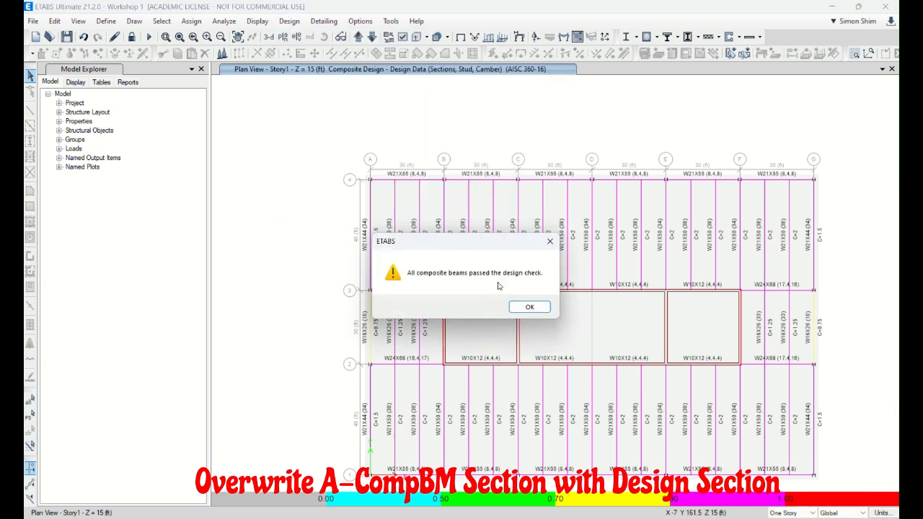
click(516, 308)
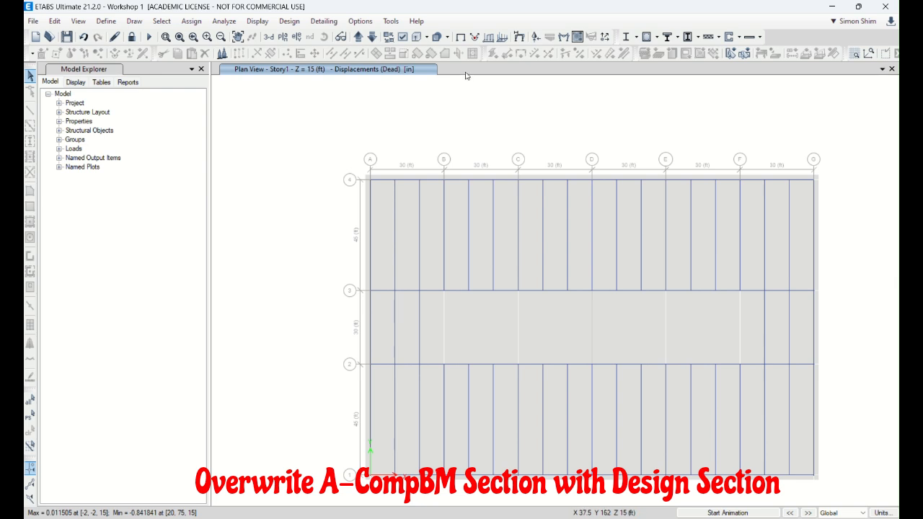
Step: Refresh the Story1 plan and replace the Dead displacement display with the undeformed shape
click(461, 40)
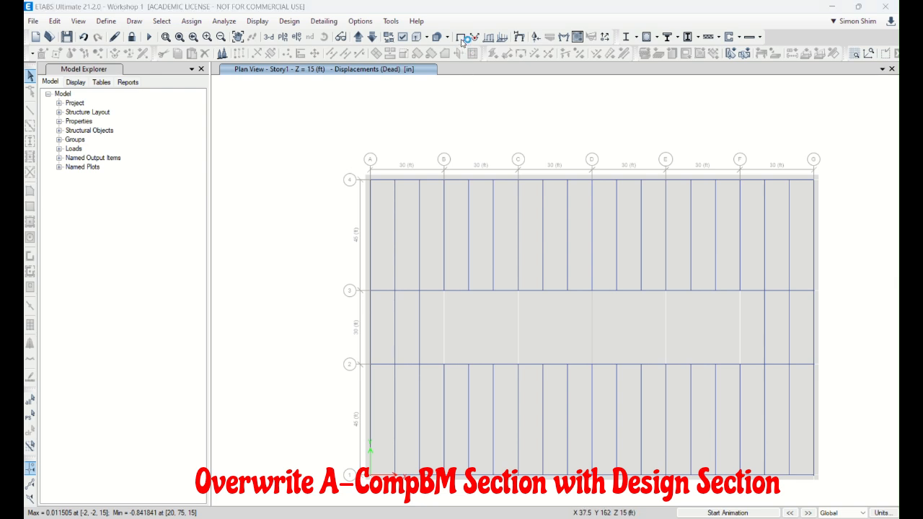
click(114, 37)
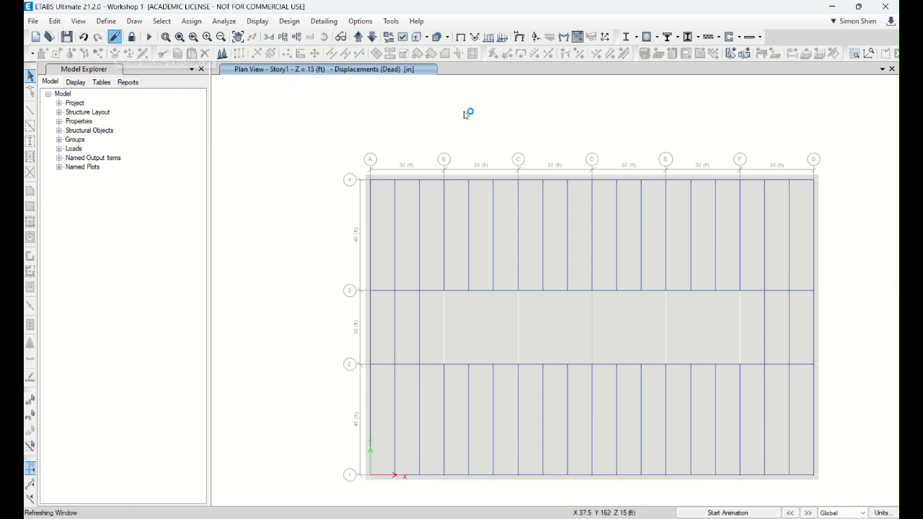
click(460, 38)
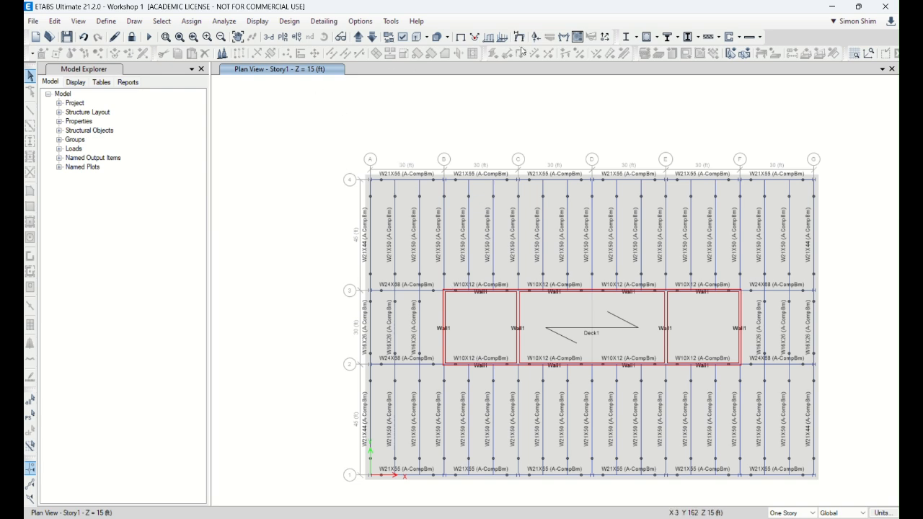
Step: Display the frames' Moment 3-3 diagram and the Shear 2-2 diagram for the Dead case on the Story1 plan
click(563, 36)
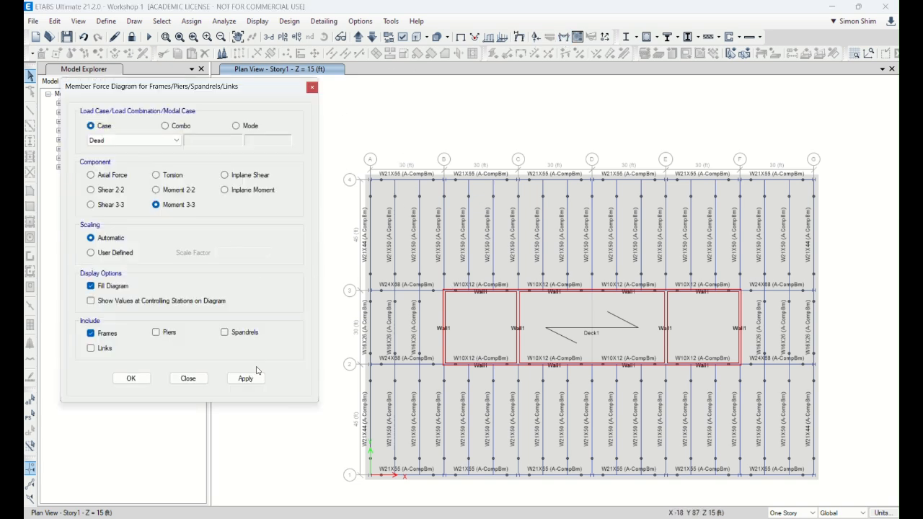
click(252, 377)
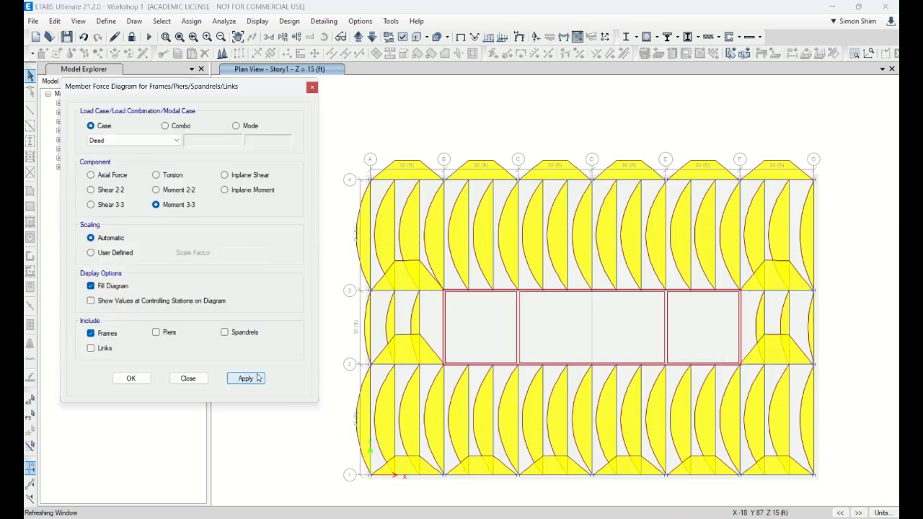
click(109, 190)
click(246, 378)
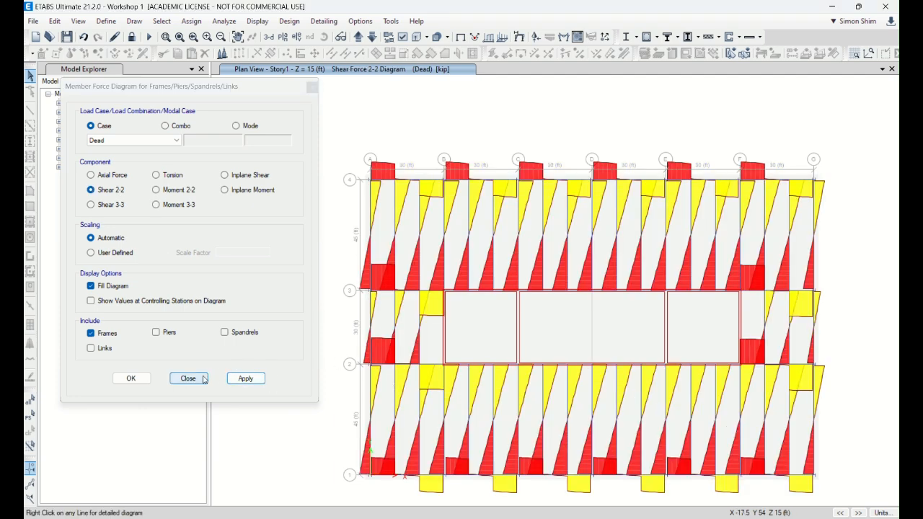
click(187, 377)
Step: Examine the Dead case Shear 2-2 diagram around Story1 in the 3D view
click(268, 37)
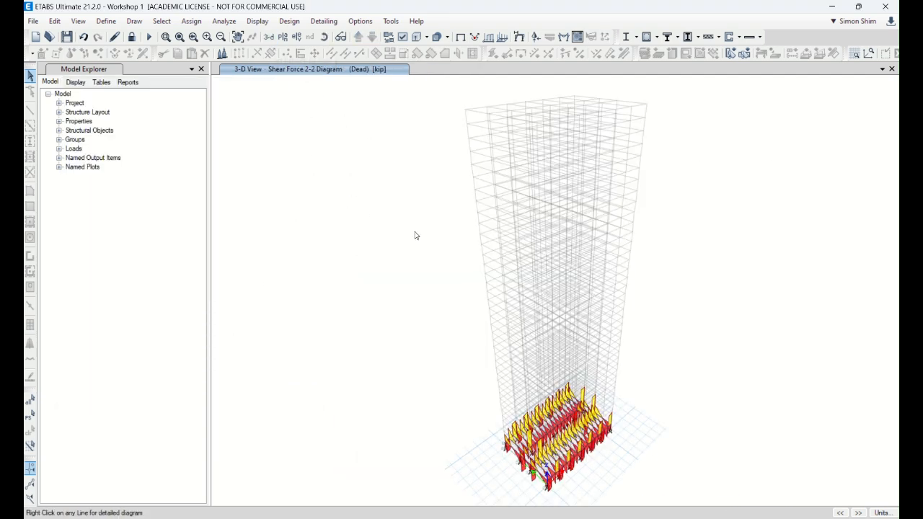
click(166, 37)
drag(465, 362, 653, 494)
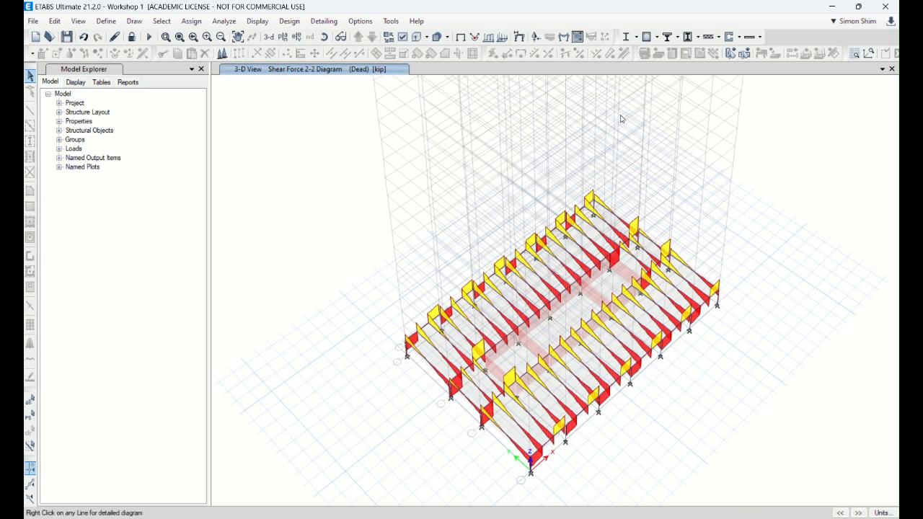
click(461, 38)
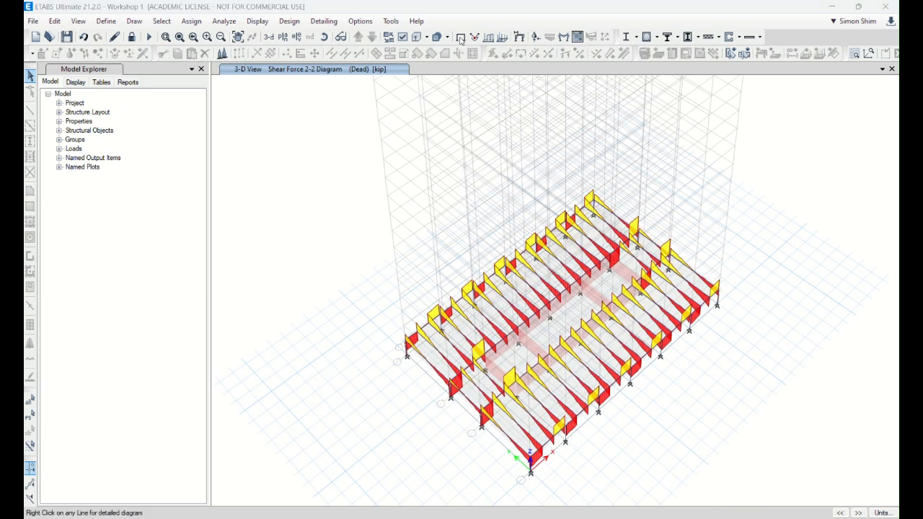
Step: Restore the program window from its maximized state and extend it to the full height of the desktop
click(858, 6)
drag(572, 16, 560, 56)
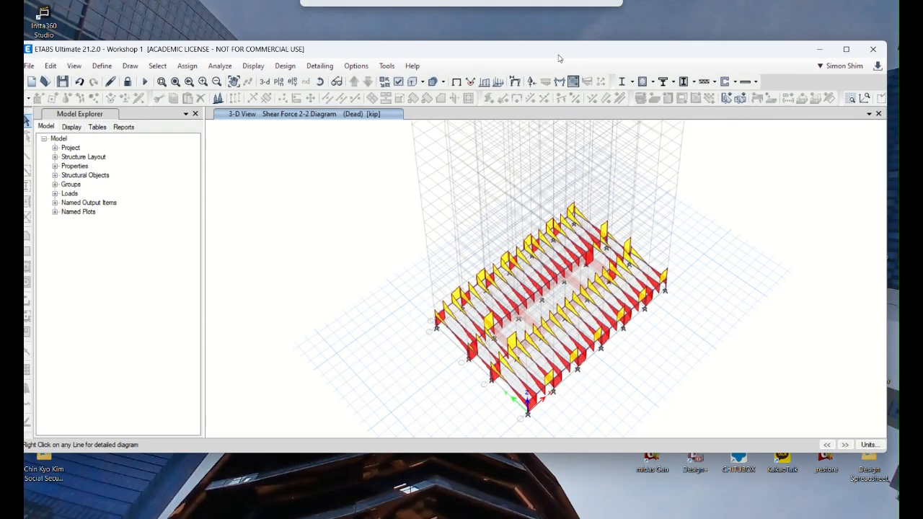
double_click(567, 453)
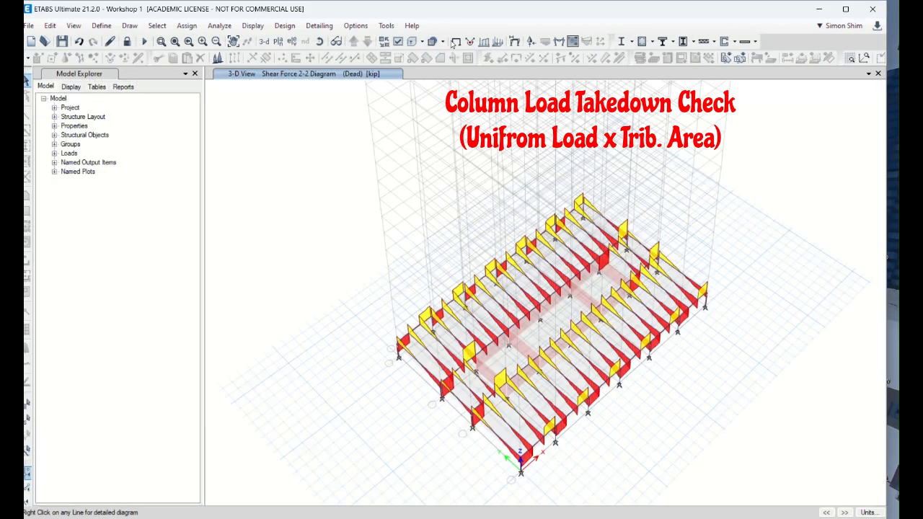
Step: Display the Dead case Axial Force diagram in 3D with values at controlling stations, and examine the column forces
click(454, 42)
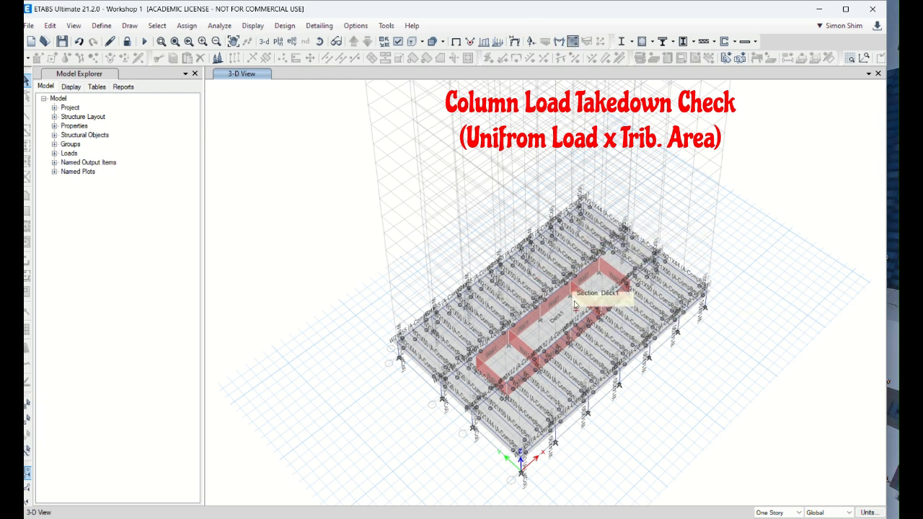
click(566, 42)
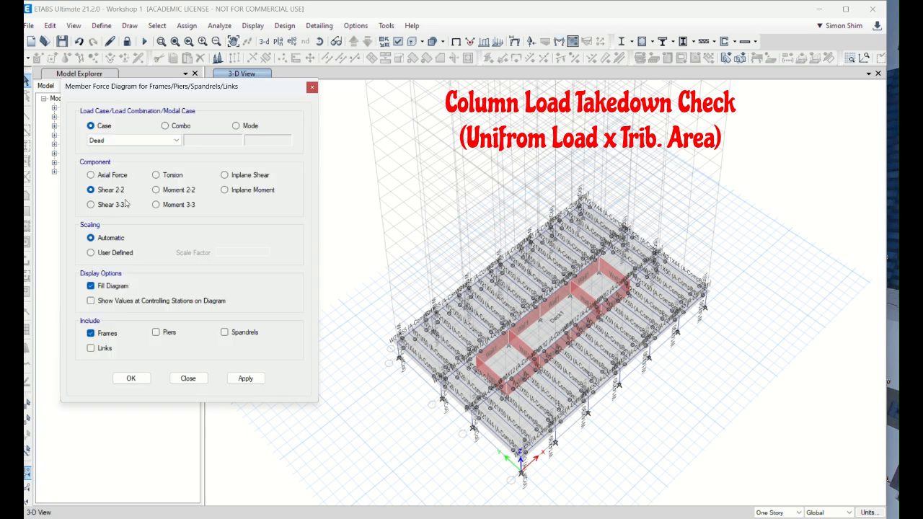
click(103, 176)
click(246, 377)
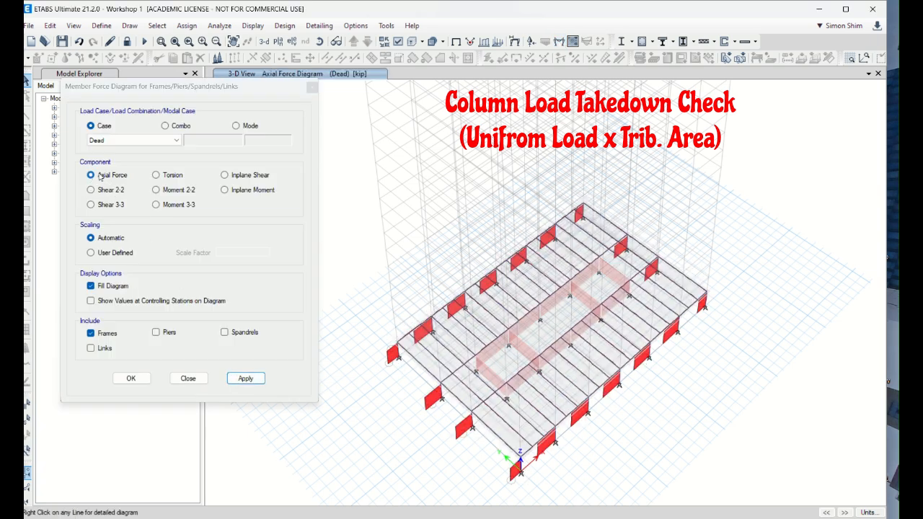
click(91, 300)
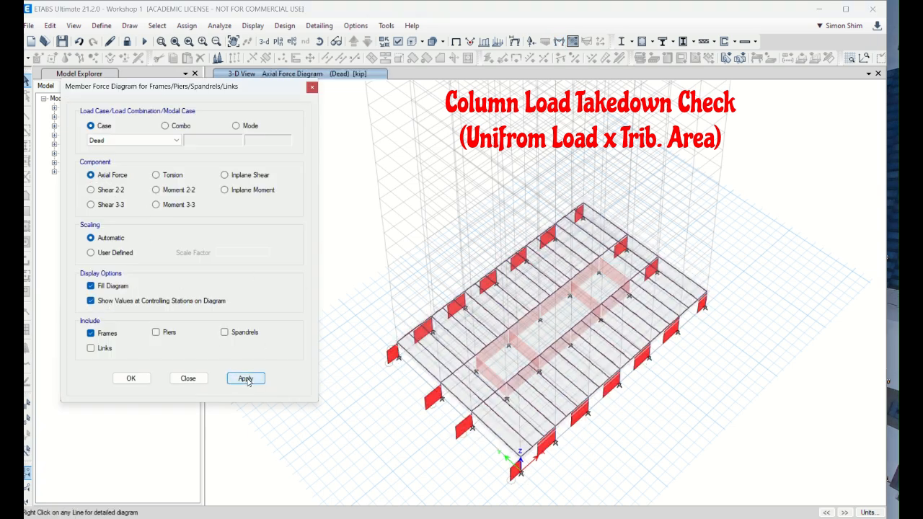
click(245, 378)
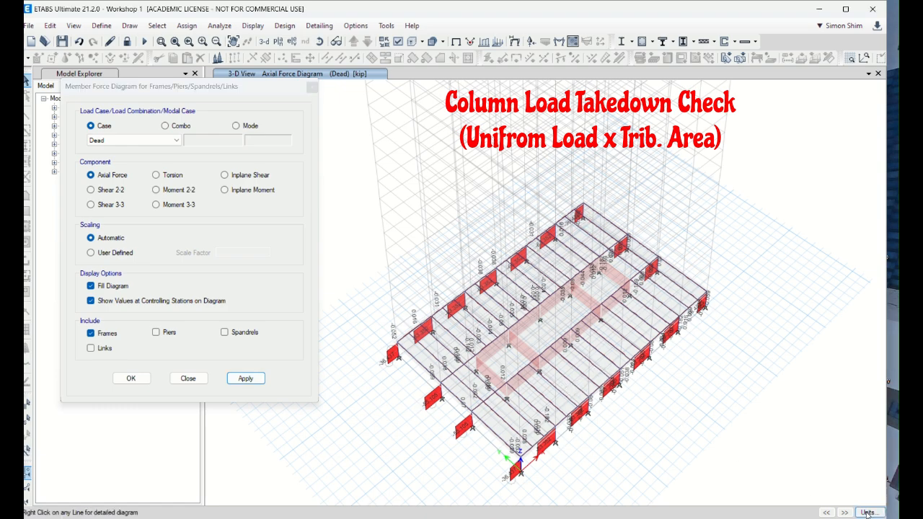
scroll(582, 437, up, 5)
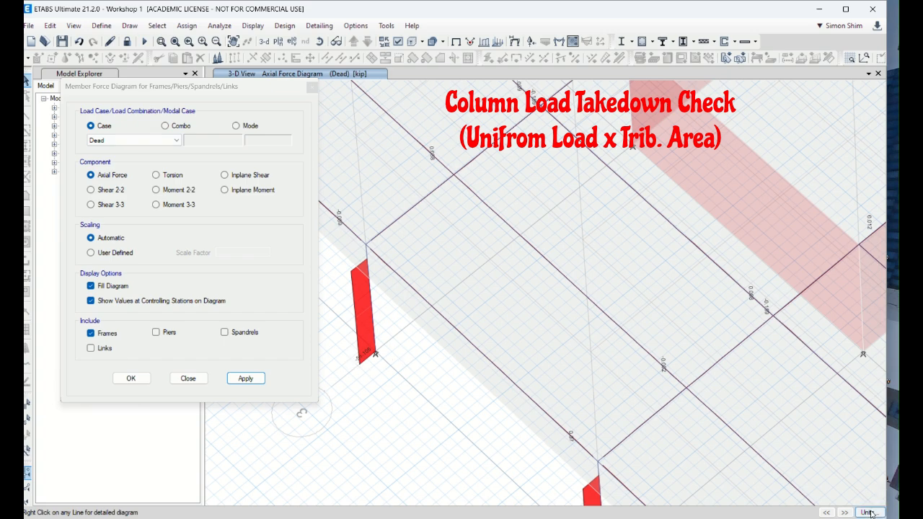
scroll(494, 310, down, 5)
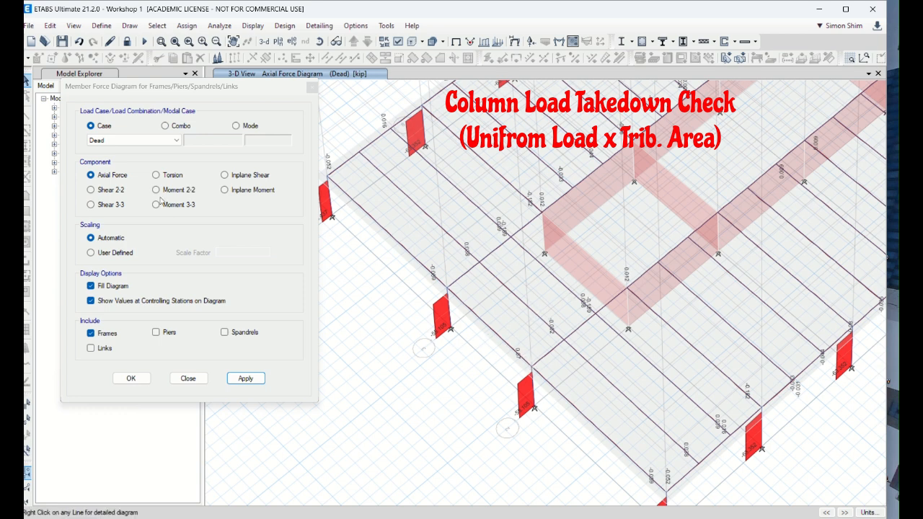
Step: Show the Axial Force diagram for the Live case in the 3D view and close the diagram settings
click(119, 140)
click(133, 160)
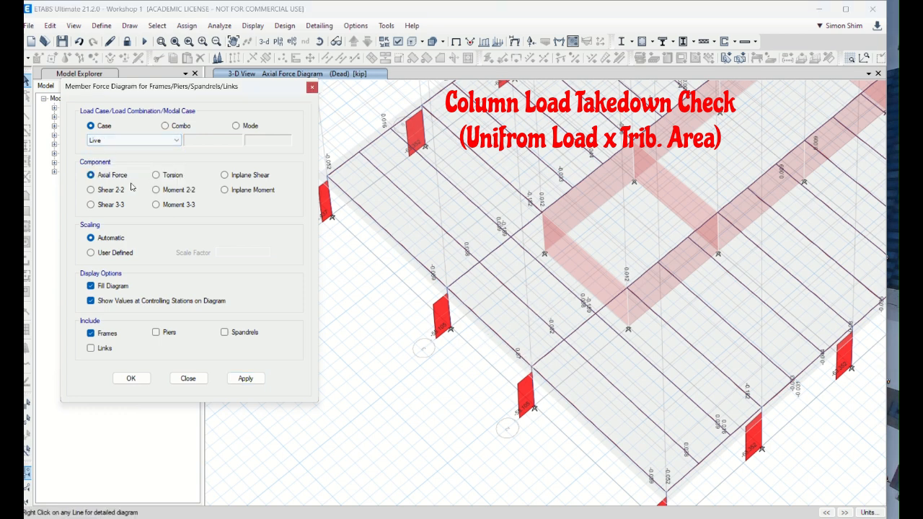
click(246, 378)
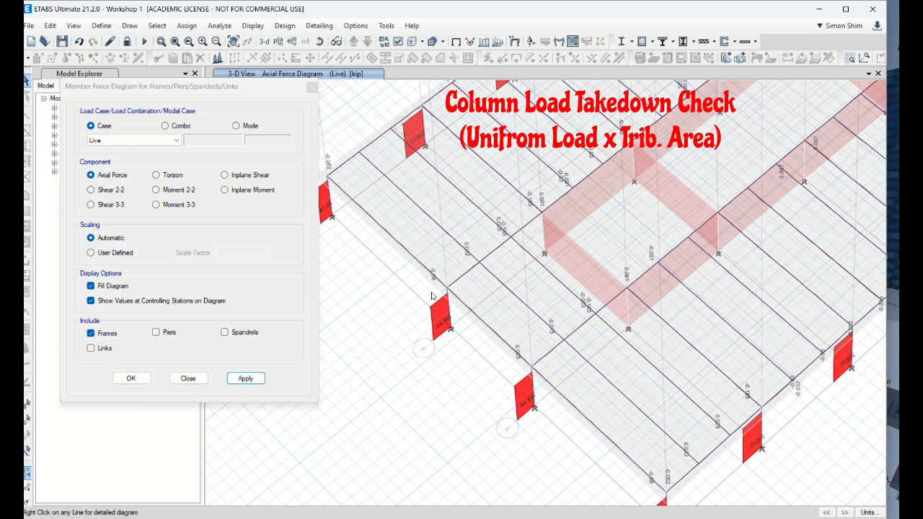
click(189, 378)
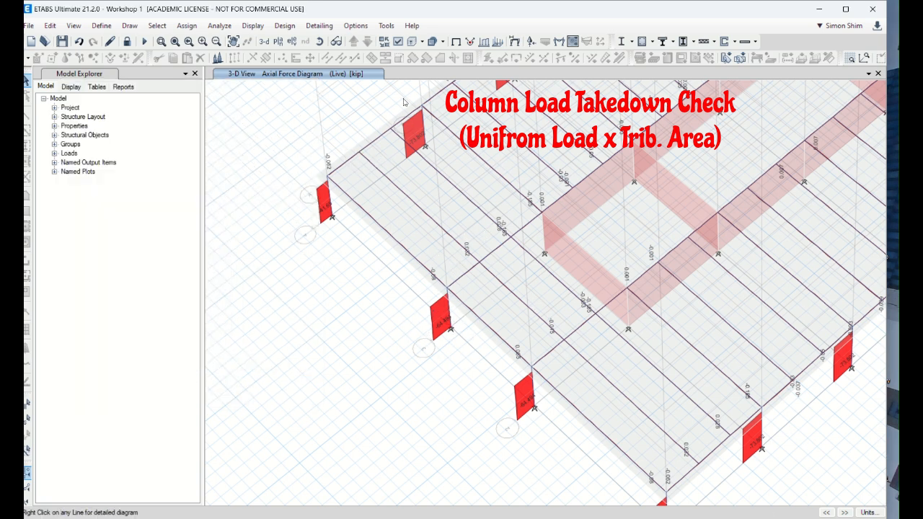